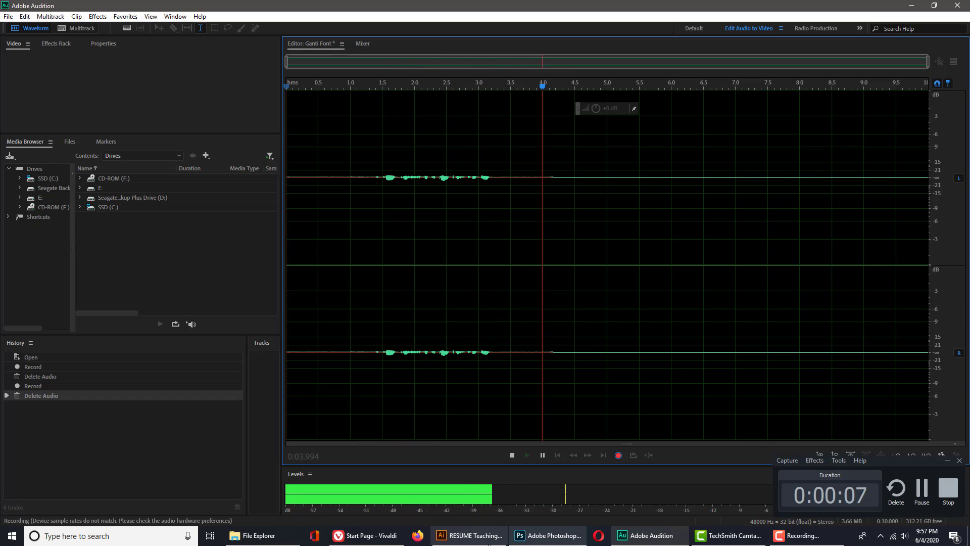
- Switch to the teaching assistant resume in Illustrator and collapse the floating Layers panel
click(471, 535)
key(space)
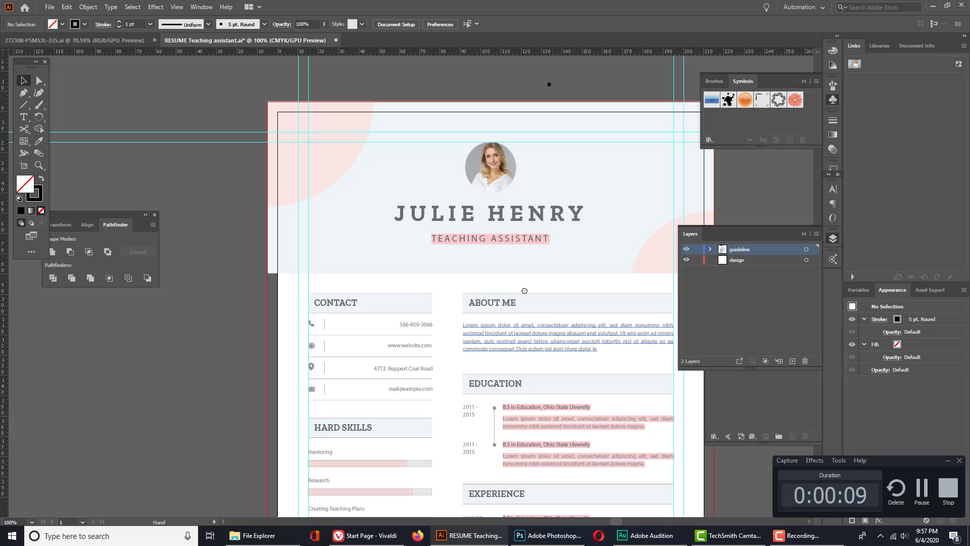
drag(465, 275, 392, 266)
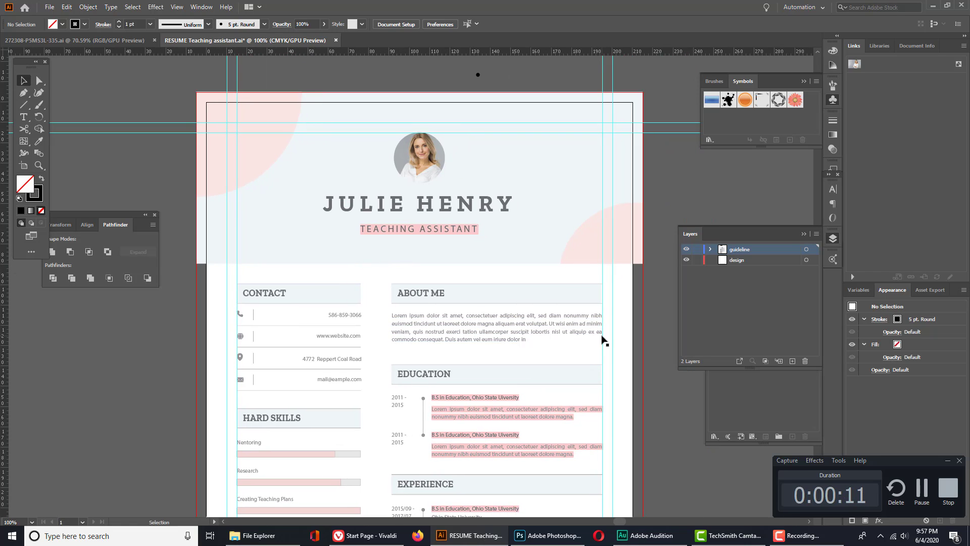
key(space)
drag(602, 338, 621, 275)
drag(431, 290, 444, 307)
key(space)
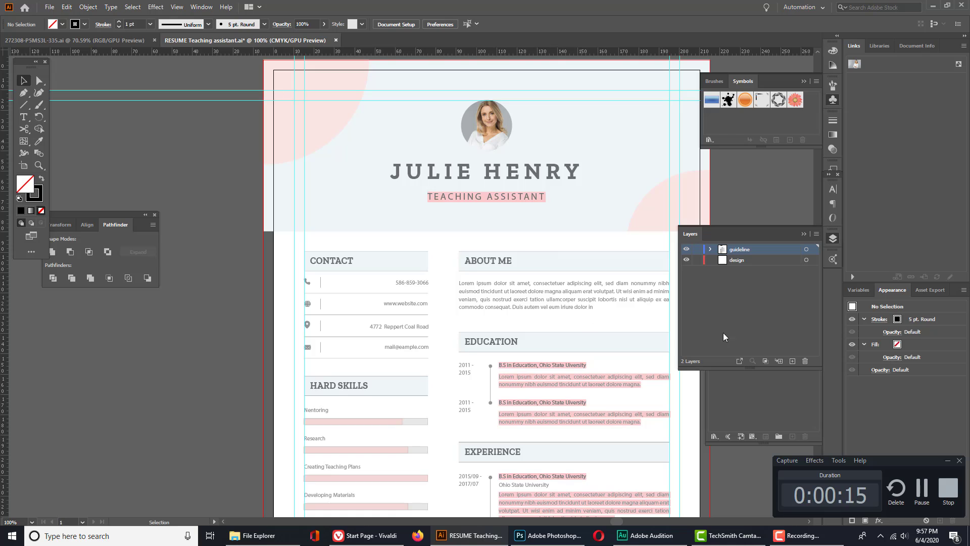
click(806, 233)
click(803, 253)
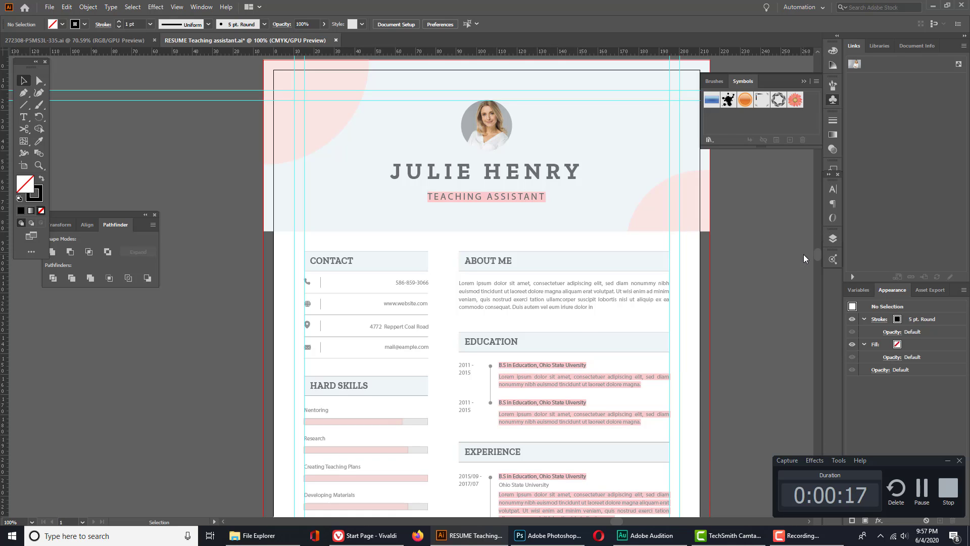
key(space)
drag(760, 259, 717, 260)
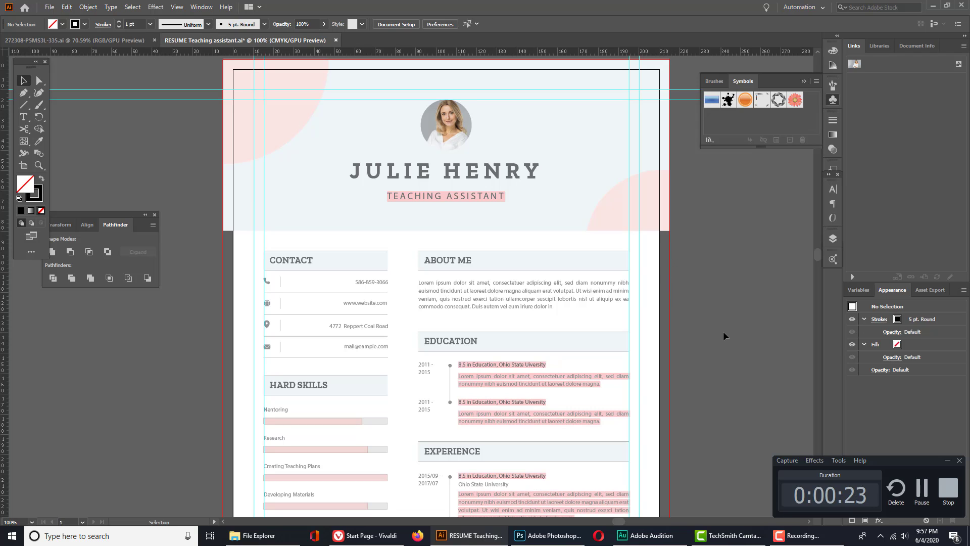
key(space)
drag(723, 331, 647, 373)
key(space)
drag(648, 330, 693, 271)
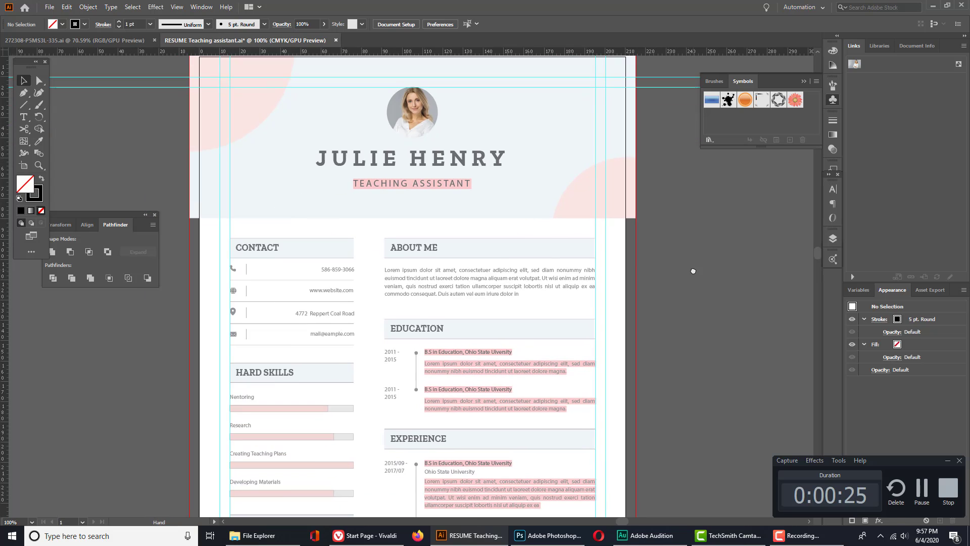
- Examine the resume's header area and the font settings of the large name heading
click(383, 159)
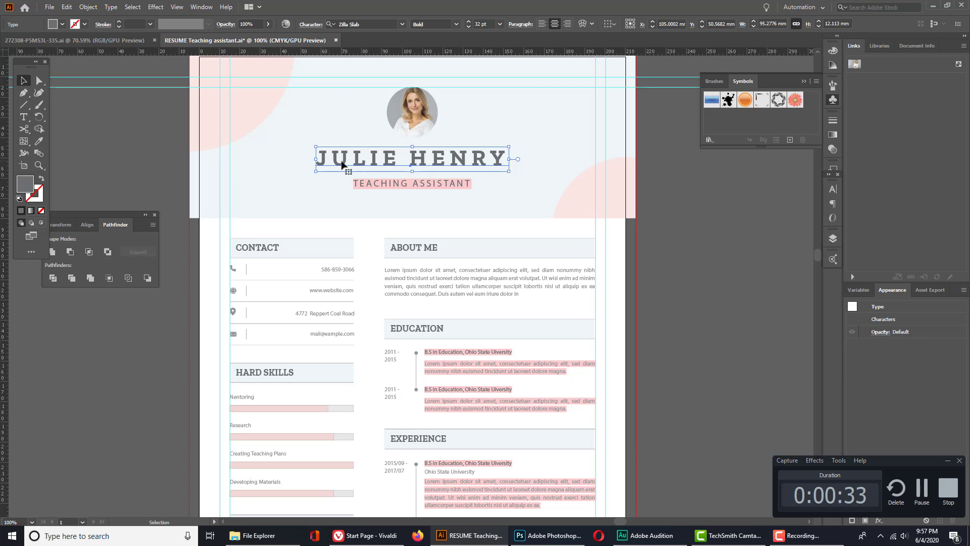
drag(453, 183, 465, 237)
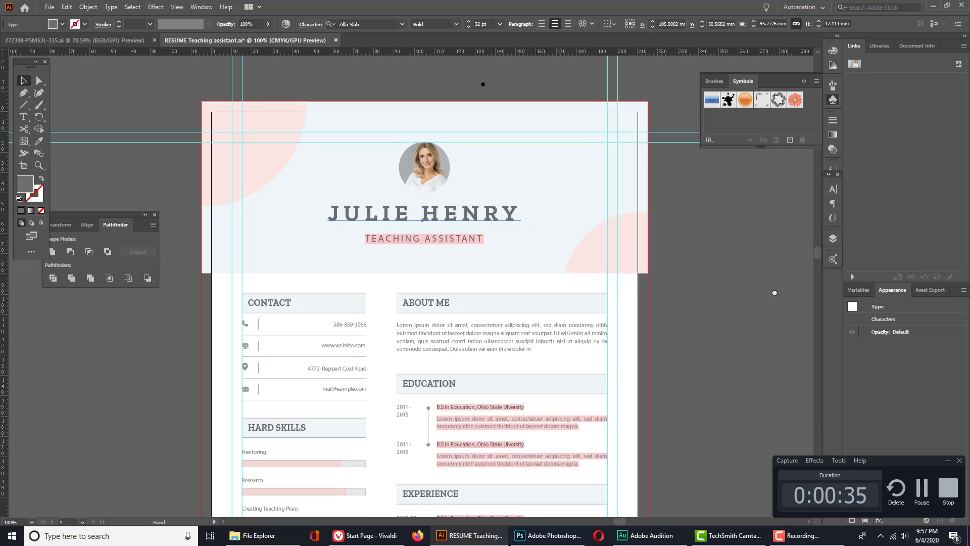
drag(773, 290, 771, 307)
click(524, 247)
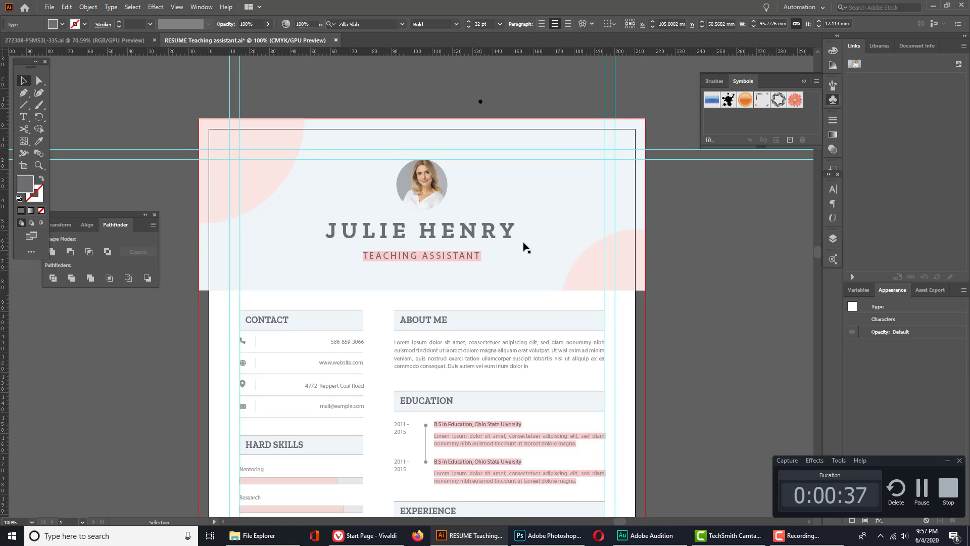
click(368, 229)
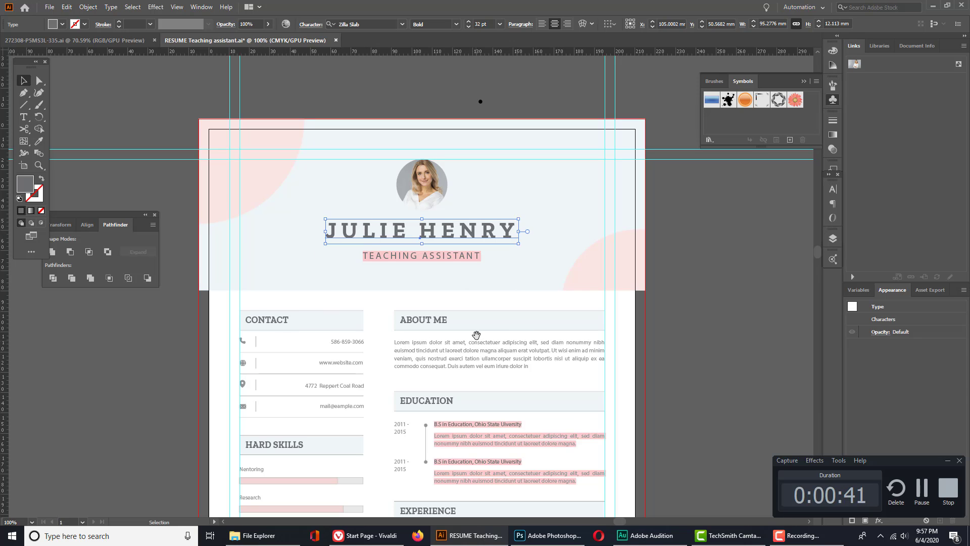
scroll(475, 337, down, 5)
scroll(474, 341, up, 5)
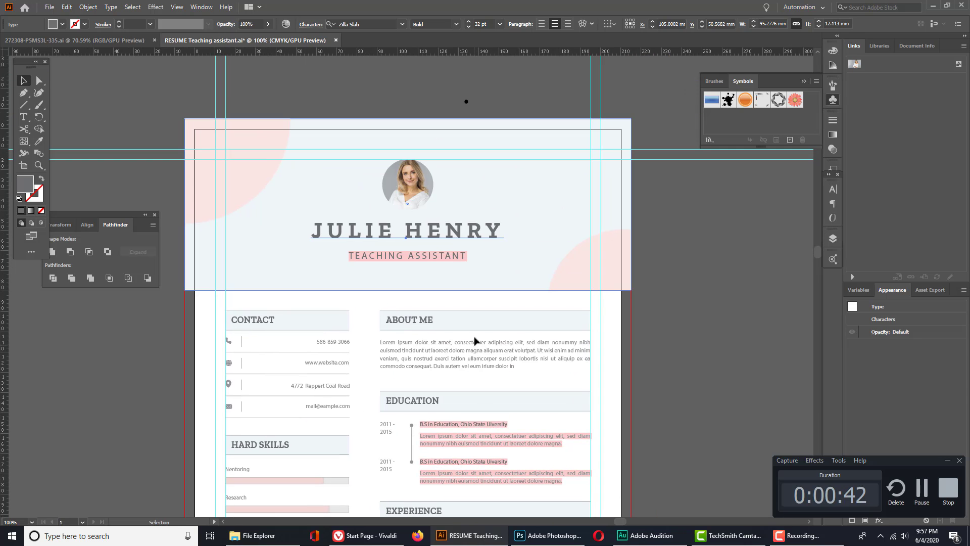
click(697, 294)
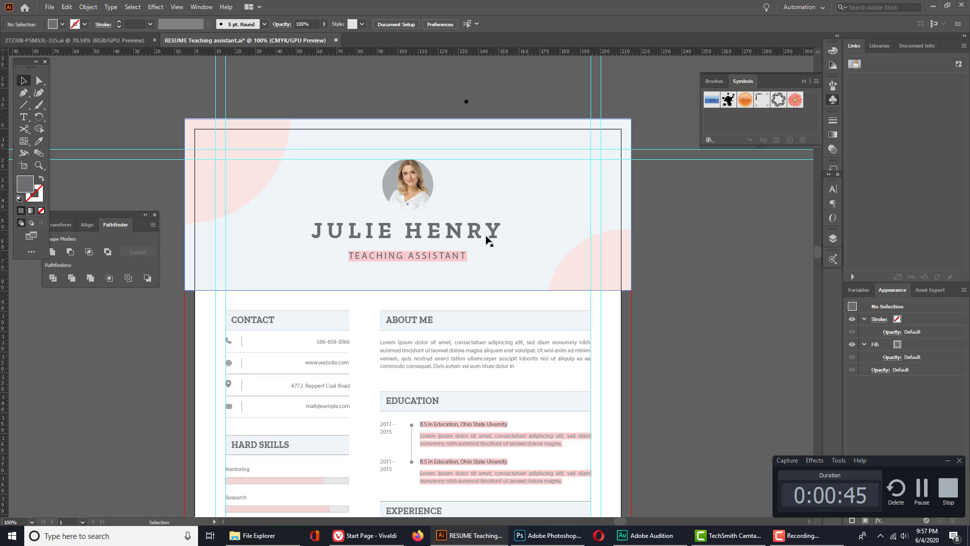
scroll(555, 354, down, 2)
scroll(555, 328, up, 1)
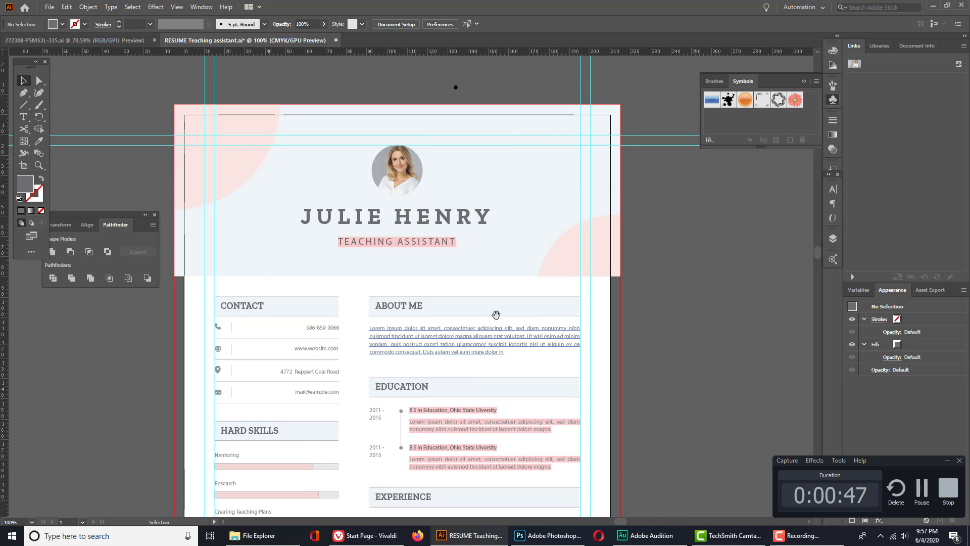
scroll(554, 312, left, 3)
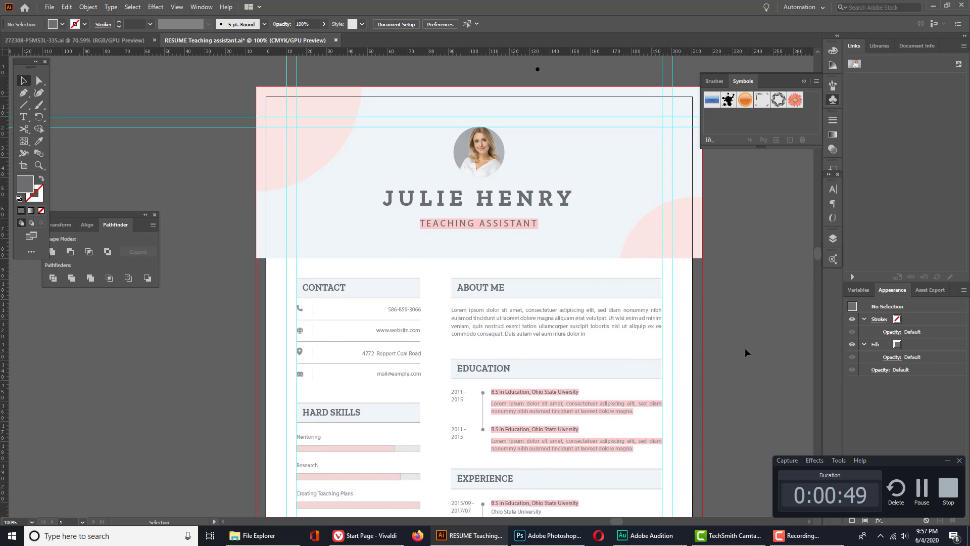
scroll(663, 345, right, 3)
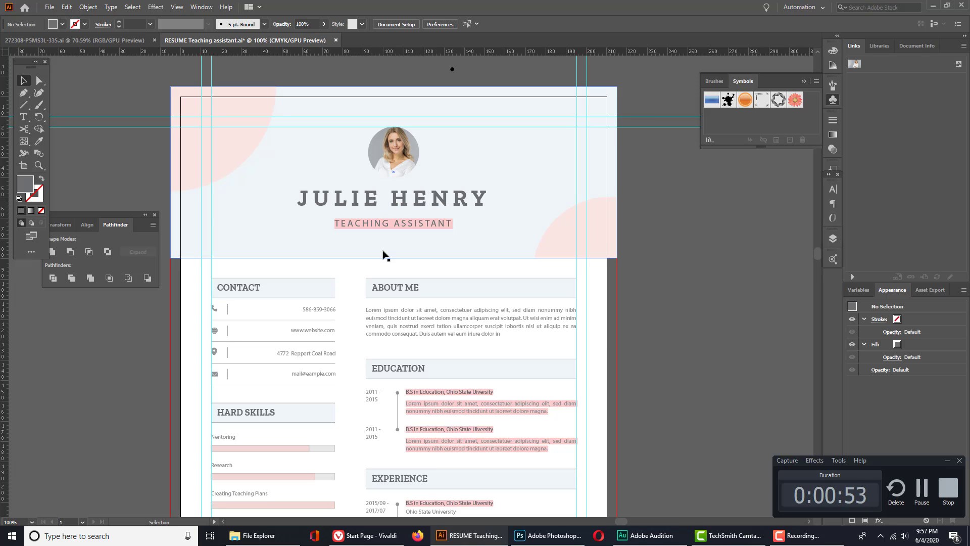
drag(635, 291, 556, 301)
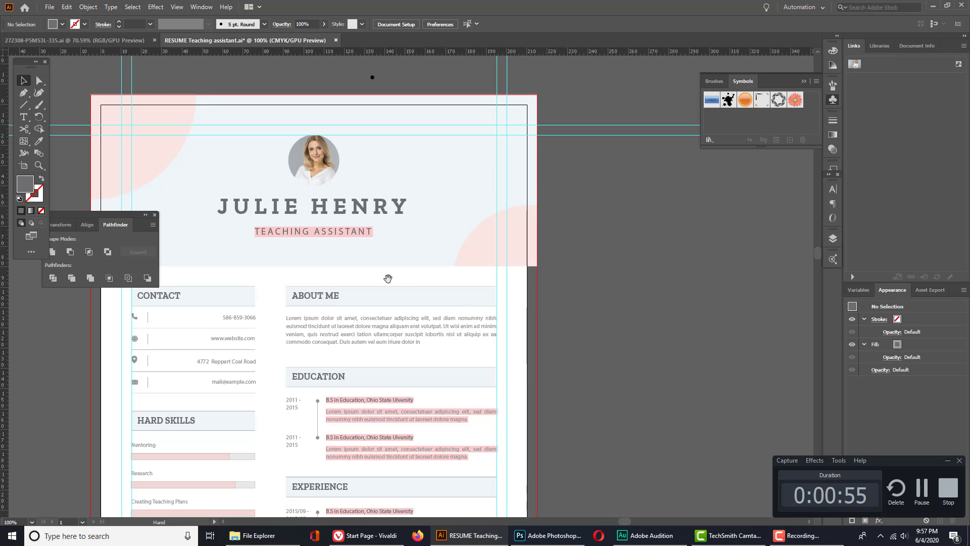
drag(429, 287, 508, 296)
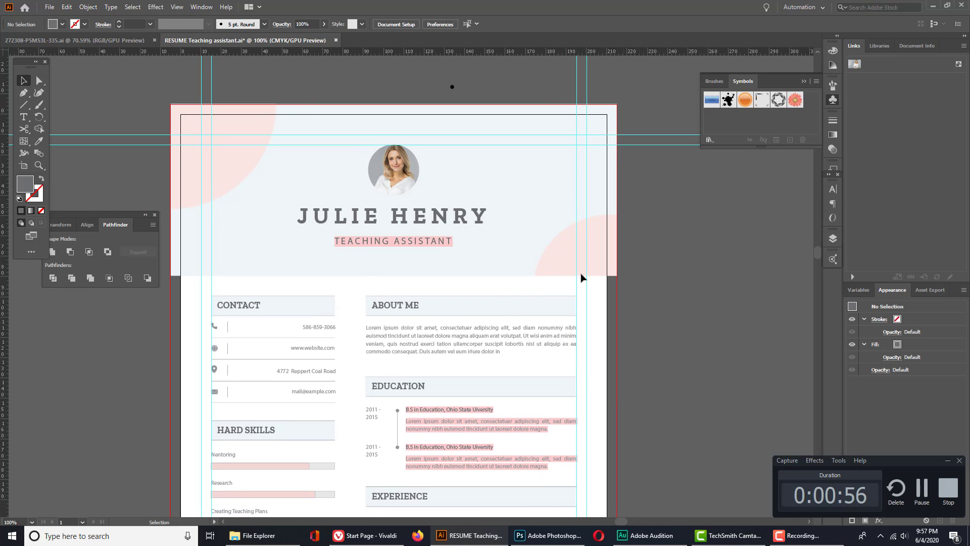
- Compare the font settings of the name heading with those of the job title beneath it
click(452, 217)
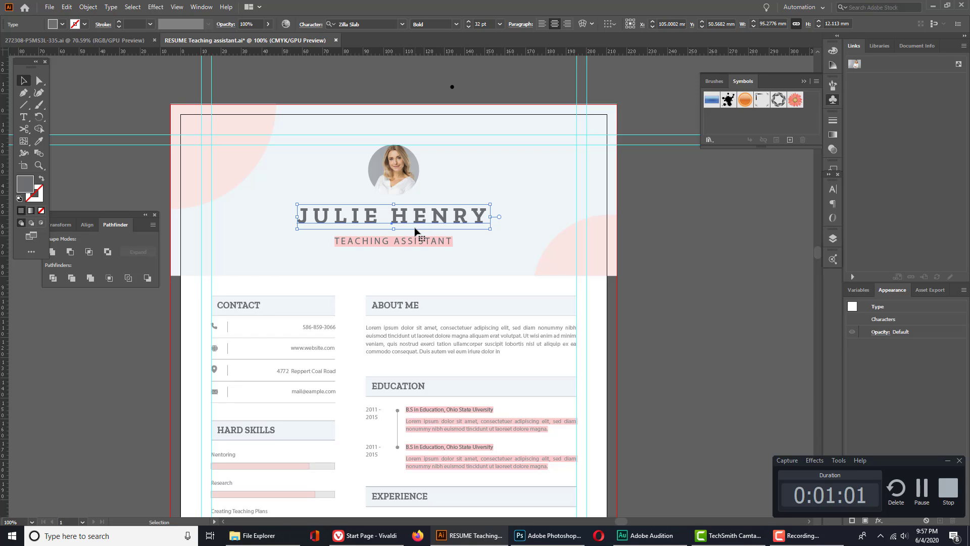
click(402, 243)
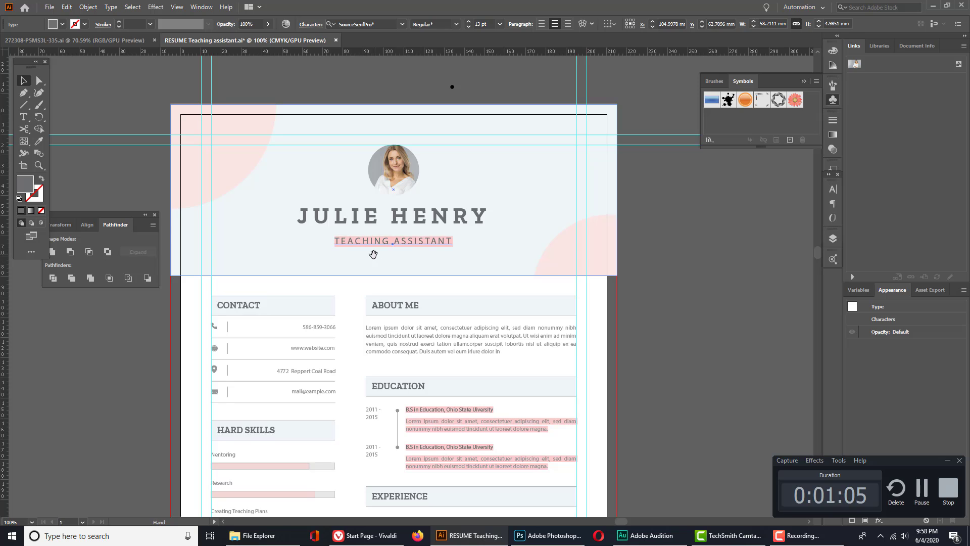
drag(381, 262, 420, 304)
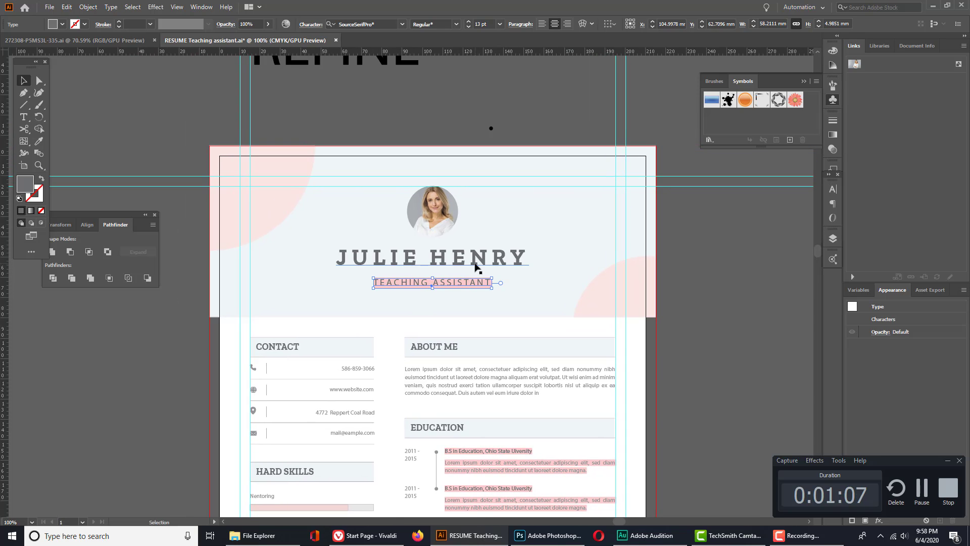
drag(471, 105, 496, 126)
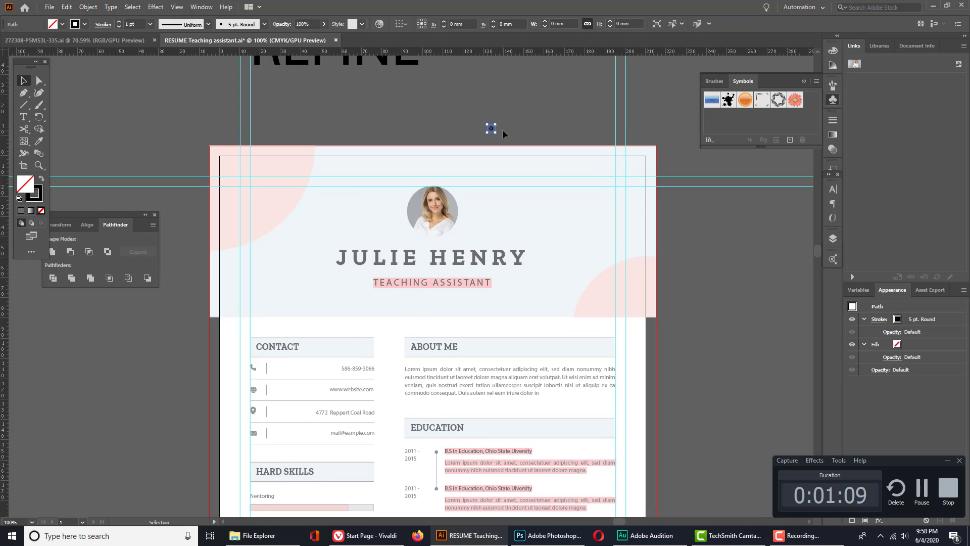
- Try the Bely font on the name heading, undo the font change, and deselect the heading
click(485, 263)
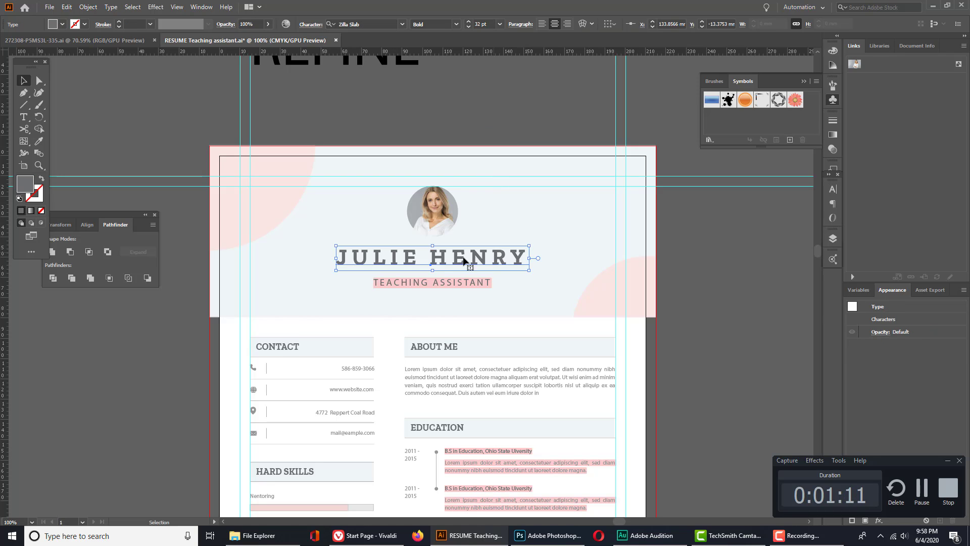
click(377, 25)
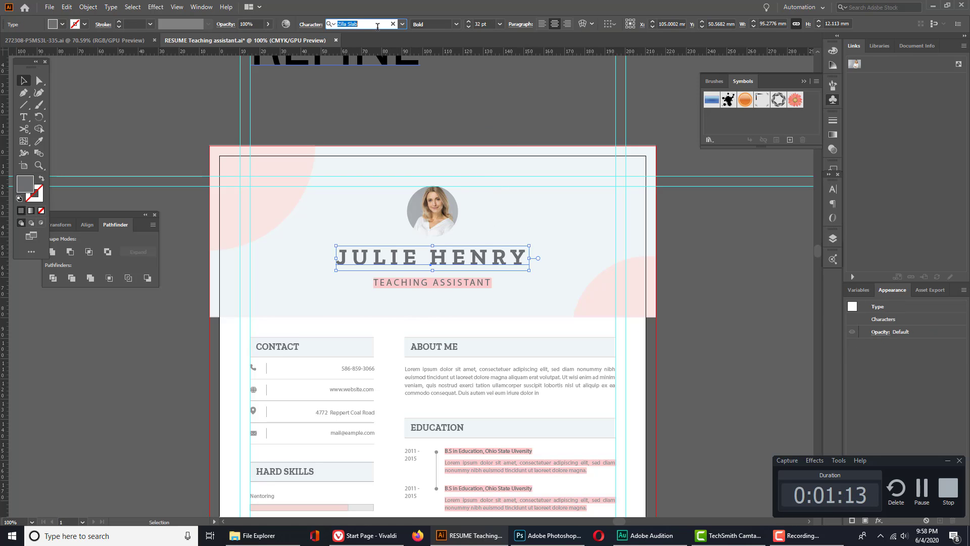
click(402, 24)
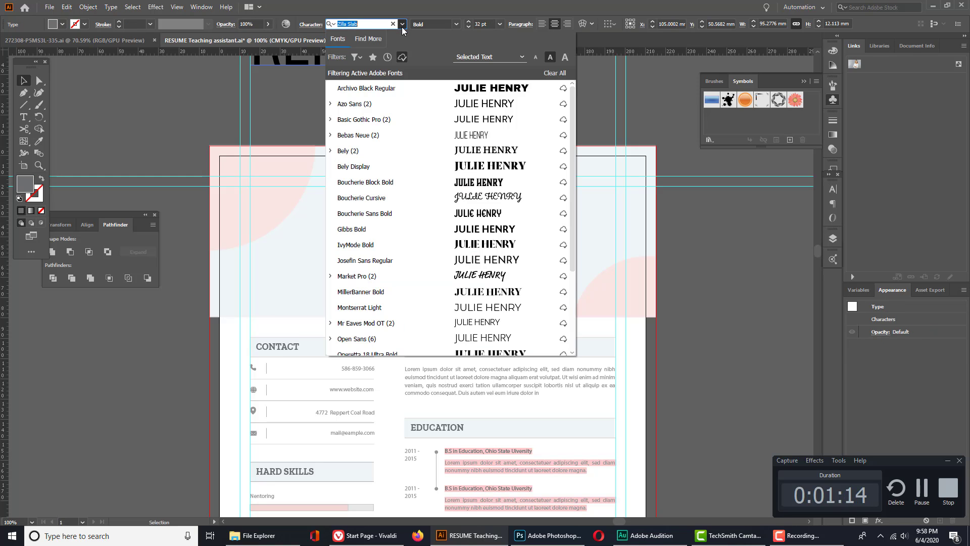
click(446, 147)
click(464, 109)
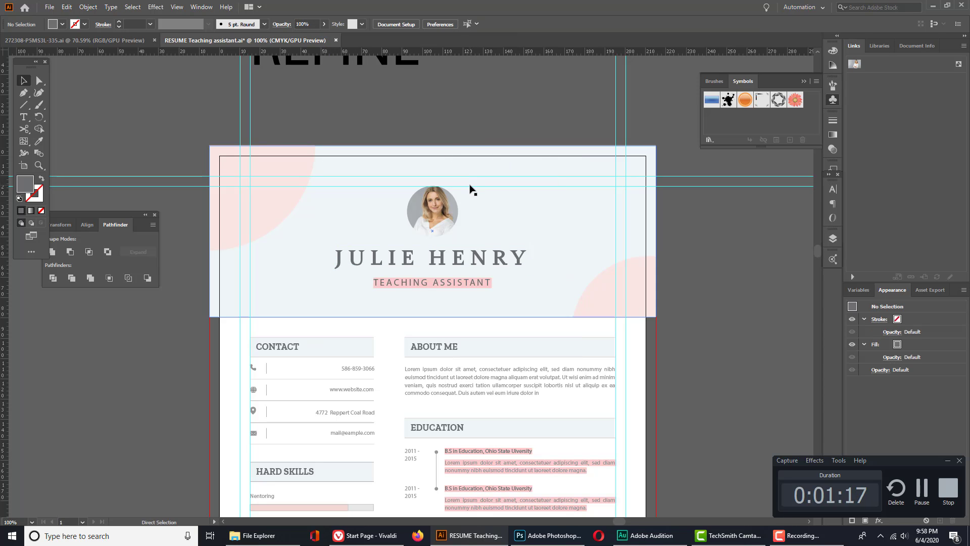
key(ctrl+z)
drag(741, 368, 676, 348)
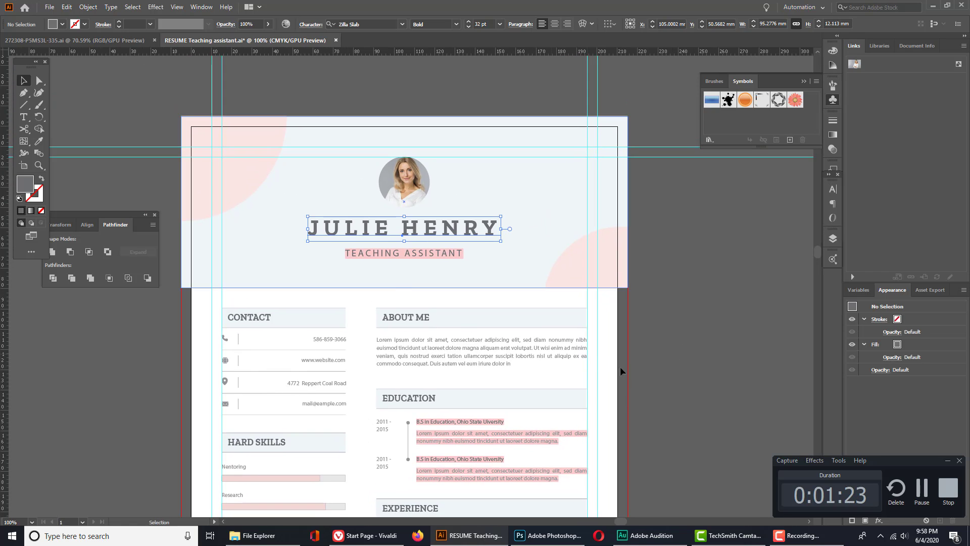
drag(684, 420, 713, 460)
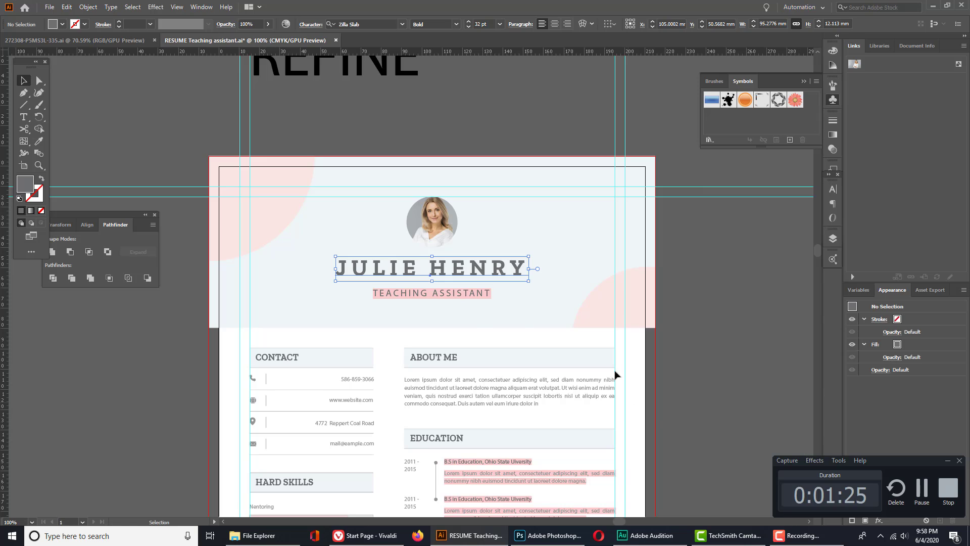
drag(524, 378, 539, 269)
click(750, 328)
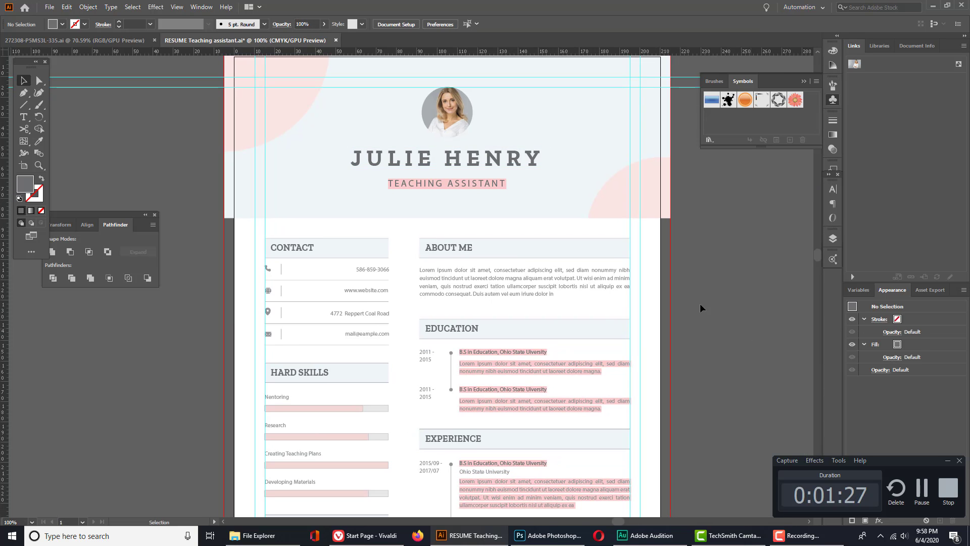
- Examine the large REFINE text above the page and its font settings
drag(399, 218, 390, 437)
drag(316, 163, 253, 132)
drag(339, 152, 396, 224)
click(459, 199)
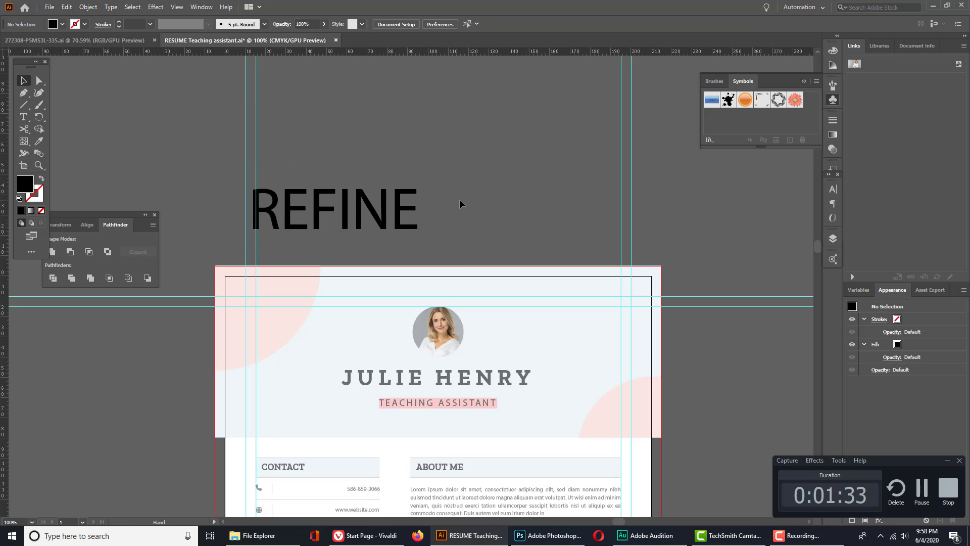
drag(459, 199, 454, 167)
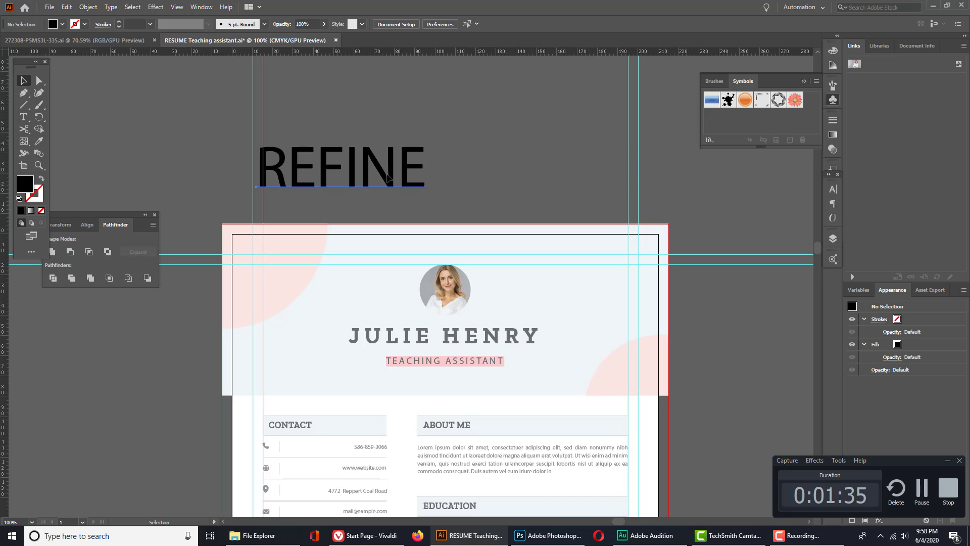
drag(396, 179, 398, 181)
drag(468, 201, 491, 159)
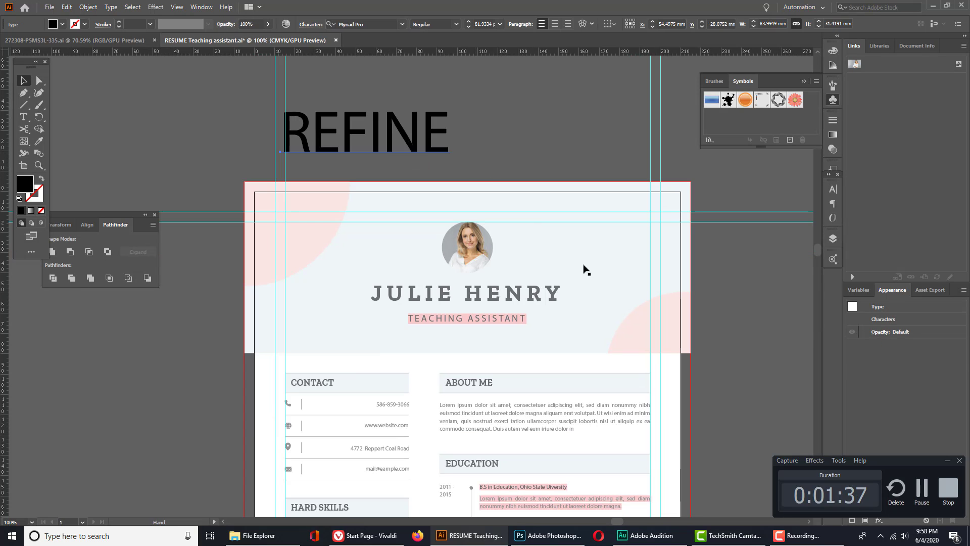
click(726, 342)
drag(424, 148, 427, 147)
click(521, 135)
drag(521, 138, 459, 126)
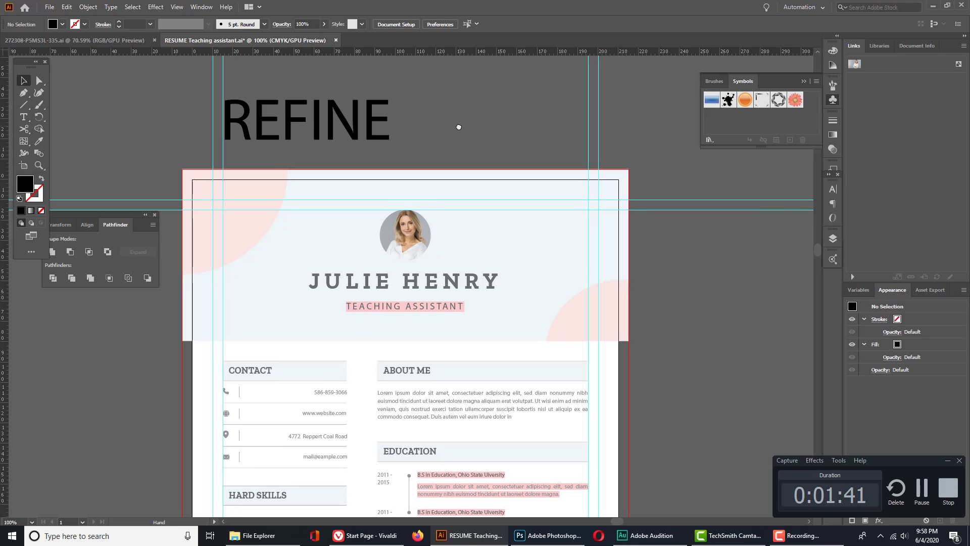
- Review the resume body from the contact details down to the skills and experience sections
drag(661, 408, 652, 347)
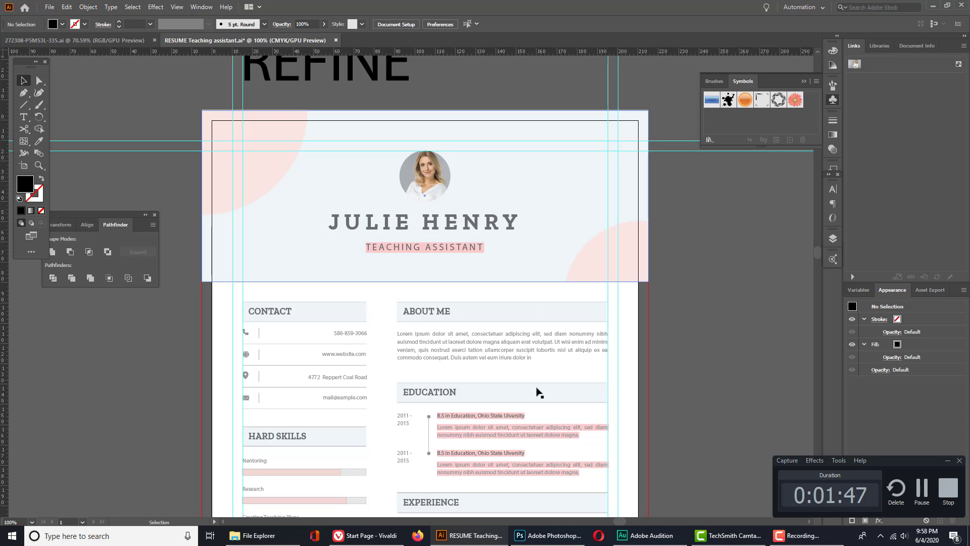
scroll(563, 378, down, 3)
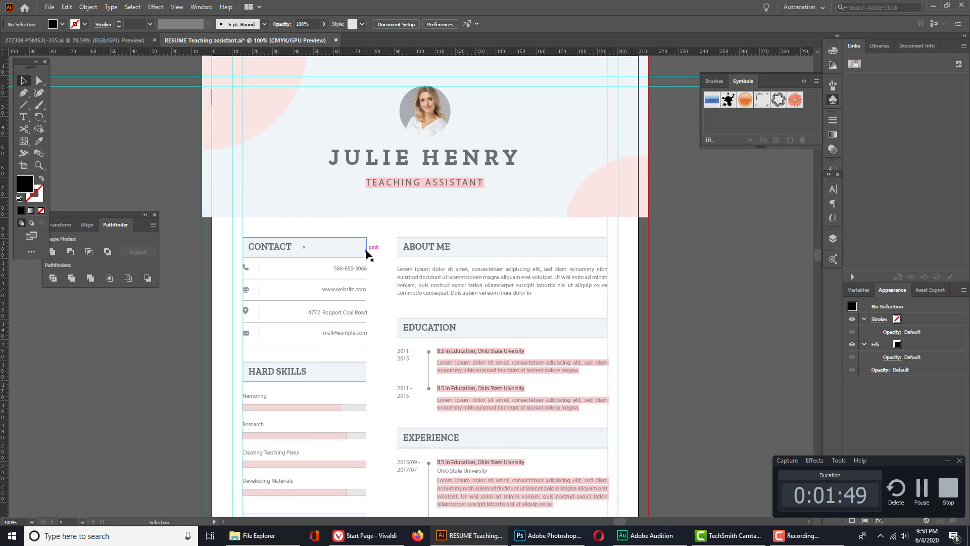
scroll(423, 402, down, 4)
scroll(556, 324, down, 2)
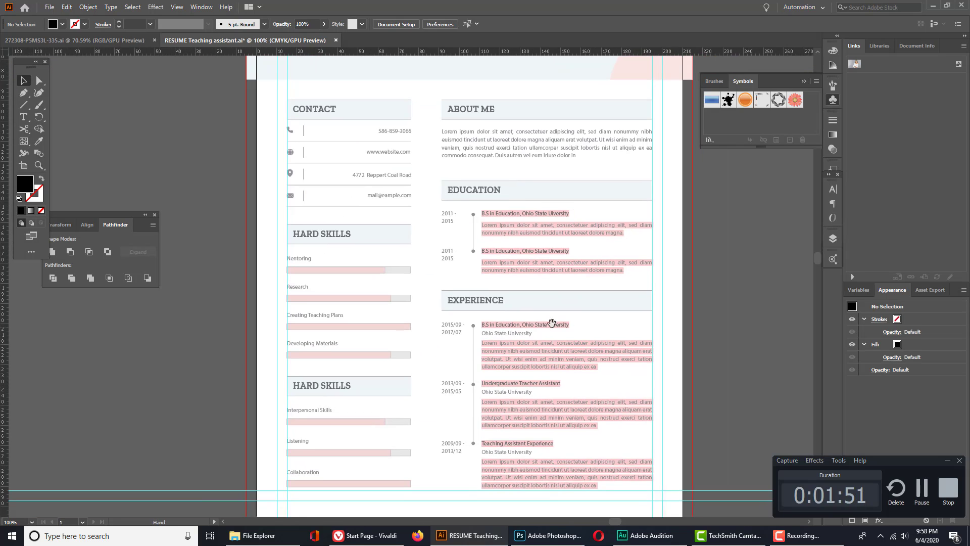
- Examine the resume layout from the experience and skills sections back up to the header with photo, name and job title
drag(549, 368, 499, 357)
scroll(417, 373, left, 2)
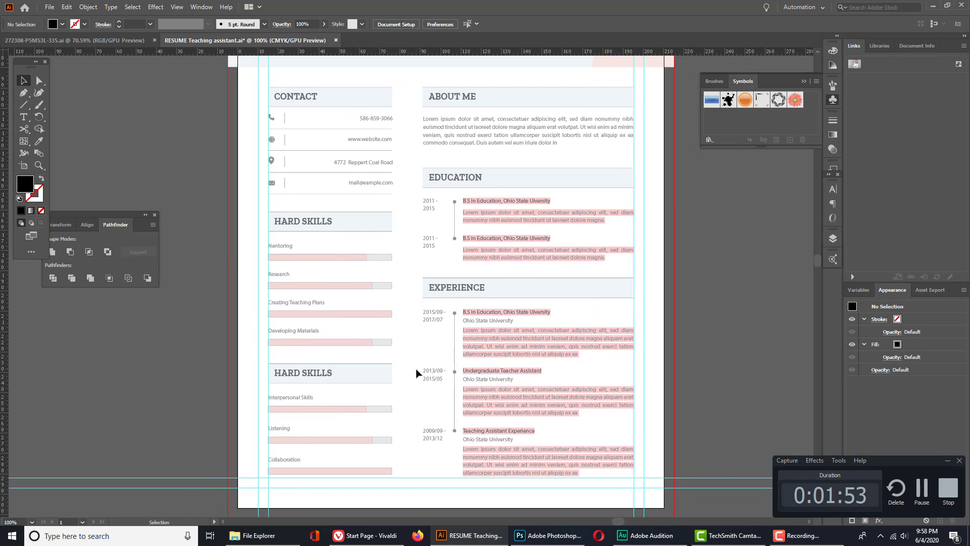
scroll(418, 370, up, 5)
scroll(420, 365, up, 1)
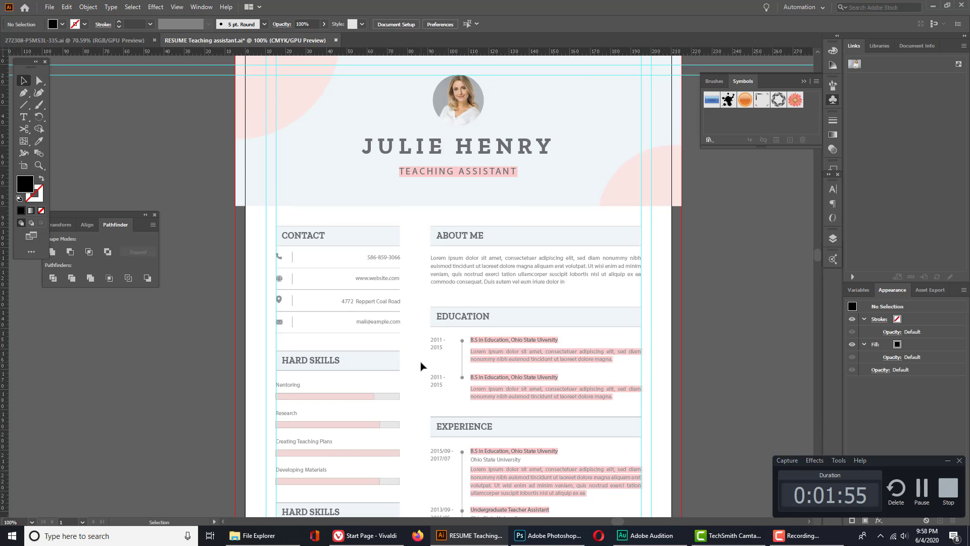
drag(718, 297, 685, 350)
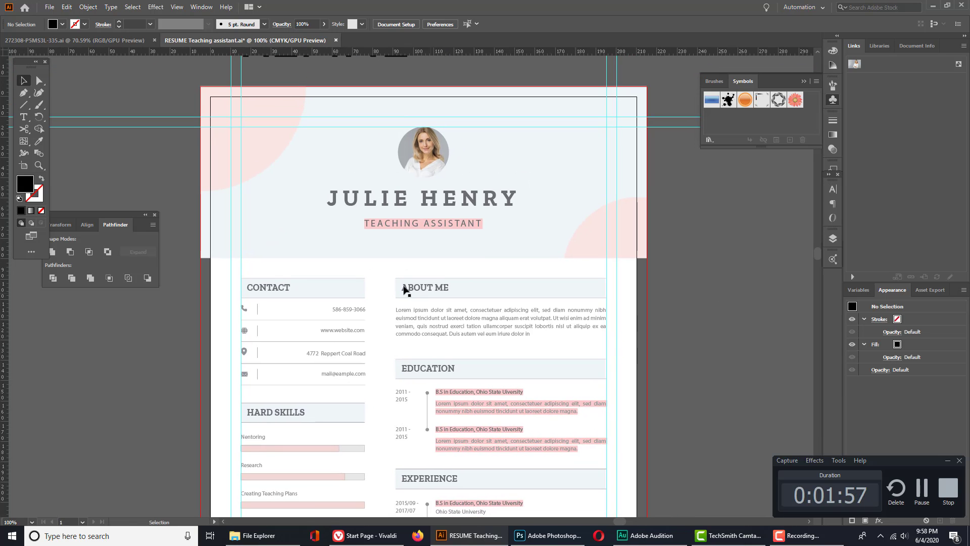
key(z)
alt+click(507, 285)
key(v)
drag(415, 185, 520, 392)
key(z)
click(455, 400)
key(v)
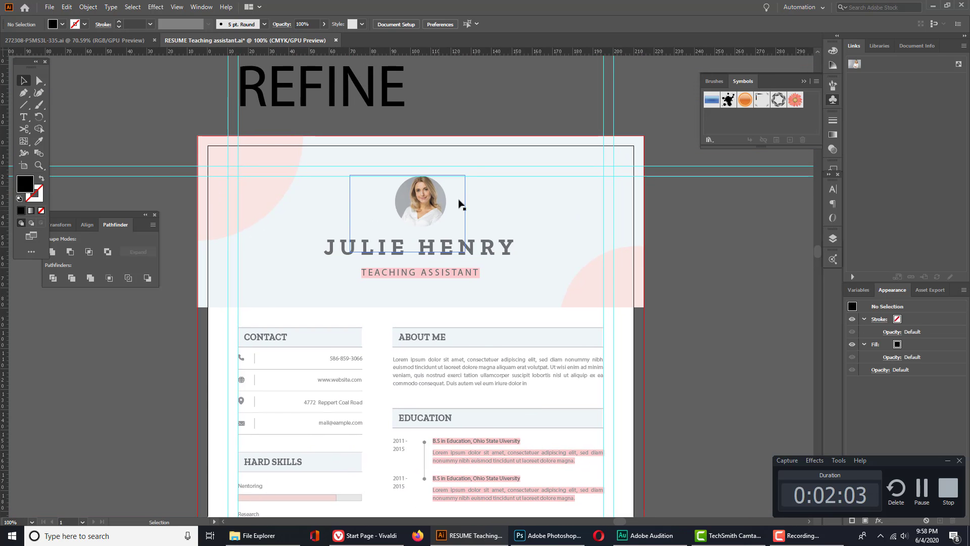
- Copy the name heading to the empty area beside the page and change the copy's text to "Hierarchy"
drag(359, 245, 648, 255)
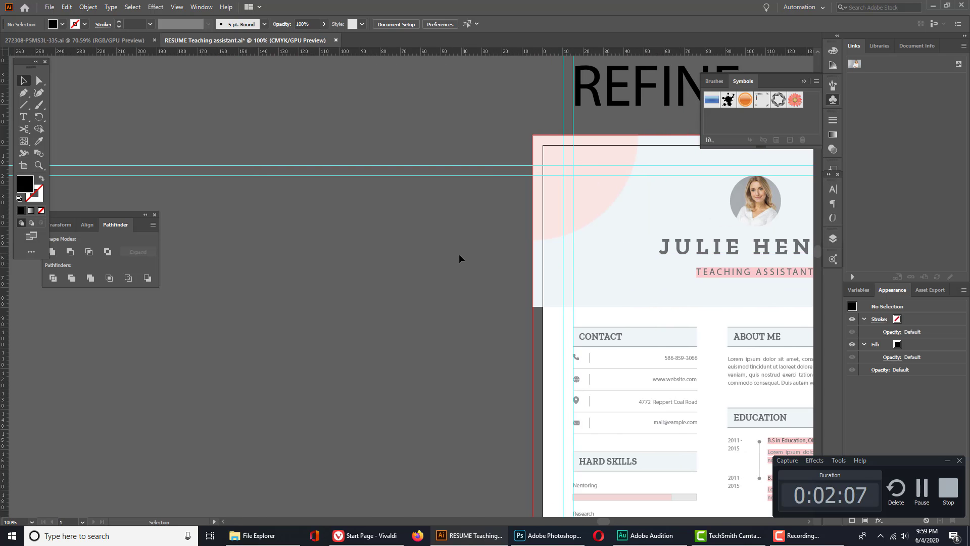
drag(458, 255, 329, 242)
drag(557, 233, 214, 235)
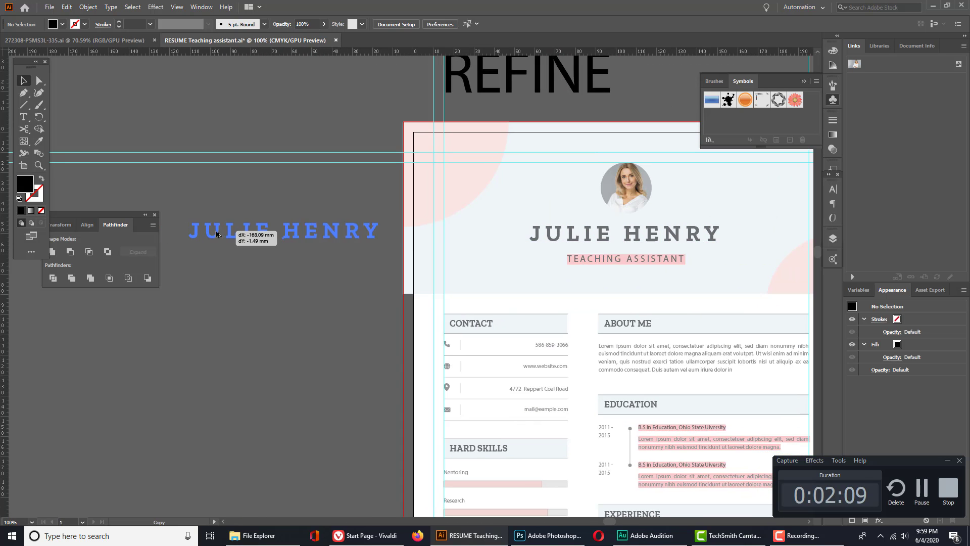
double_click(215, 229)
key(ctrl+a)
text(H)
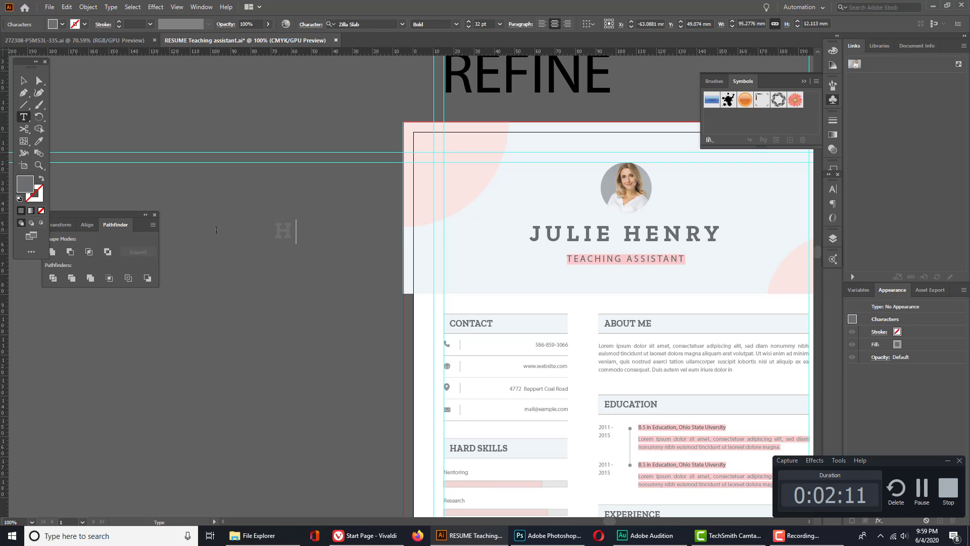
text(ierarchy)
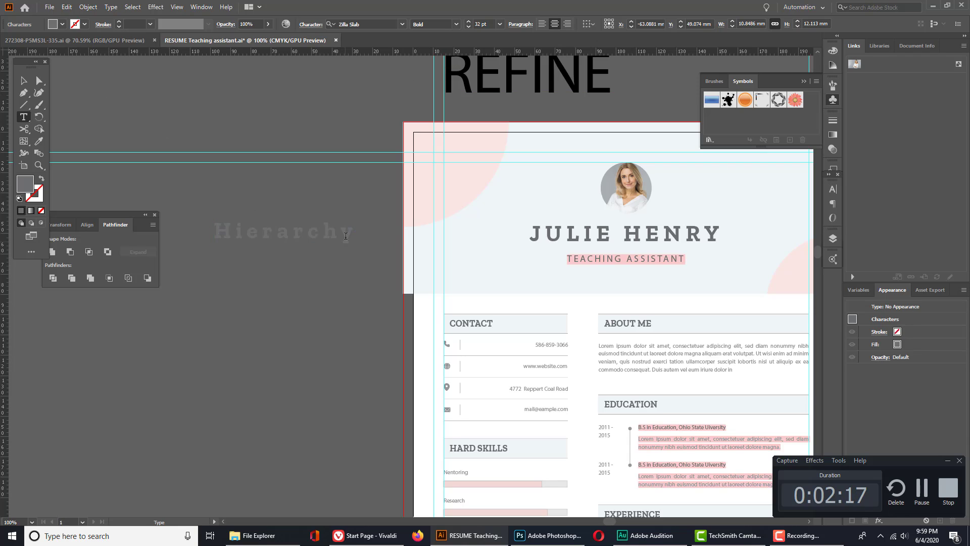
click(22, 82)
- Duplicate the "Hierarchy" text below itself, then delete both "Hierarchy" texts
drag(223, 160, 334, 160)
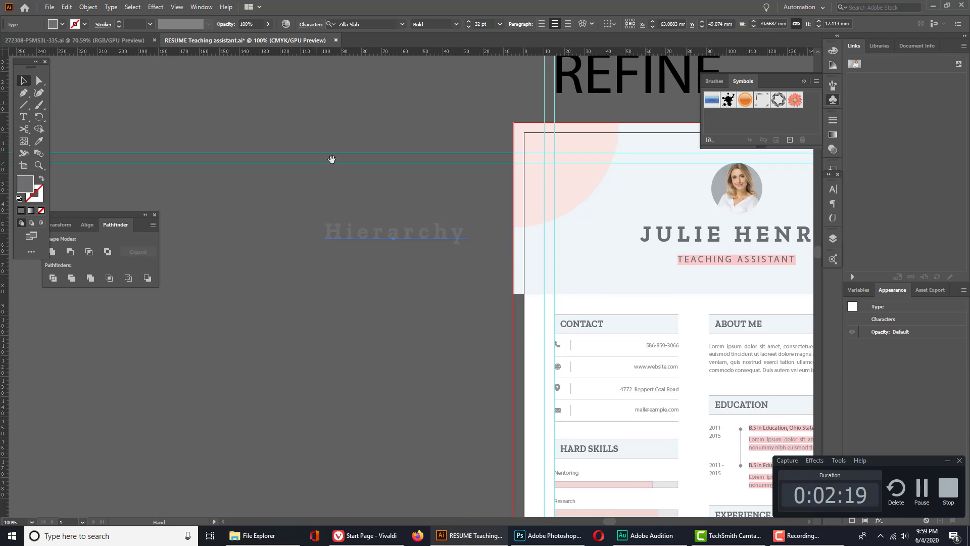
drag(361, 231, 359, 281)
double_click(358, 281)
double_click(359, 281)
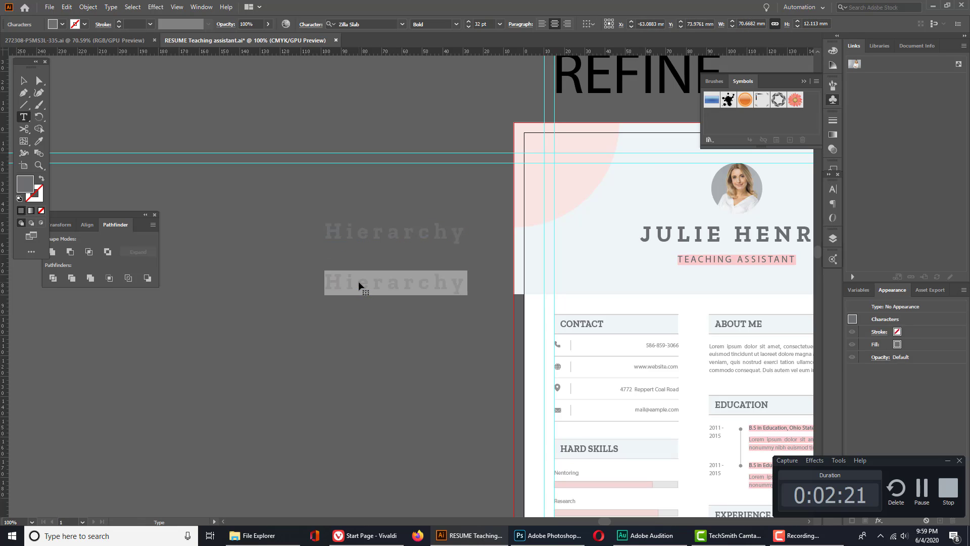
click(22, 80)
key(Delete)
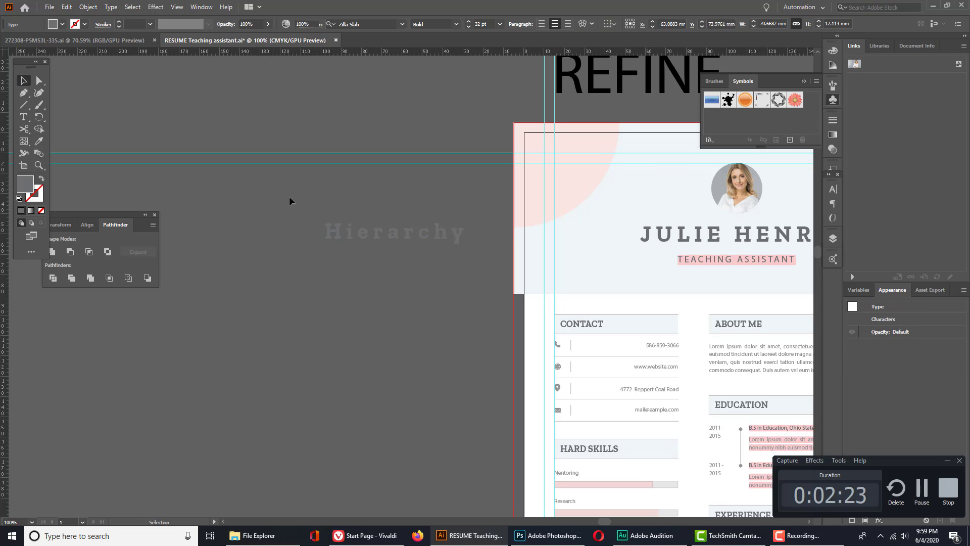
click(356, 232)
click(99, 88)
click(49, 6)
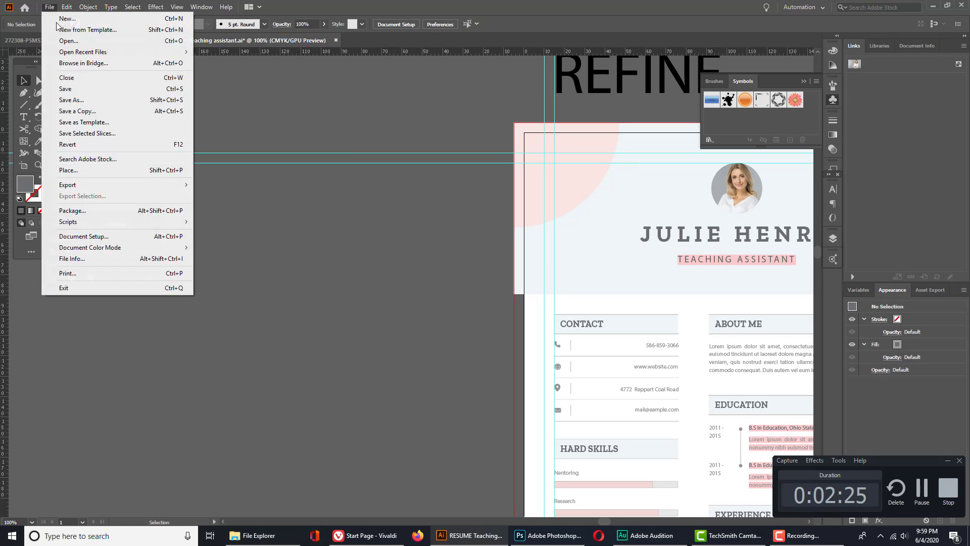
mouse_move(178, 56)
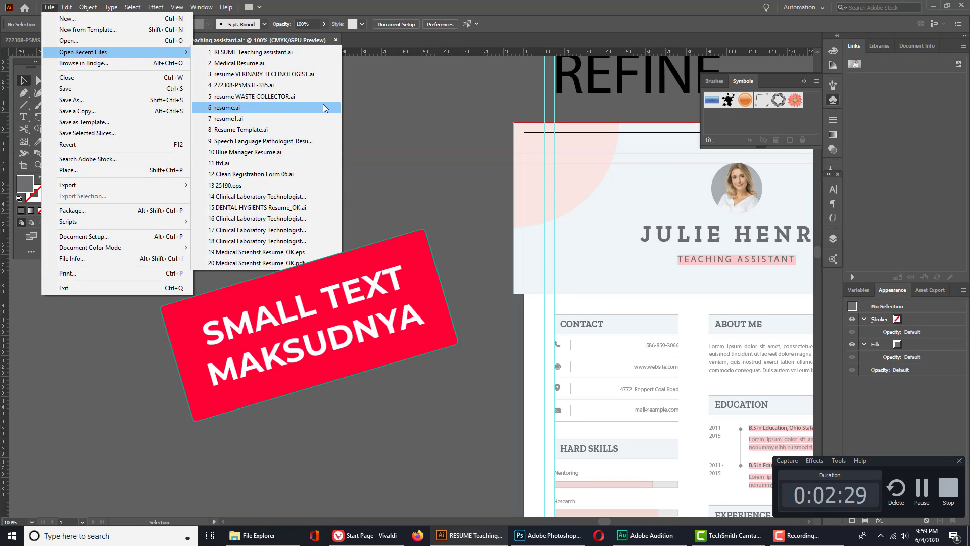
click(408, 124)
- Set the name heading's font size to 24 pt and deselect the heading
drag(540, 172, 295, 158)
drag(467, 219, 312, 188)
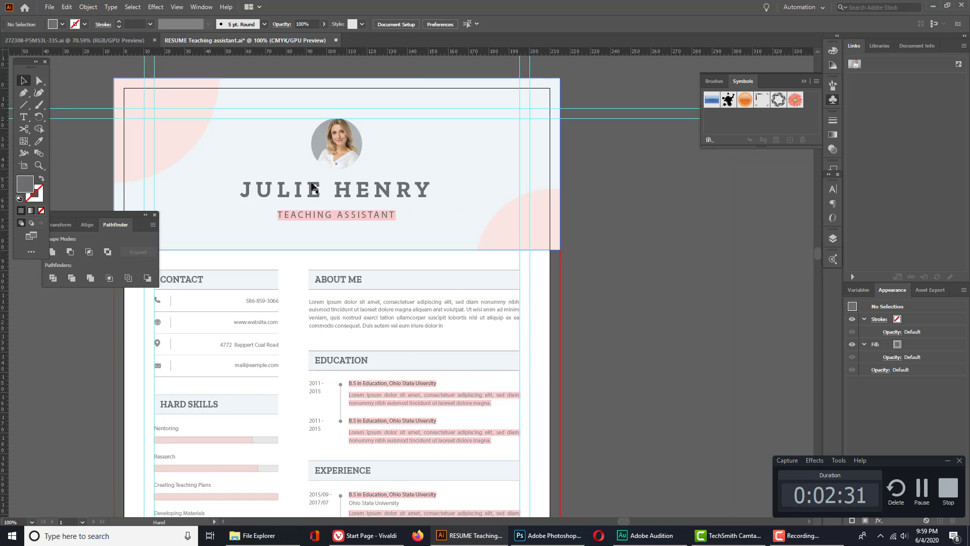
click(313, 189)
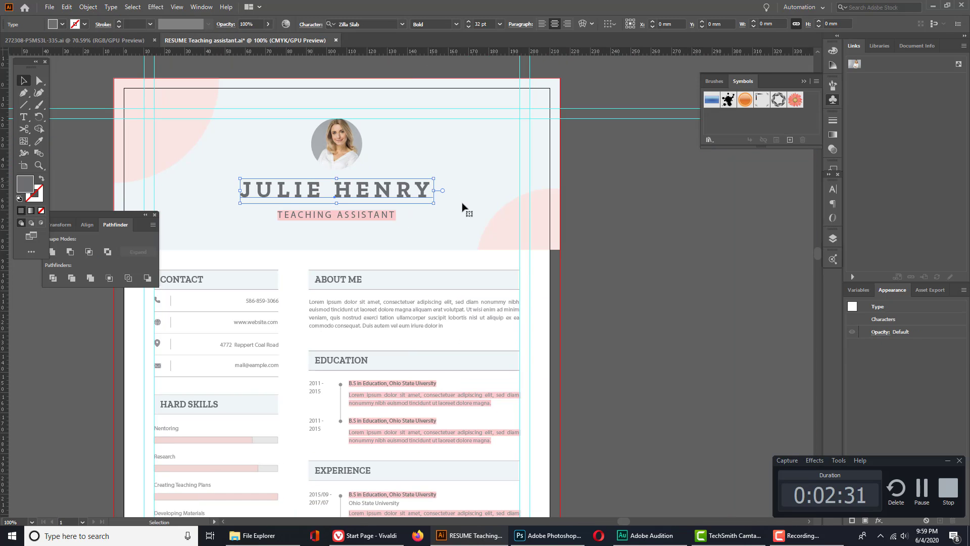
click(499, 25)
click(520, 159)
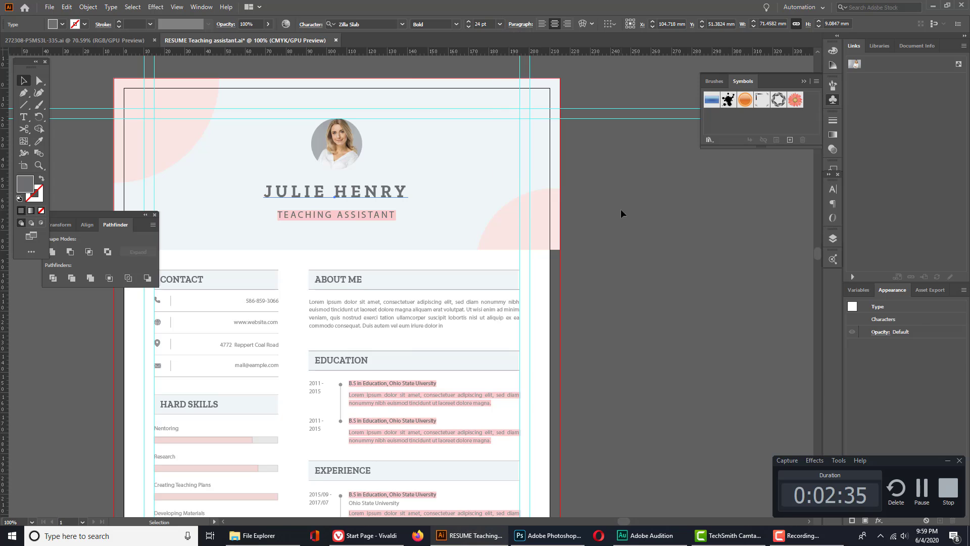
click(620, 208)
- Select the TEACHING ASSISTANT job title and open the Find Font dialog, moving it clear of the artwork
drag(347, 242, 470, 277)
click(471, 265)
click(471, 255)
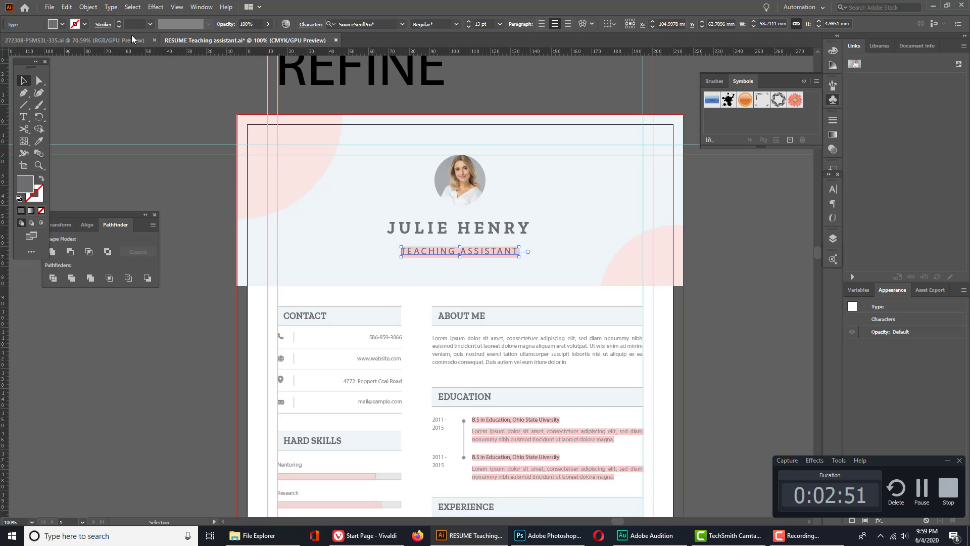
click(112, 7)
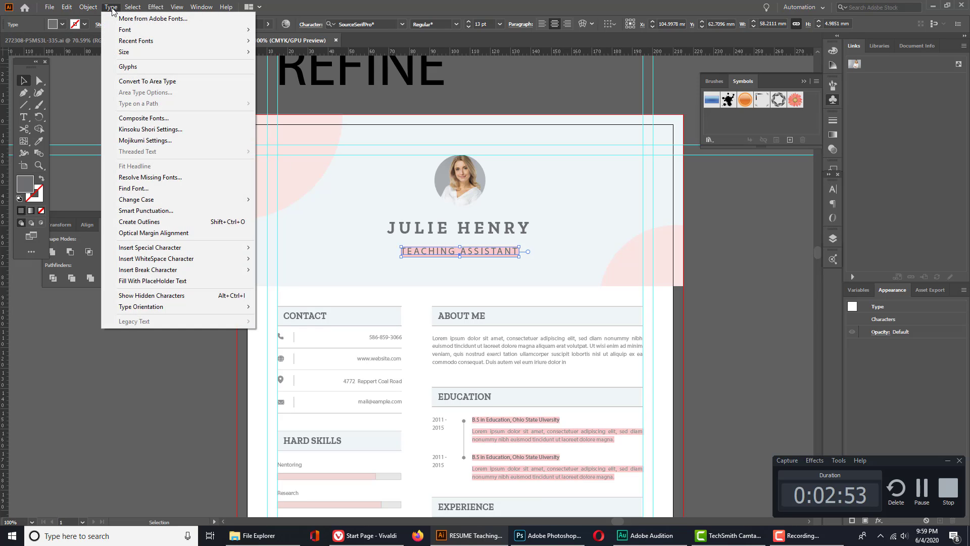
click(134, 188)
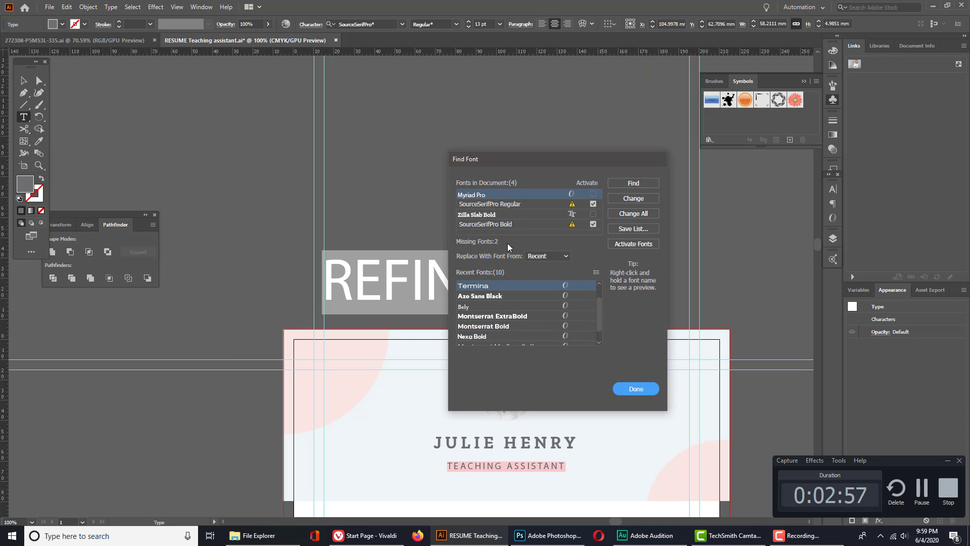
drag(525, 159, 486, 121)
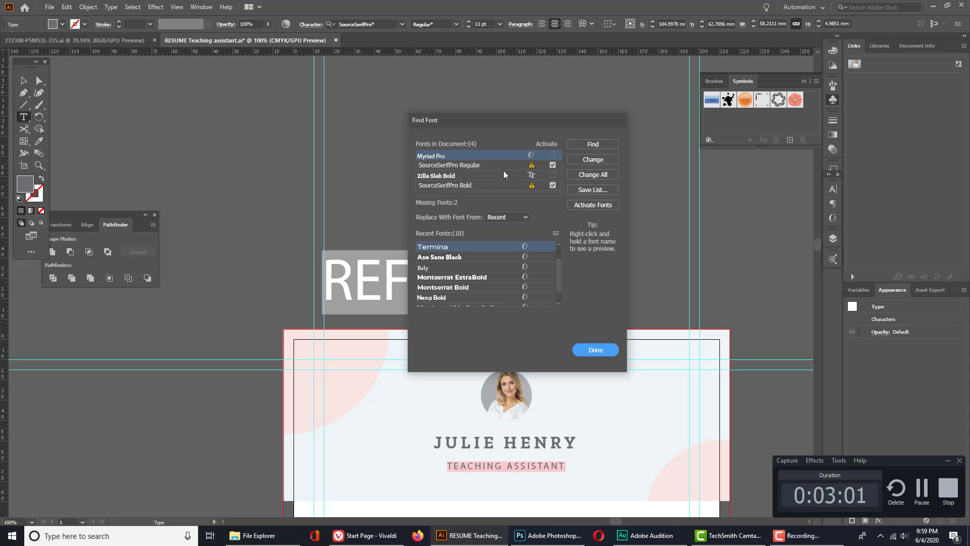
- Choose SourceSerifPro Regular as the font to replace and Montserrat Regular from the recent fonts as its replacement
click(455, 165)
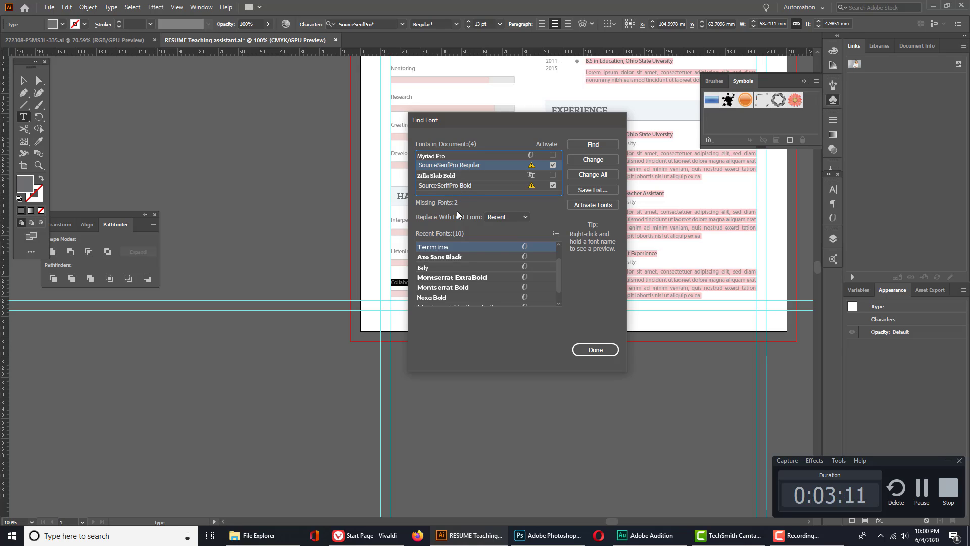
scroll(467, 287, down, 1)
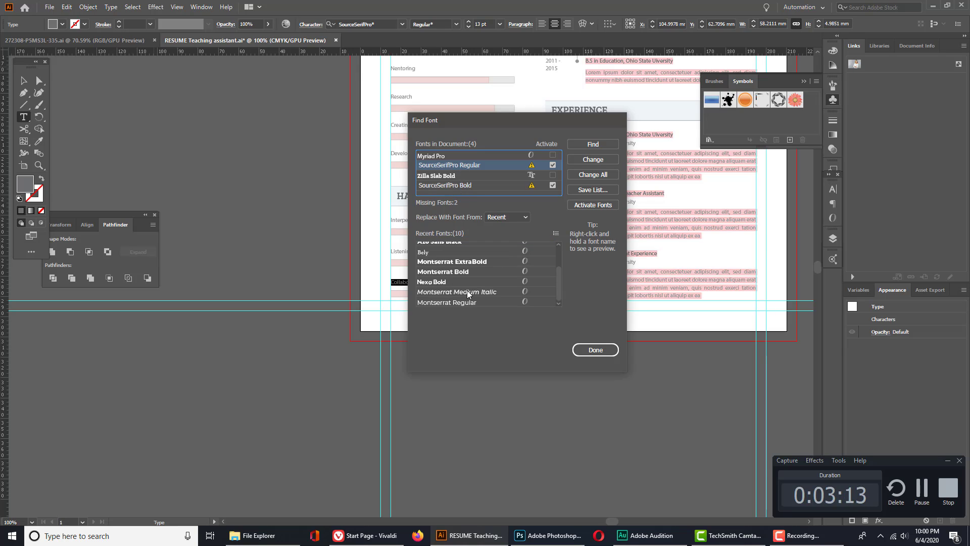
click(468, 299)
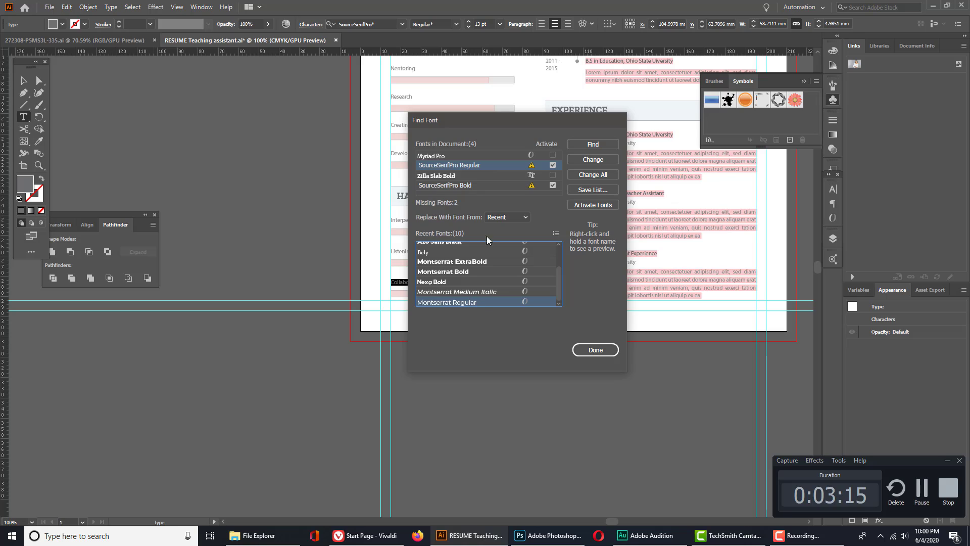
- Check where Myriad Pro, SourceSerifPro Regular, Zilla Slab Bold and SourceSerifPro Bold are used in the document
click(464, 155)
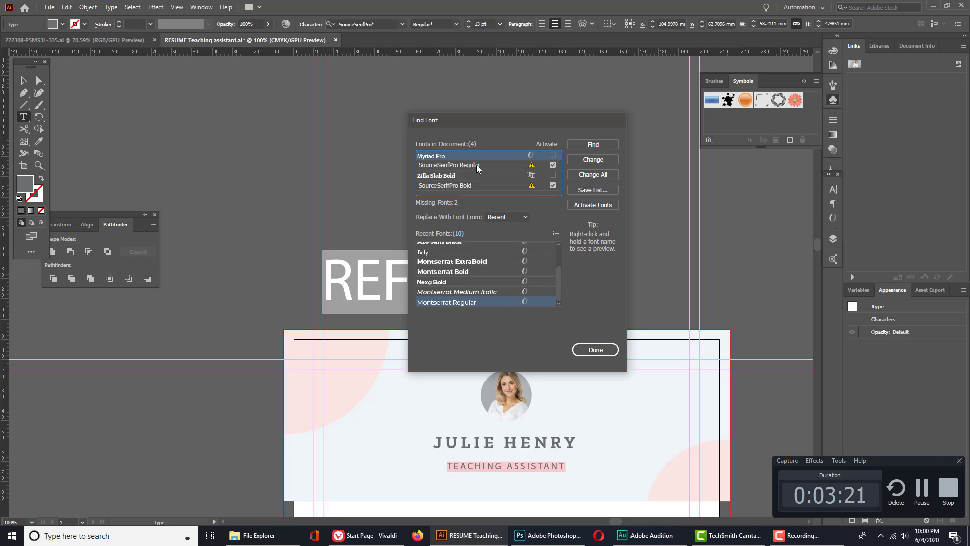
click(477, 165)
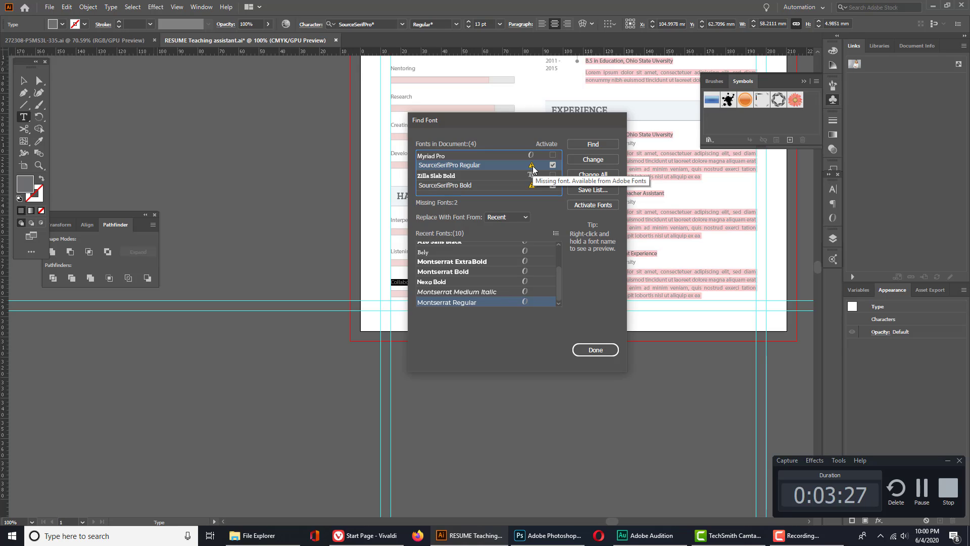
click(503, 178)
click(497, 186)
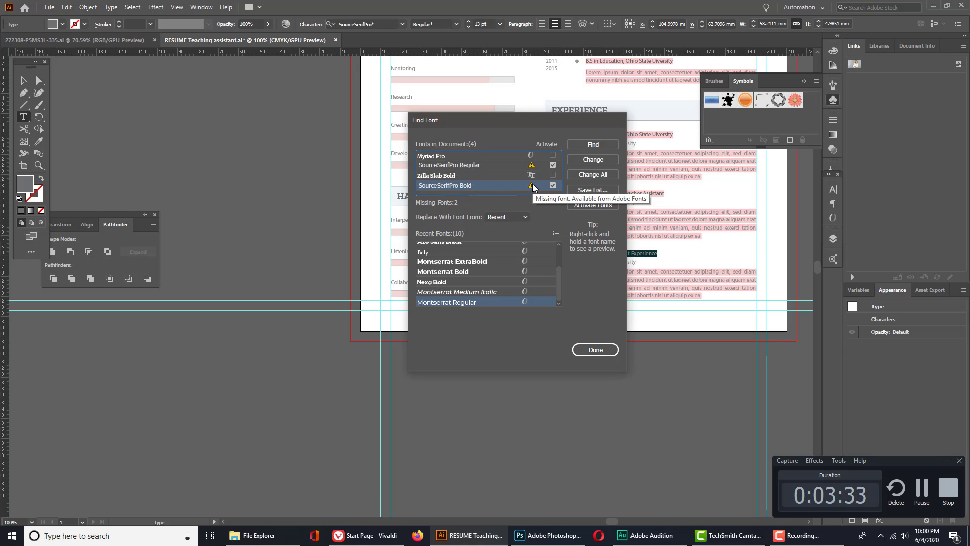
- Compare the replacement fonts offered from the document and from recent use, picking Zilla Slab Bold among the document fonts
click(505, 218)
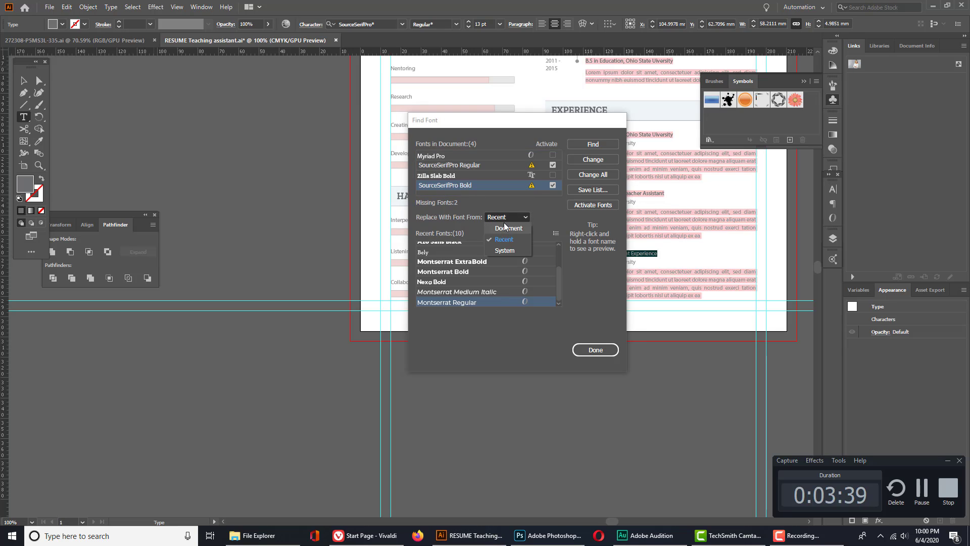
click(504, 228)
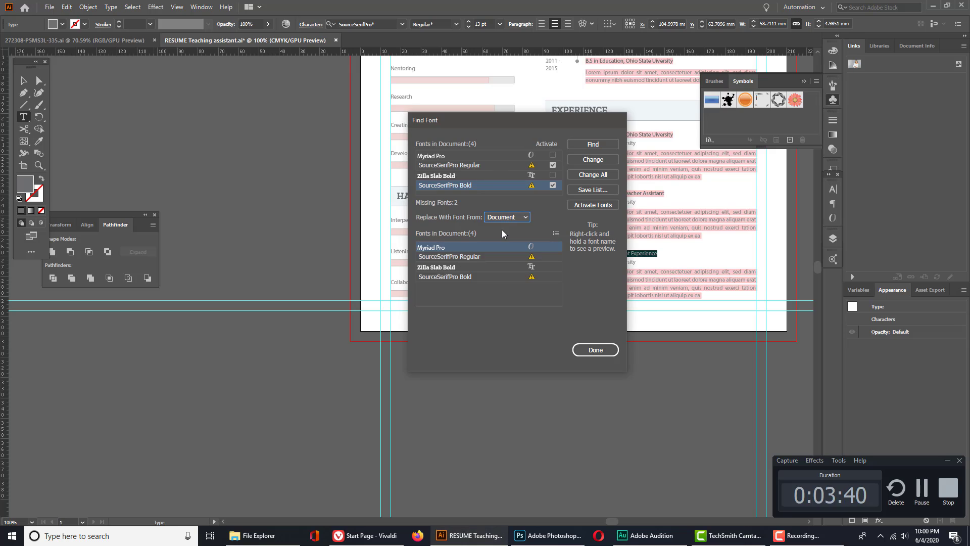
click(447, 268)
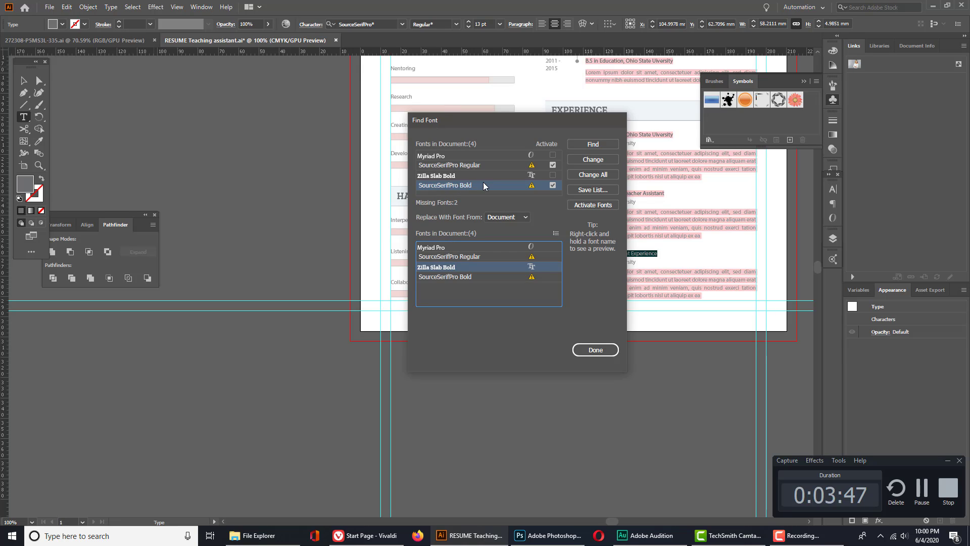
click(507, 217)
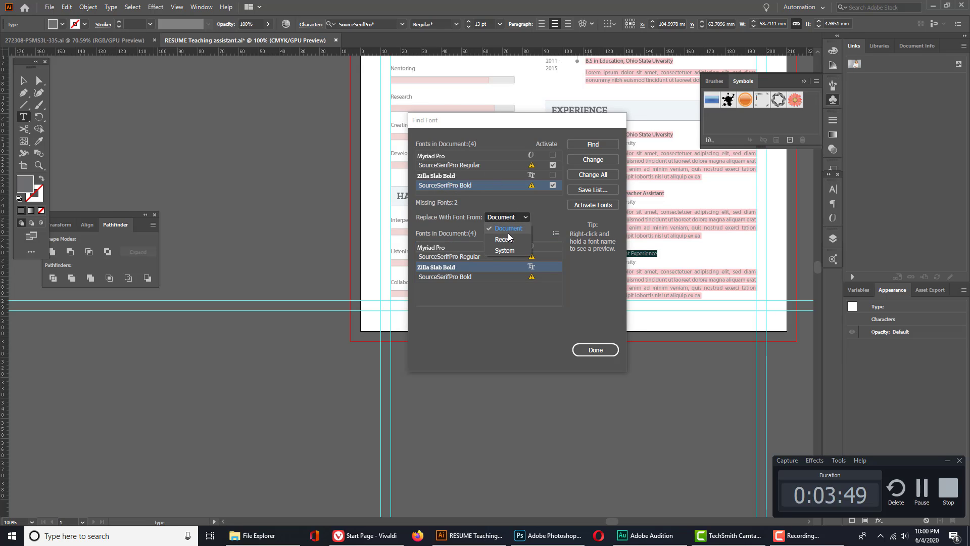
click(505, 240)
scroll(498, 261, down, 2)
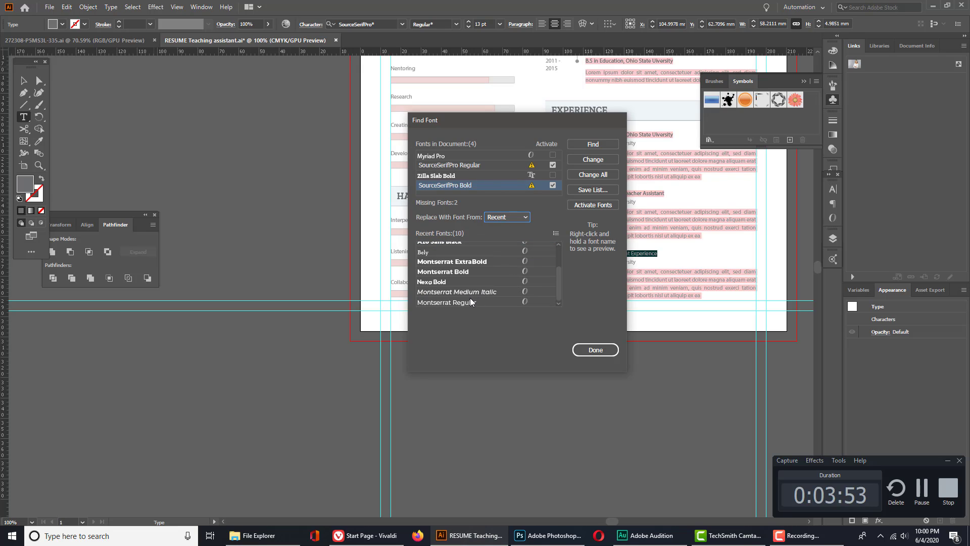
- Browse the system fonts as replacement candidates and check the available font type filters
click(510, 220)
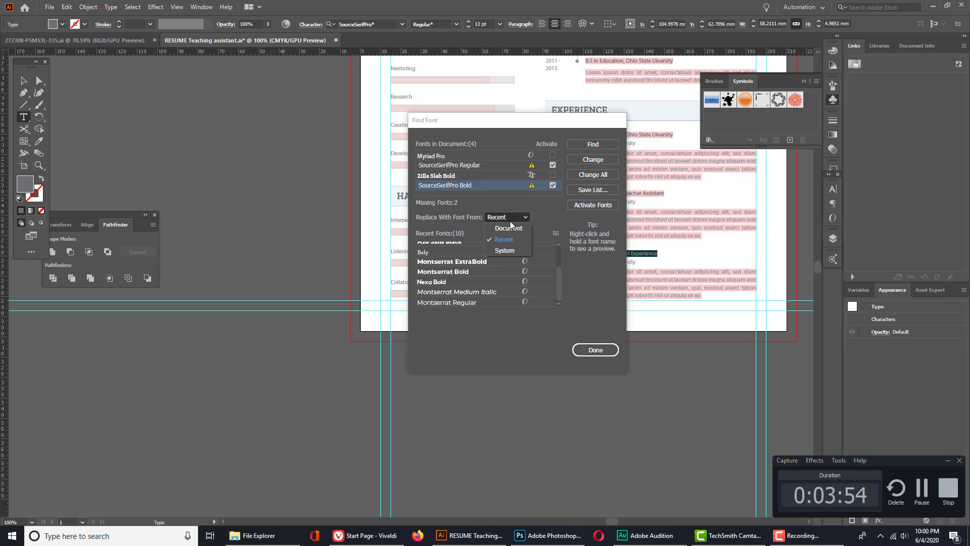
click(506, 250)
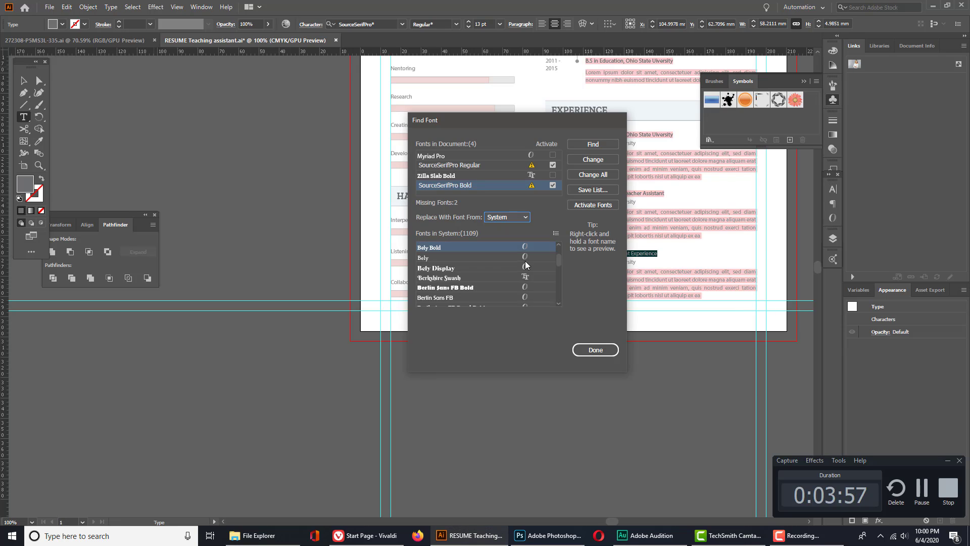
drag(559, 259, 548, 292)
click(555, 233)
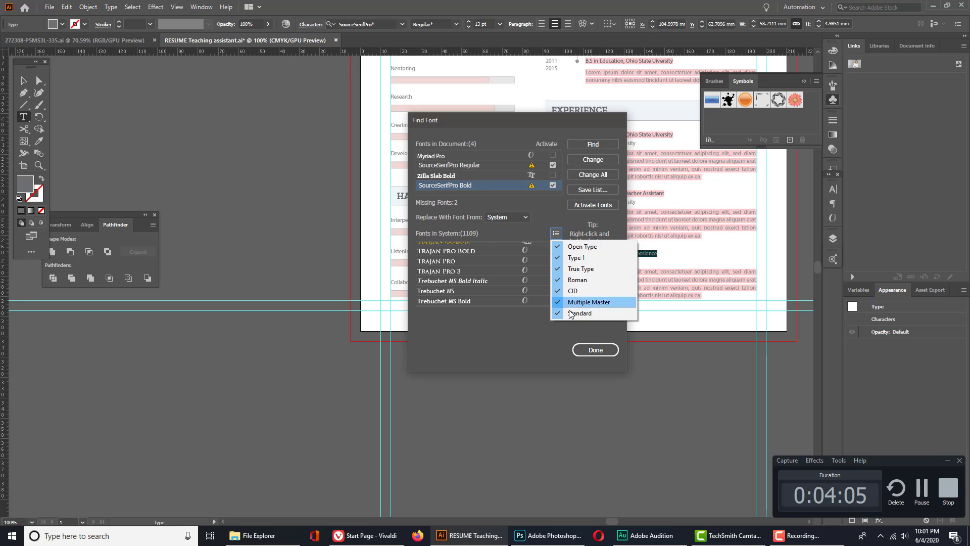
click(554, 229)
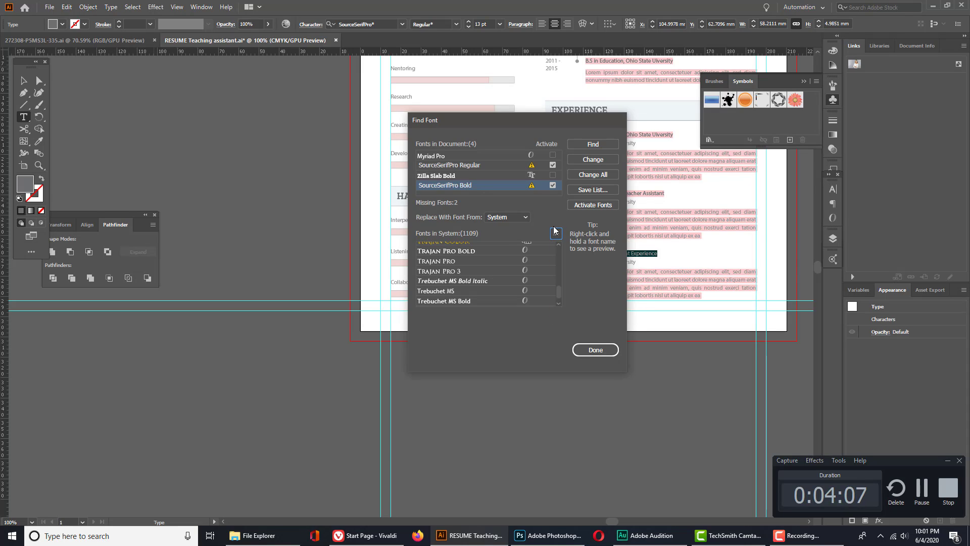
- Review the document's own fonts as replacement candidates instead of the system fonts
click(522, 219)
click(495, 224)
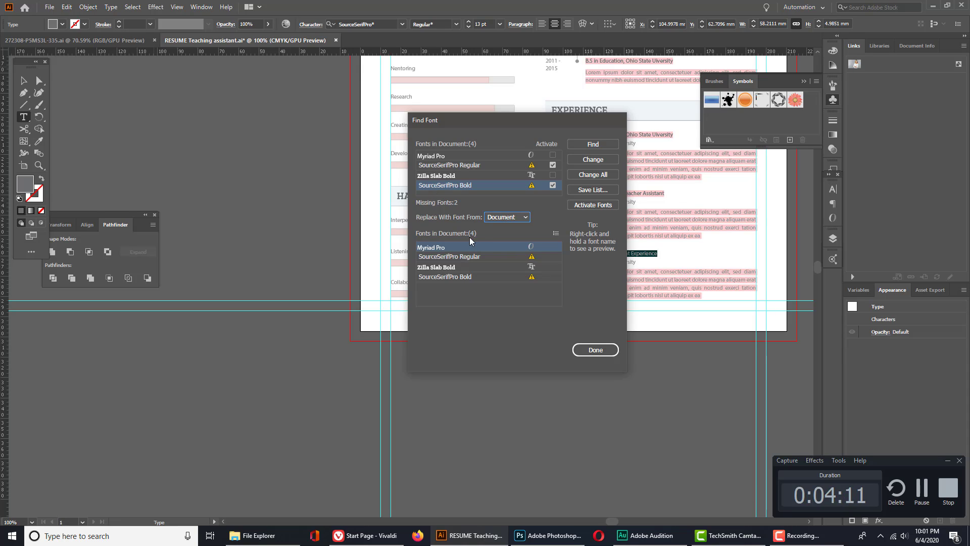
click(498, 214)
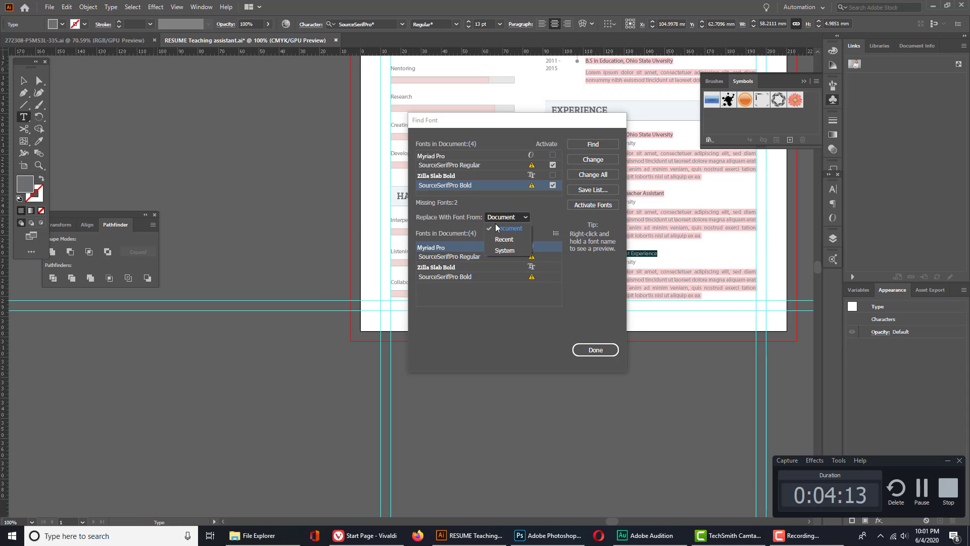
click(494, 225)
click(494, 220)
click(502, 230)
click(505, 220)
- Replace every use of SourceSerifPro Regular with Montserrat Regular from the recent fonts
click(505, 238)
scroll(478, 303, down, 3)
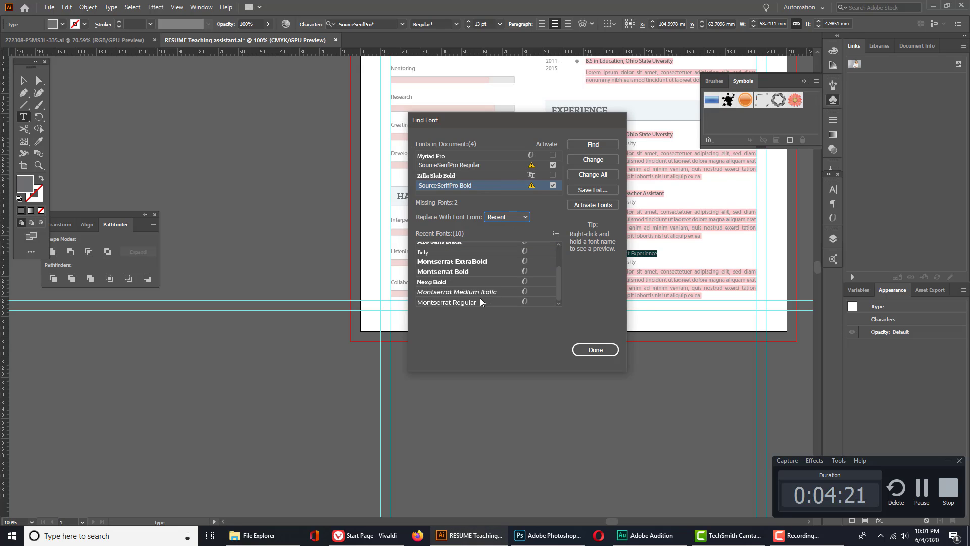
click(478, 302)
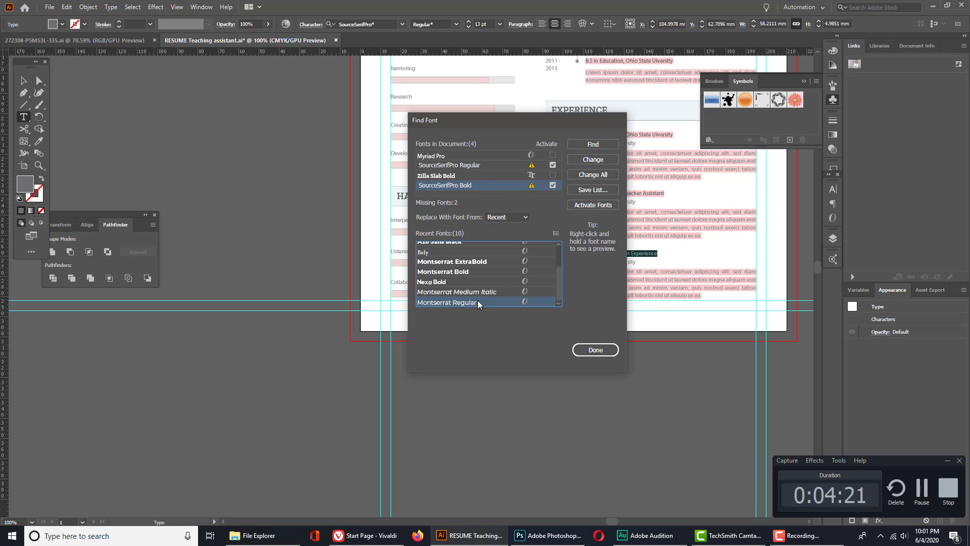
click(481, 162)
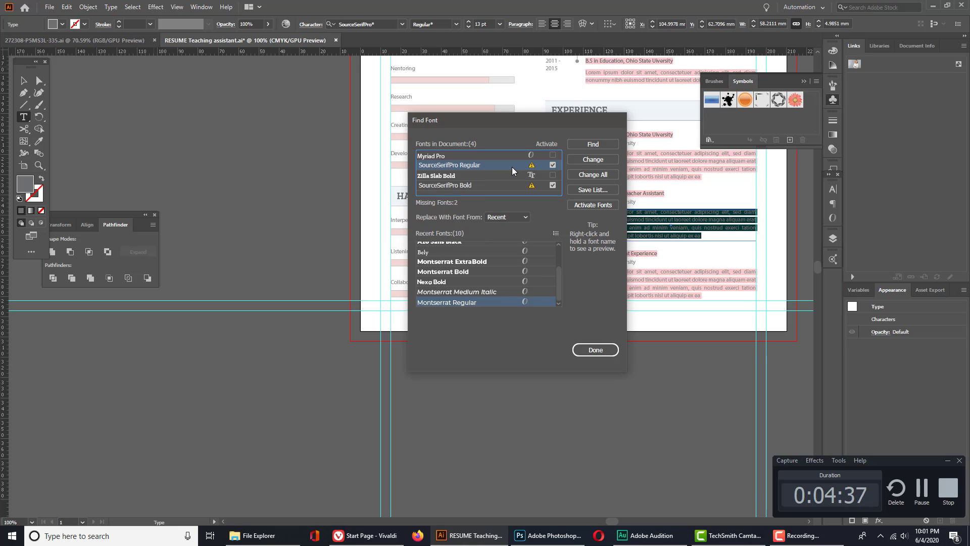
click(465, 282)
click(468, 302)
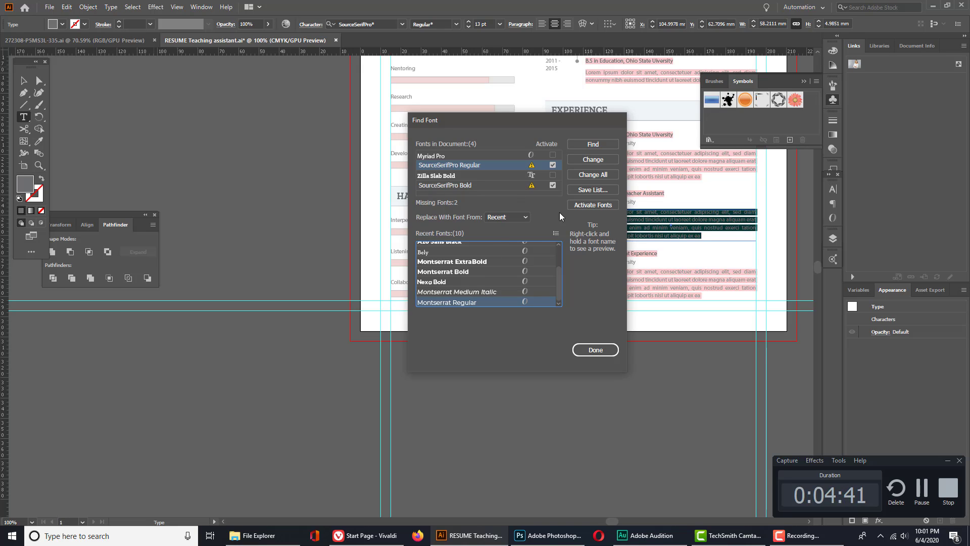
click(586, 175)
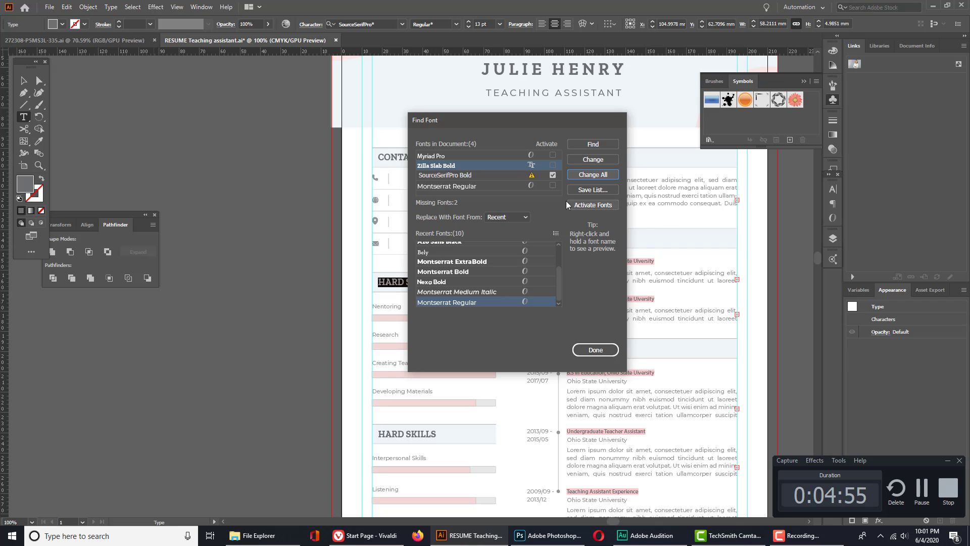
- Replace every use of SourceSerifPro Bold with Montserrat Bold from the recent fonts
click(468, 175)
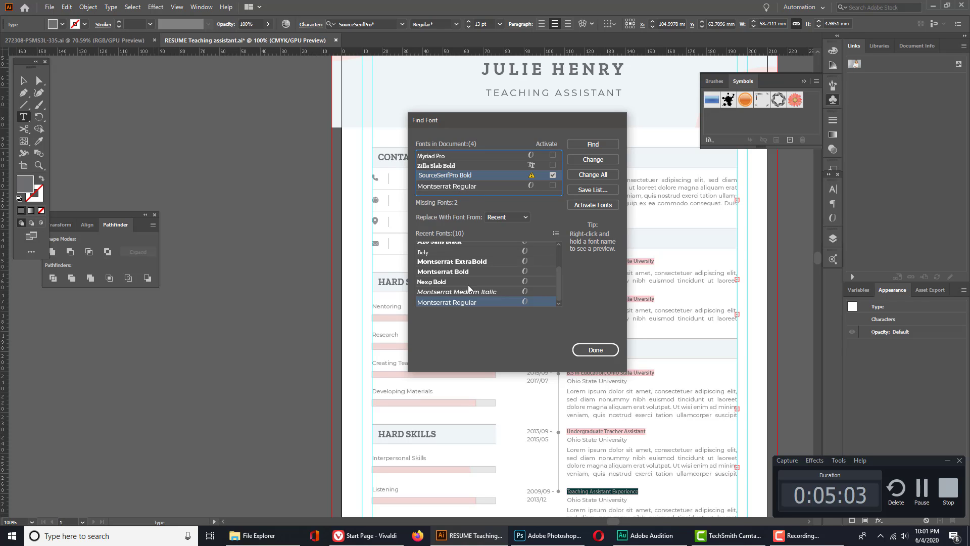
click(472, 272)
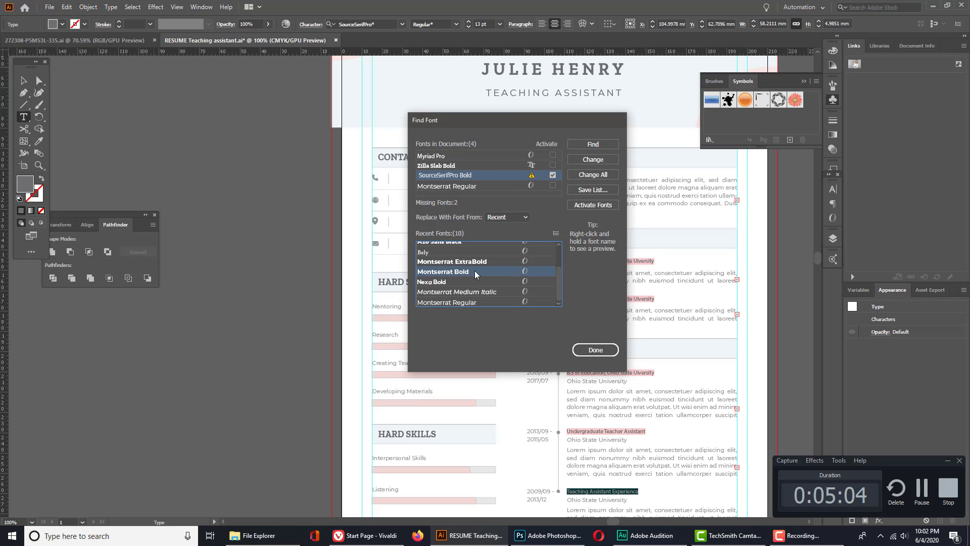
click(599, 174)
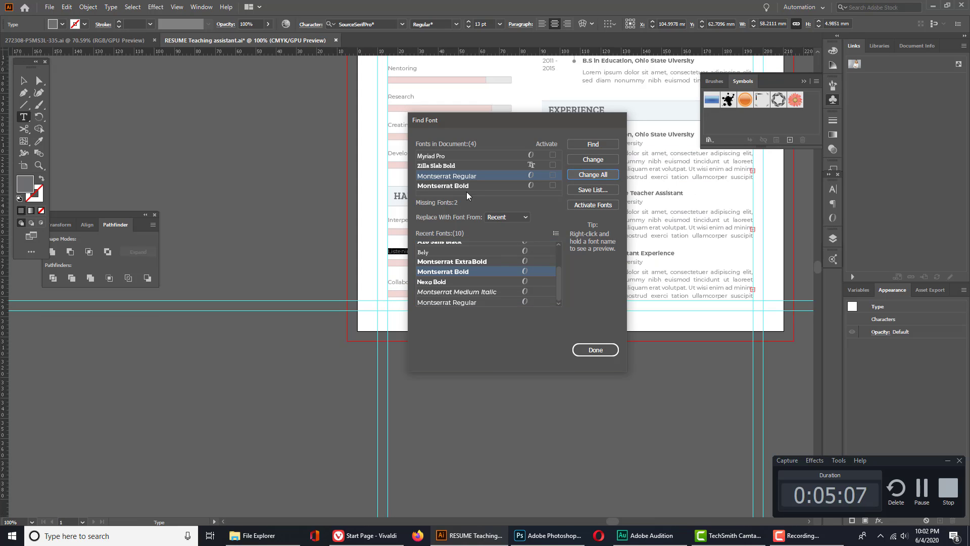
- Replace every use of Myriad Pro with Montserrat Regular from the document fonts and close Find Font
click(471, 154)
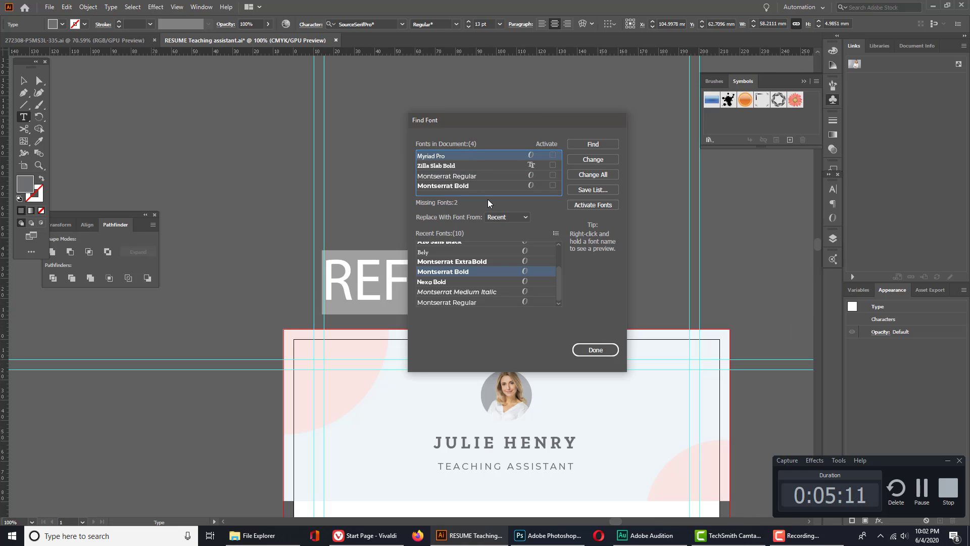
click(510, 217)
click(508, 228)
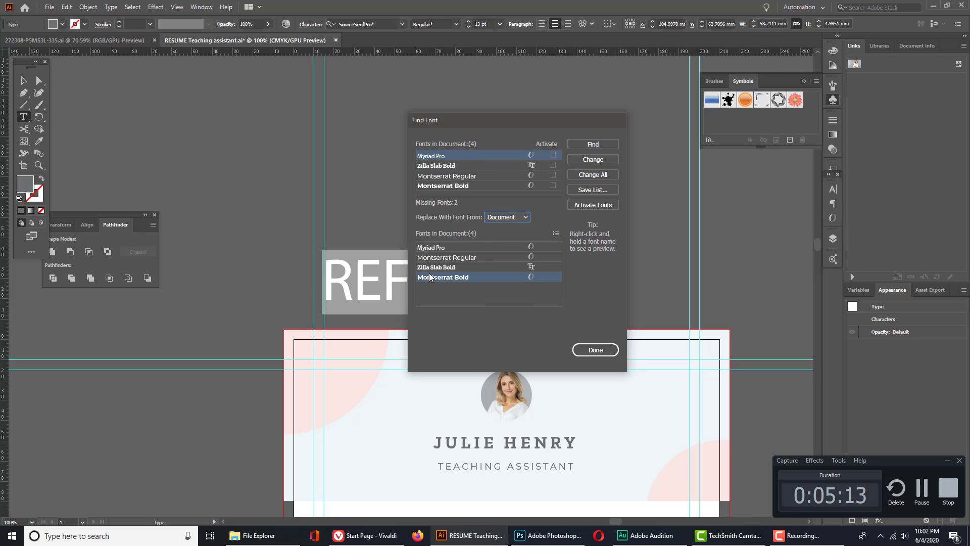
click(445, 258)
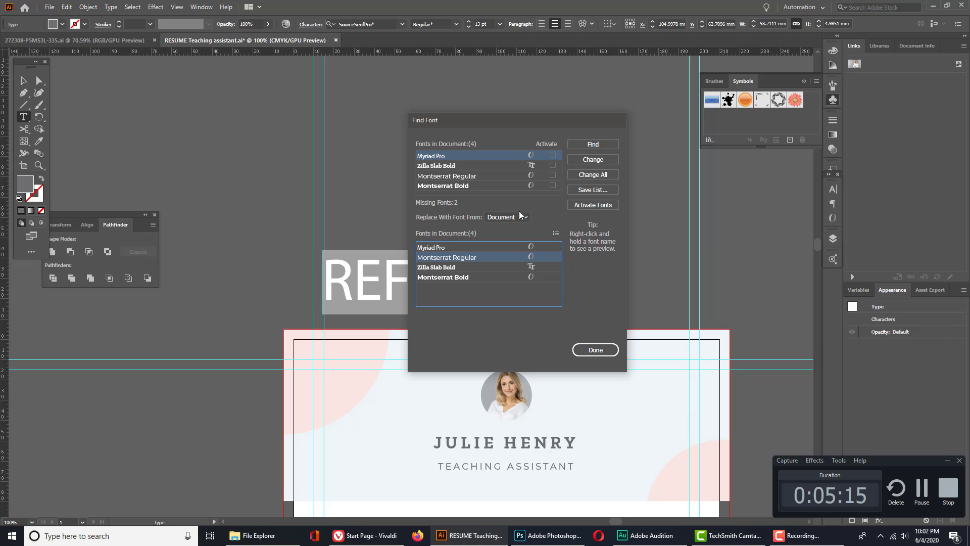
click(592, 175)
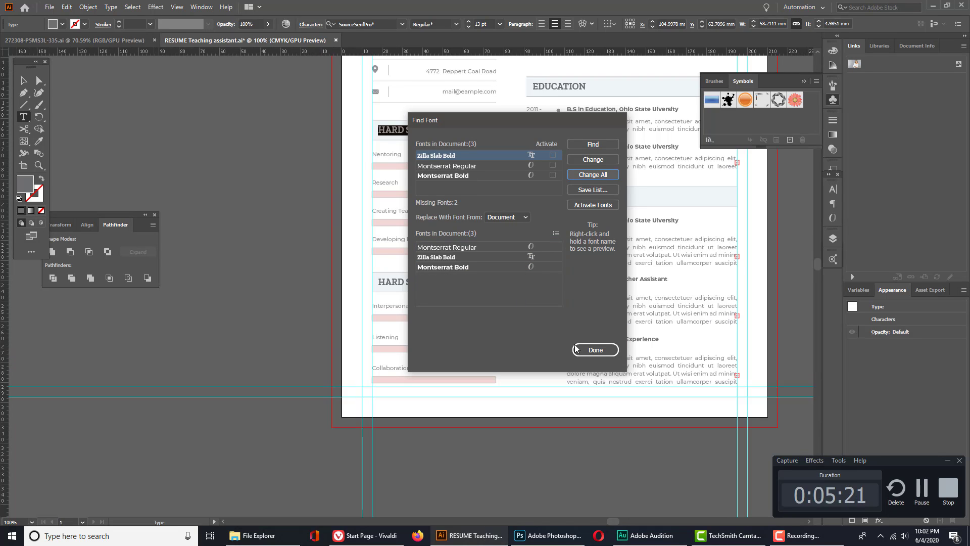
click(582, 350)
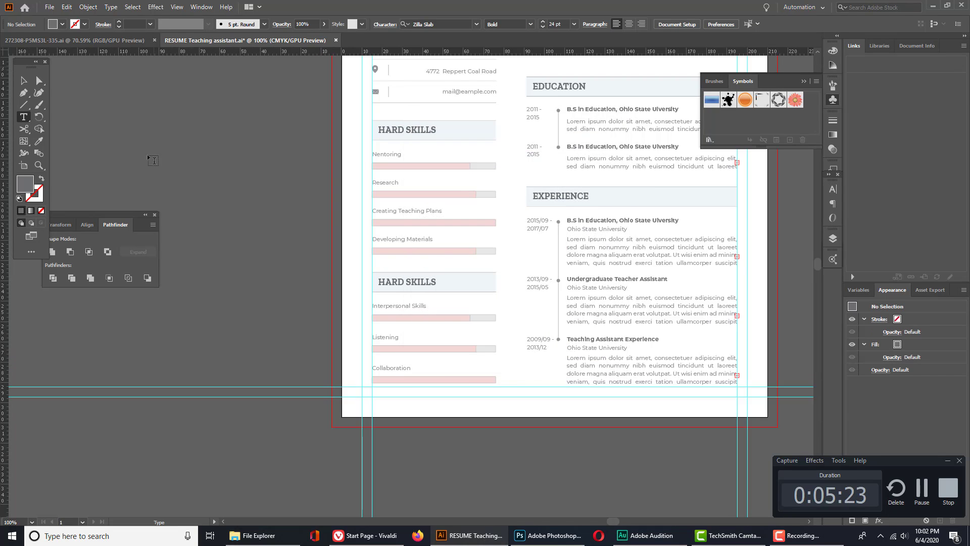
- Extend the About Me paragraph's text frame downward by one line to reveal its overflowing text
key(v)
key(space)
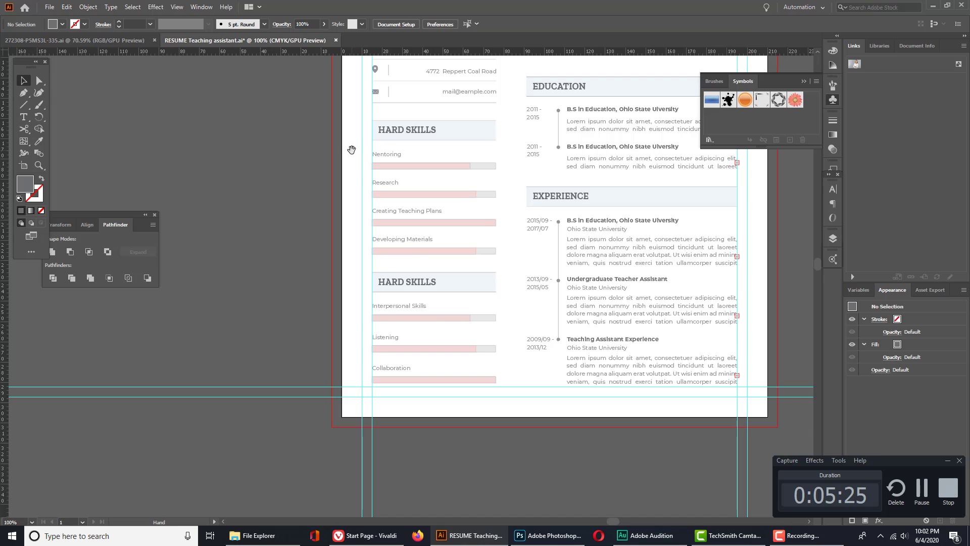
drag(480, 97, 364, 324)
key(space)
drag(595, 284, 593, 272)
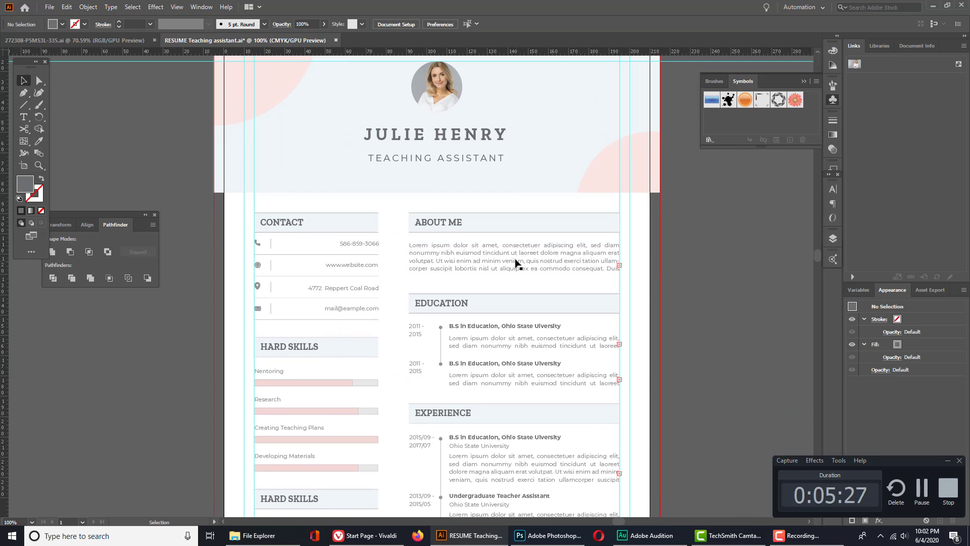
click(515, 261)
drag(511, 279, 514, 289)
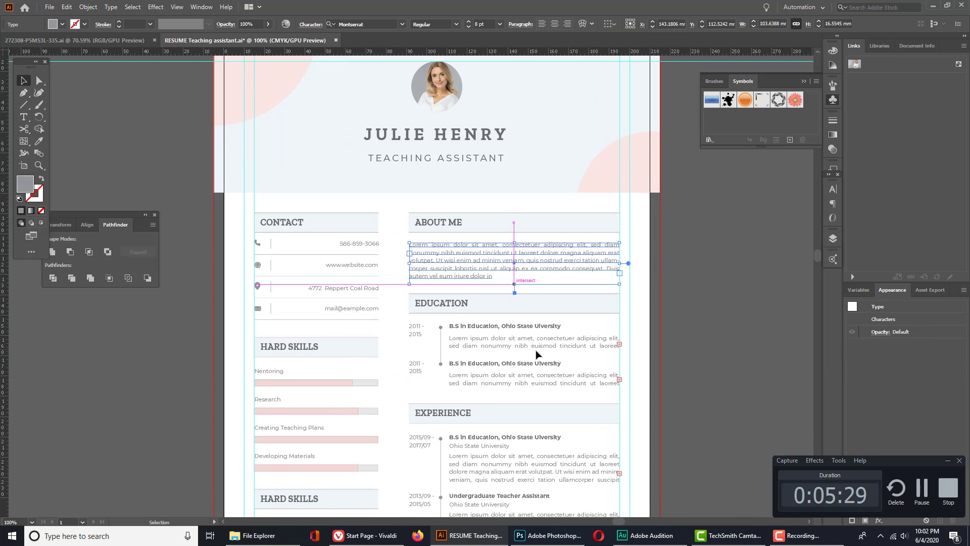
- Extend both Education description text frames downward by one line each to reveal their overflowing text
click(539, 352)
click(536, 344)
drag(534, 350, 534, 357)
click(534, 381)
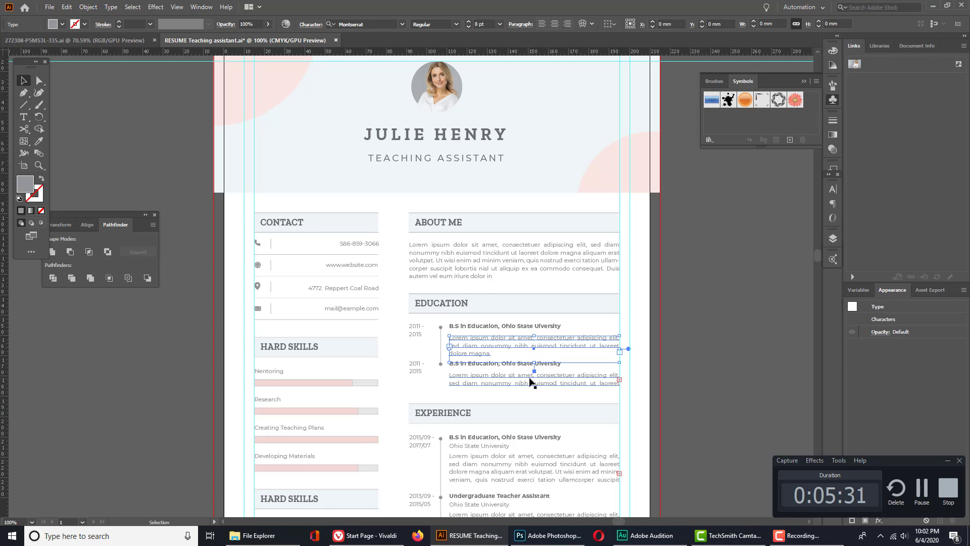
drag(534, 394, 534, 403)
click(692, 396)
- Examine the resume header and check the fonts of the name heading and the REFINE title
drag(482, 230, 470, 212)
drag(484, 110, 541, 202)
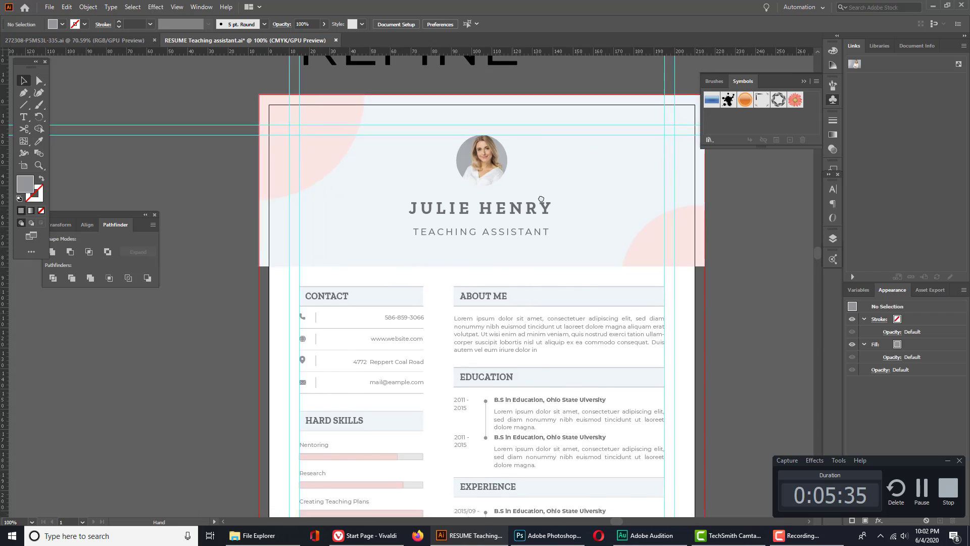
drag(437, 418, 521, 296)
drag(527, 193, 434, 396)
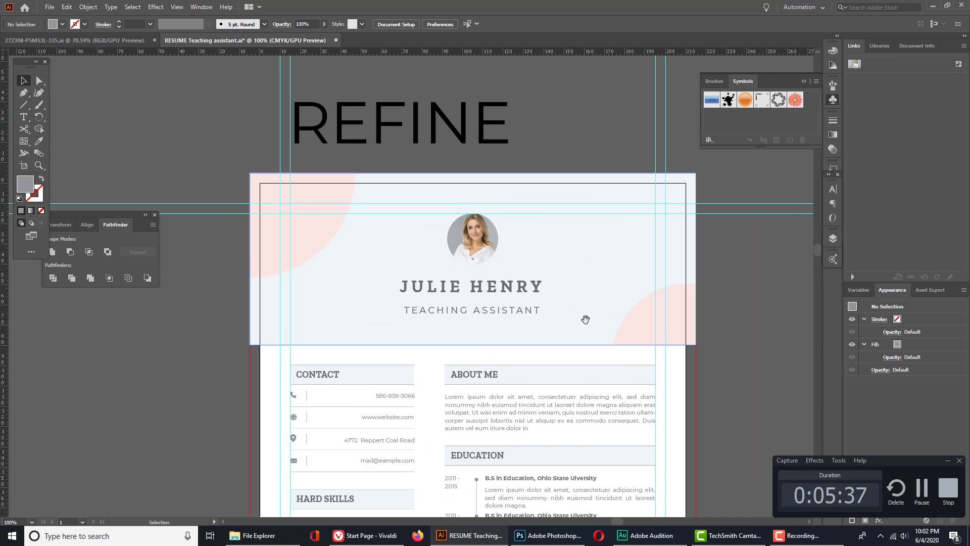
drag(584, 320, 581, 303)
click(494, 276)
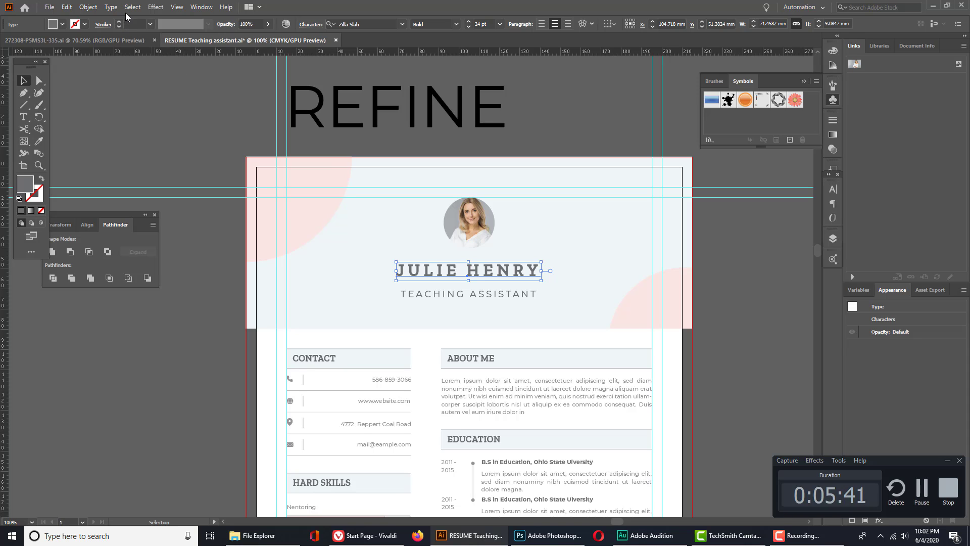
drag(200, 83, 214, 120)
click(356, 139)
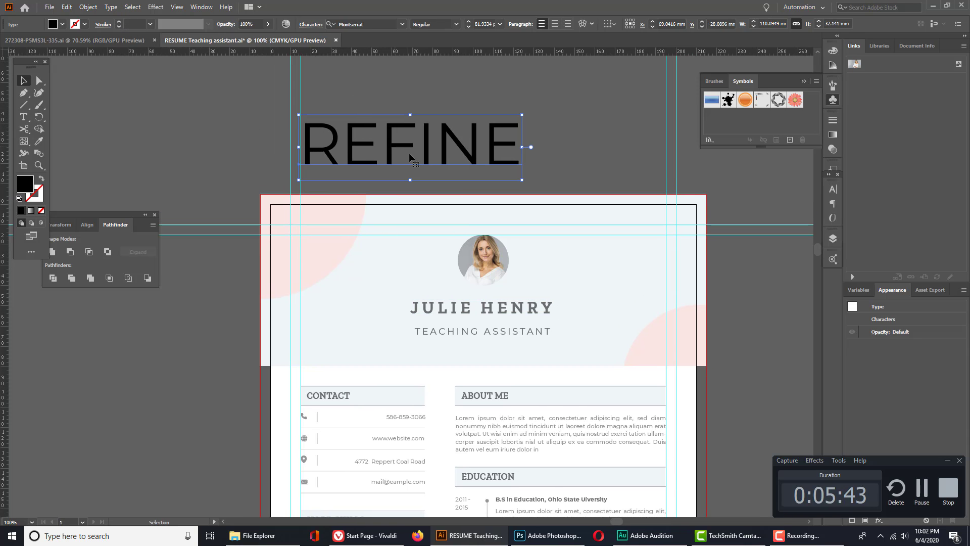
scroll(411, 134, down, 5)
- Reopen Find Font with the name heading selected and list the system fonts as replacements for Zilla Slab Bold
click(493, 185)
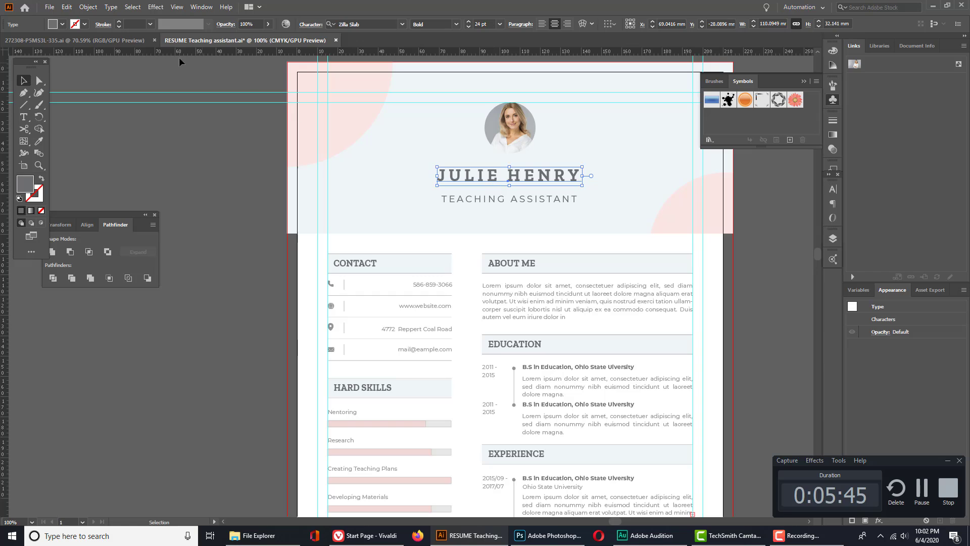
click(110, 7)
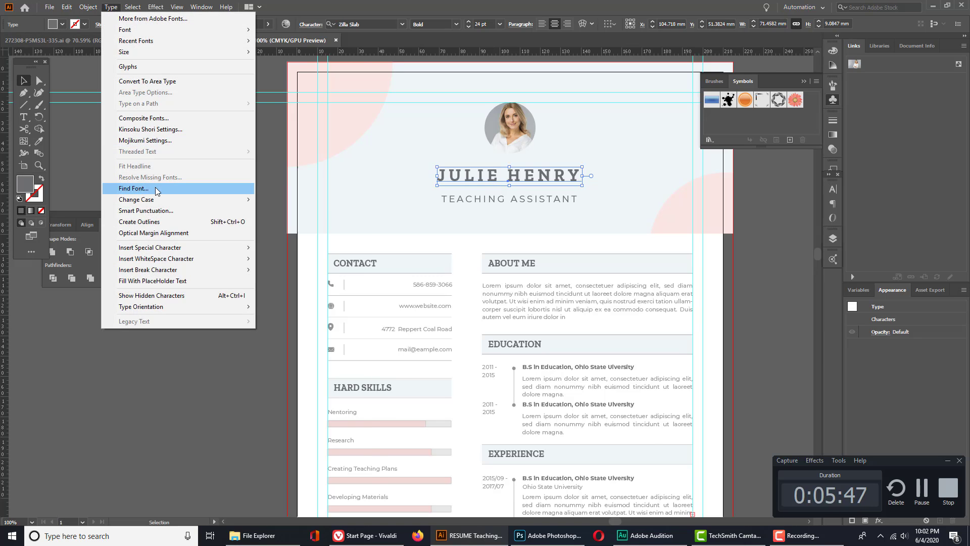
click(134, 188)
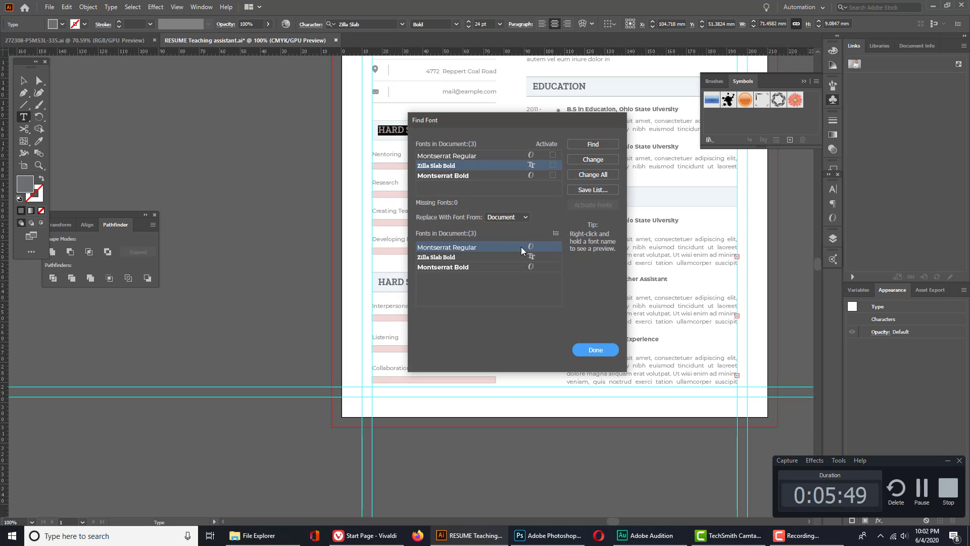
click(524, 219)
click(507, 287)
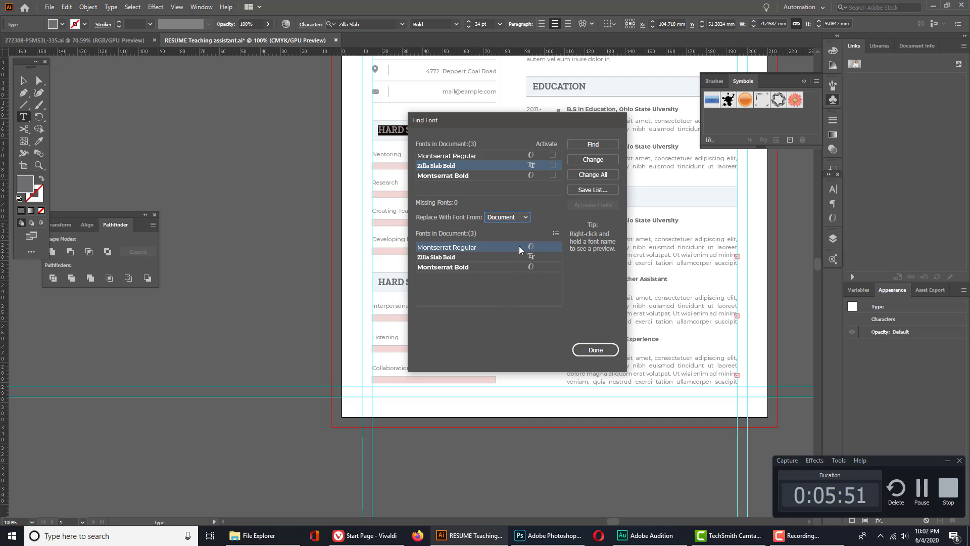
click(516, 218)
click(511, 250)
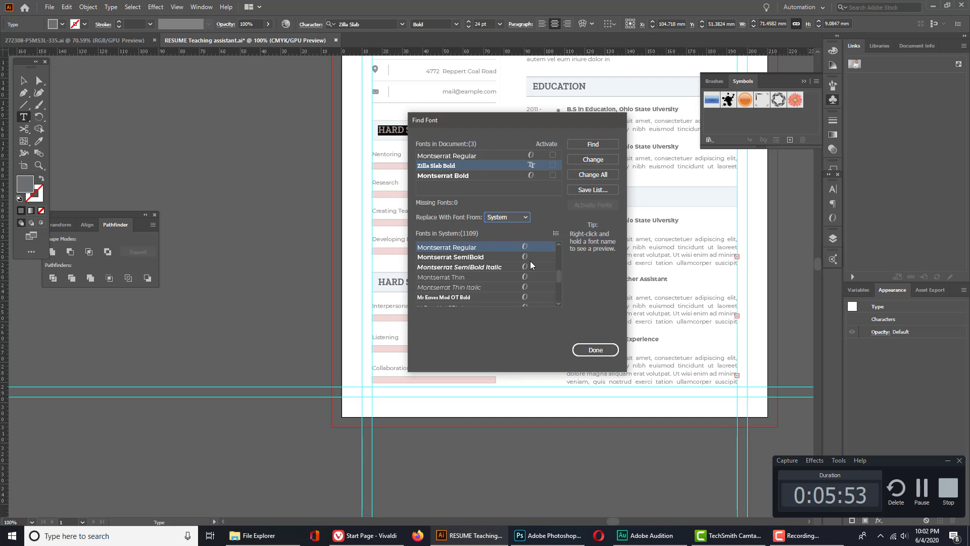
- Browse the system fonts in Find Font for an alternative to Zilla Slab Bold
scroll(530, 260, down, 3)
scroll(497, 279, down, 10)
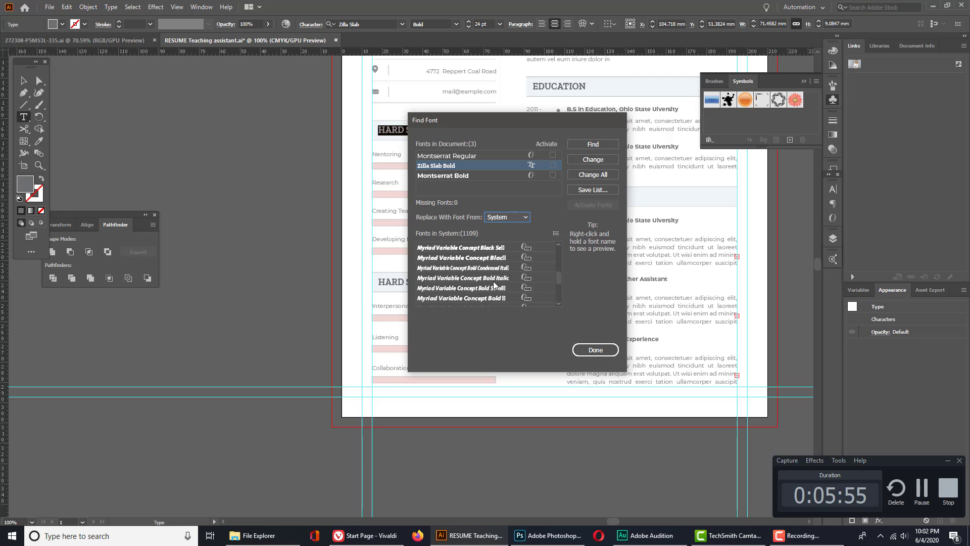
scroll(498, 283, down, 10)
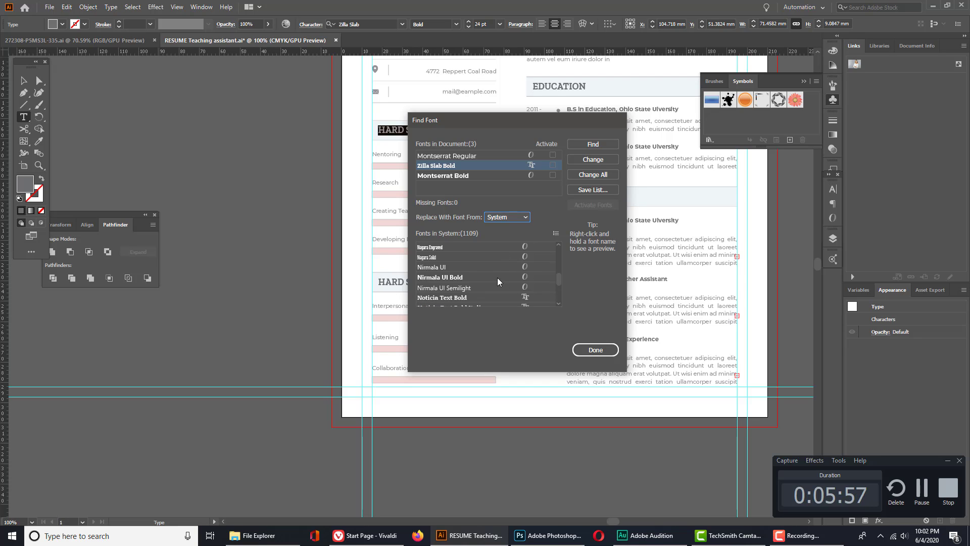
scroll(478, 278, up, 8)
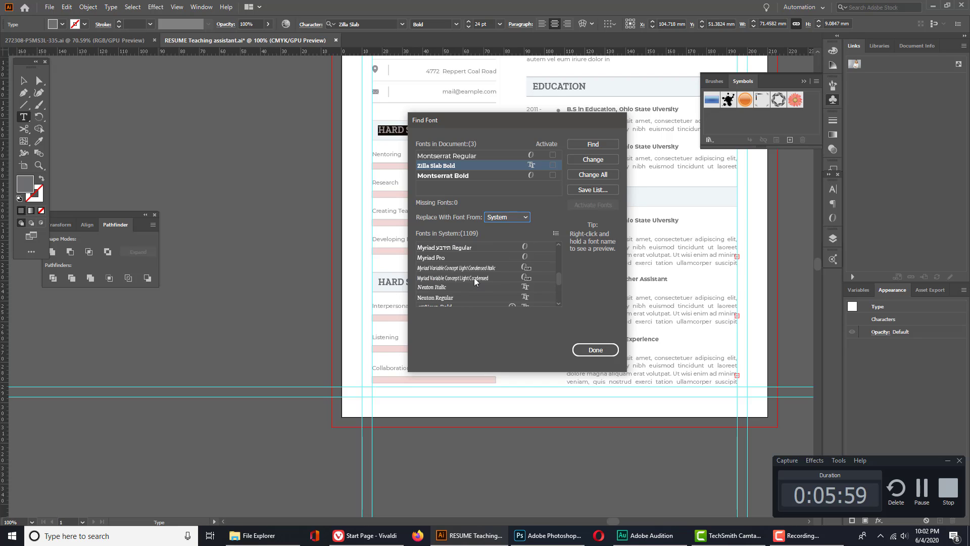
scroll(473, 277, up, 5)
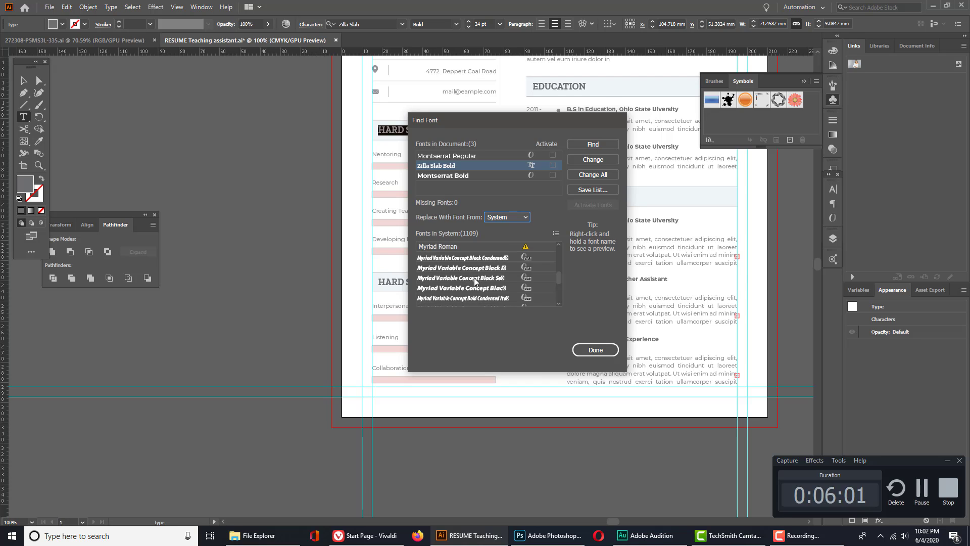
scroll(474, 277, up, 3)
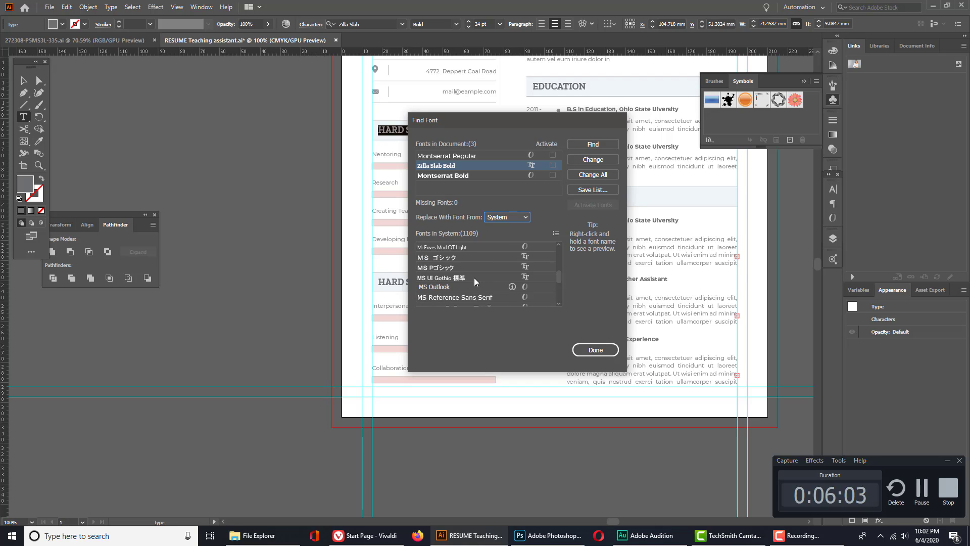
scroll(474, 277, down, 6)
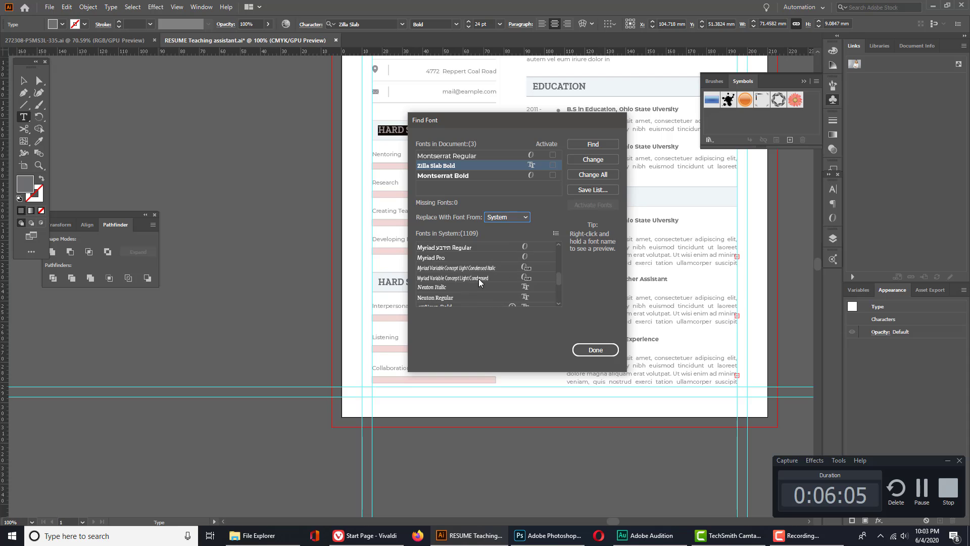
scroll(480, 278, down, 10)
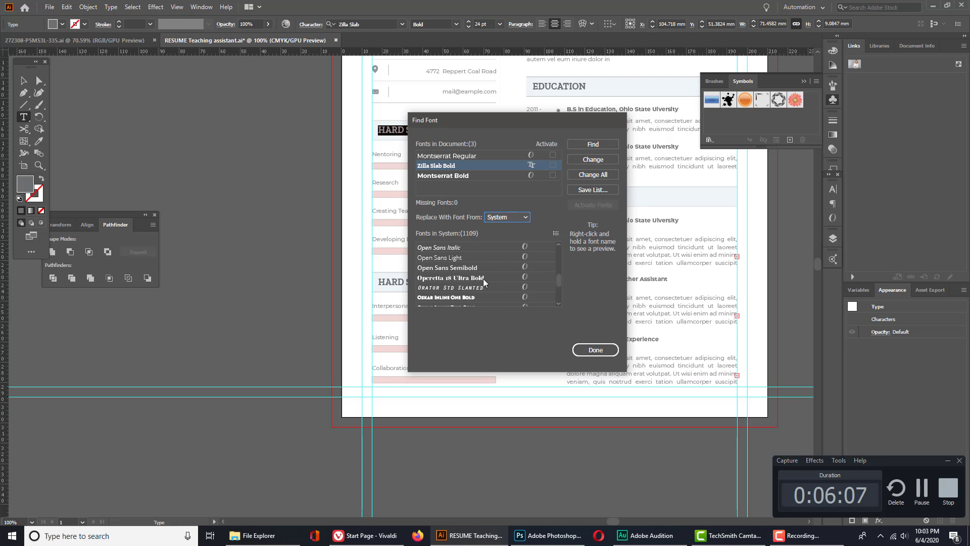
scroll(483, 278, up, 5)
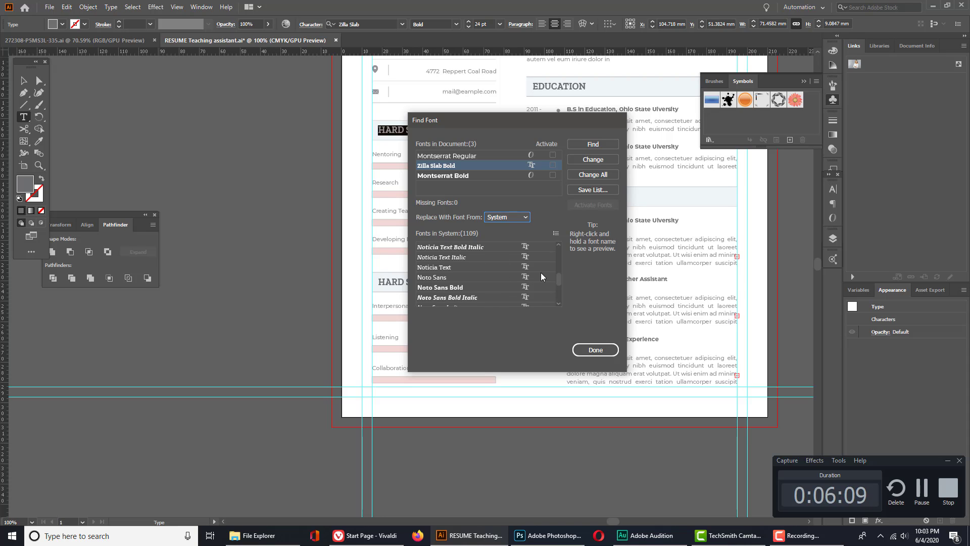
- Replace every use of Zilla Slab Bold in the document with Inknut Antiqua Bold
drag(557, 281, 559, 272)
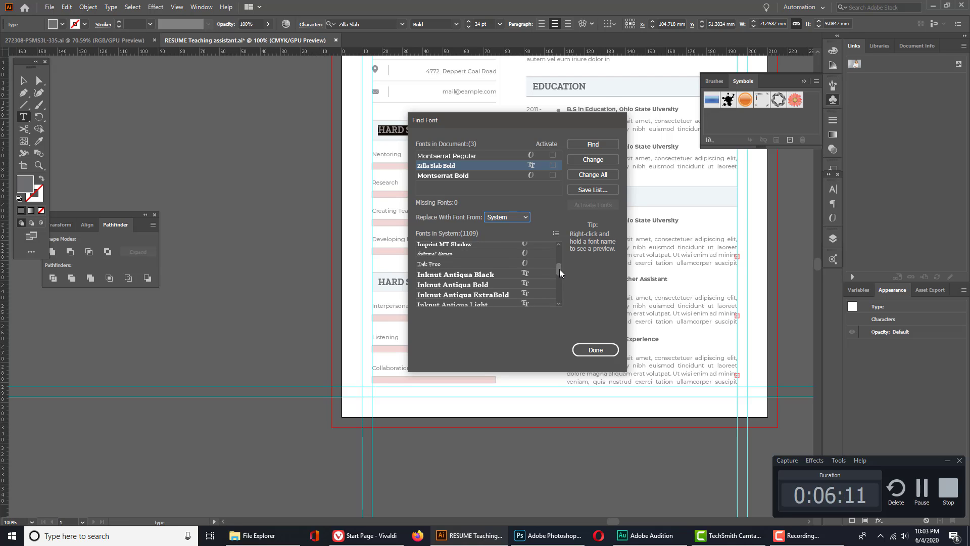
scroll(480, 285, down, 2)
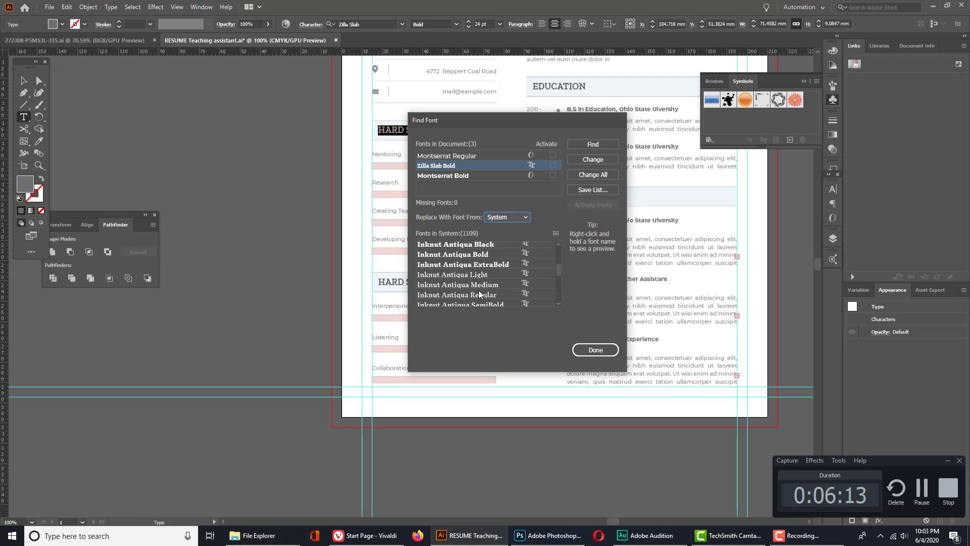
scroll(479, 294, up, 1)
click(485, 256)
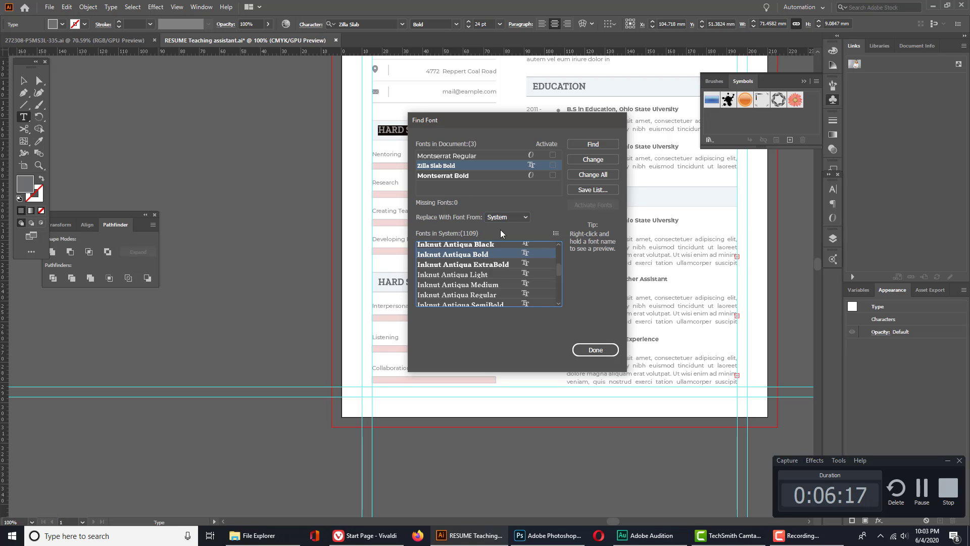
click(601, 174)
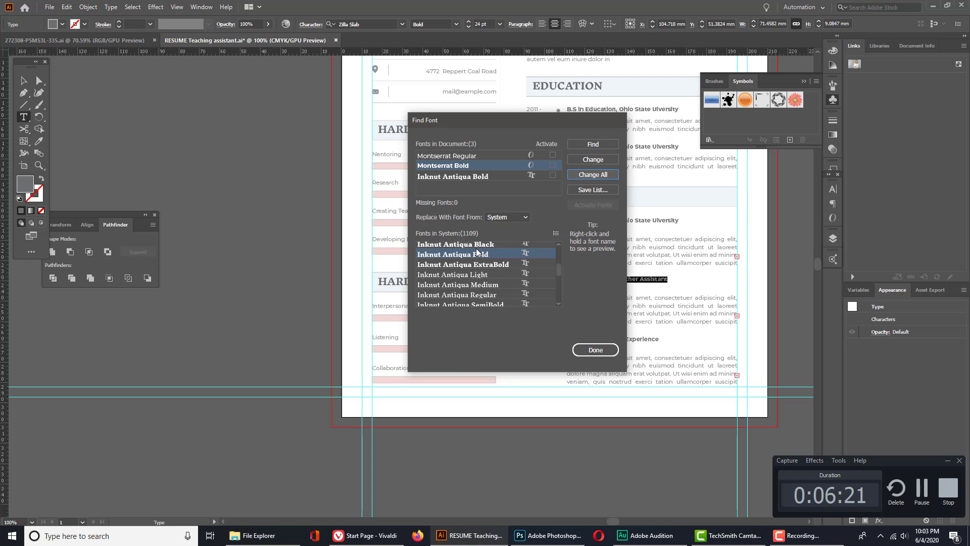
- Replace every use of Montserrat Regular in the document with Inknut Antiqua Light
click(481, 156)
click(487, 274)
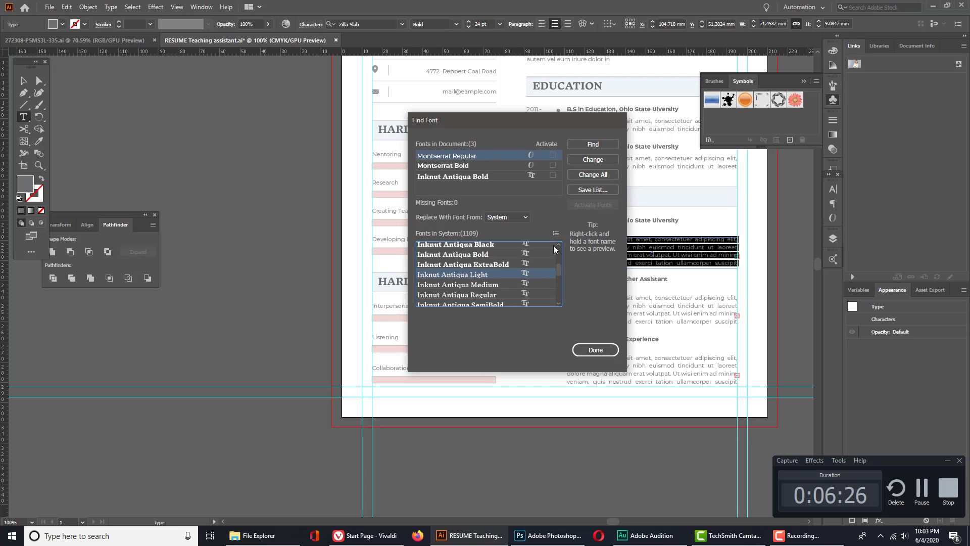
click(609, 174)
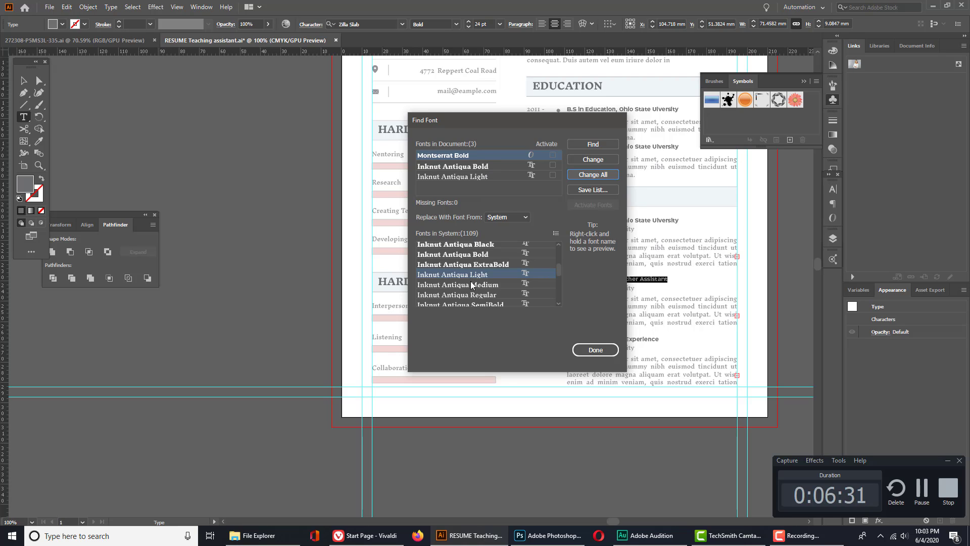
- Replace every use of Montserrat Bold with Inknut Antiqua Regular and close Find Font
click(487, 295)
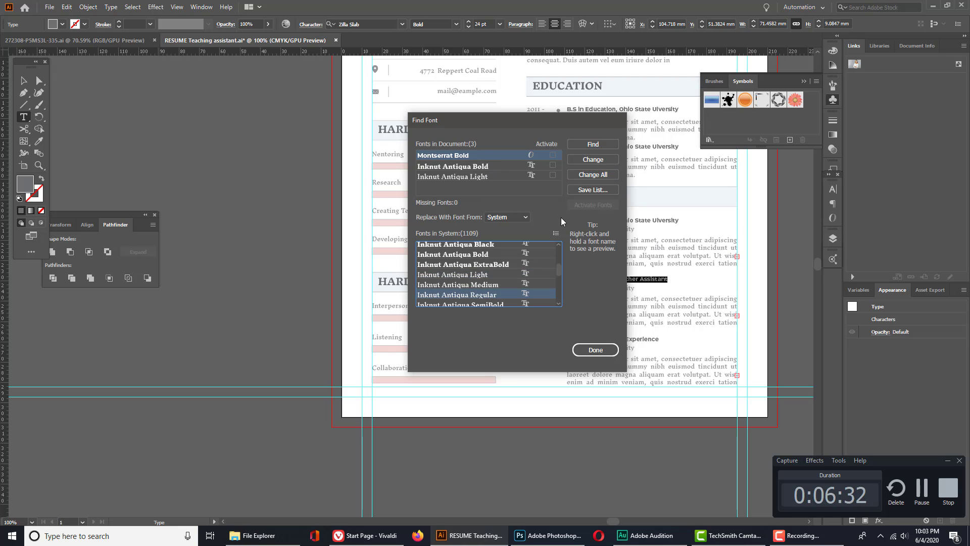
click(586, 175)
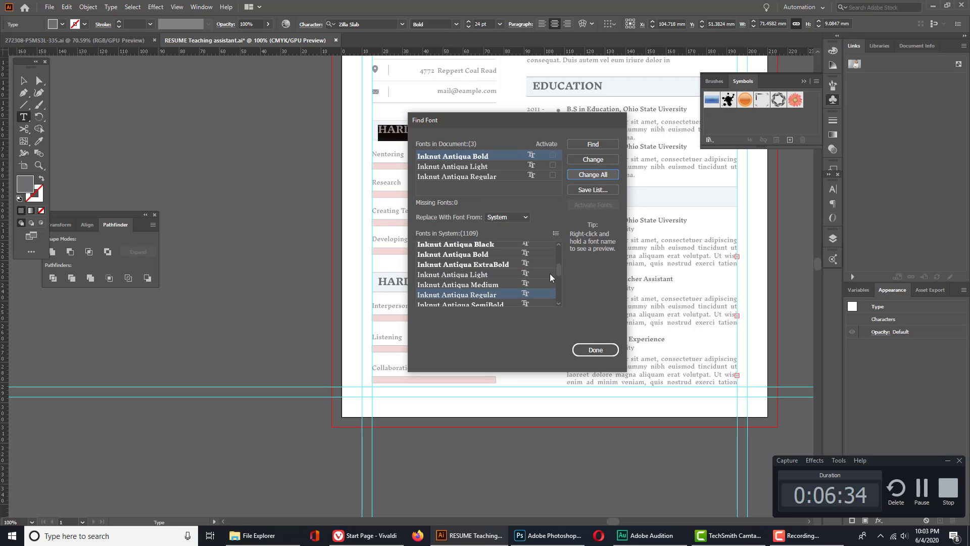
click(595, 349)
click(283, 199)
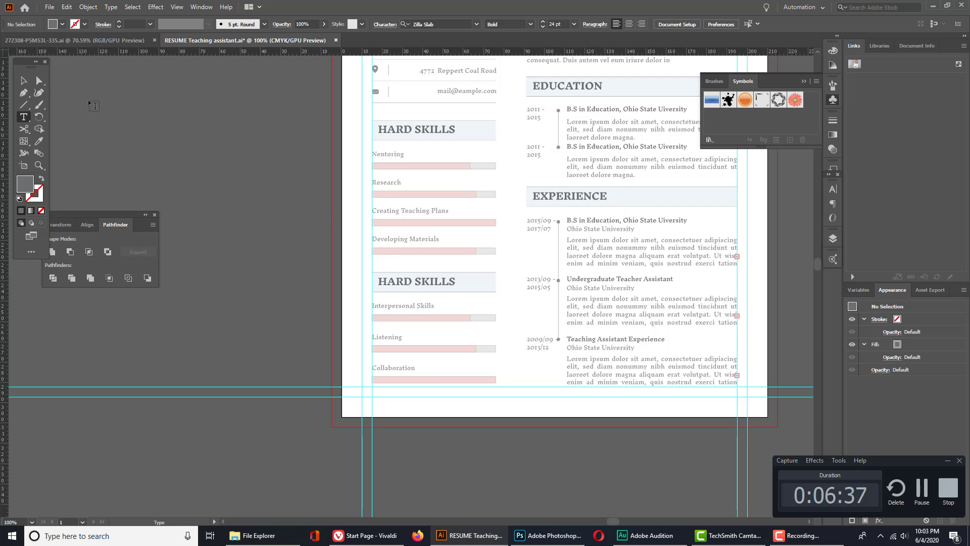
- Move the TEACHING ASSISTANT subtitle up so it sits closely beneath the name heading
key(v)
scroll(404, 288, up, 8)
scroll(340, 243, left, 3)
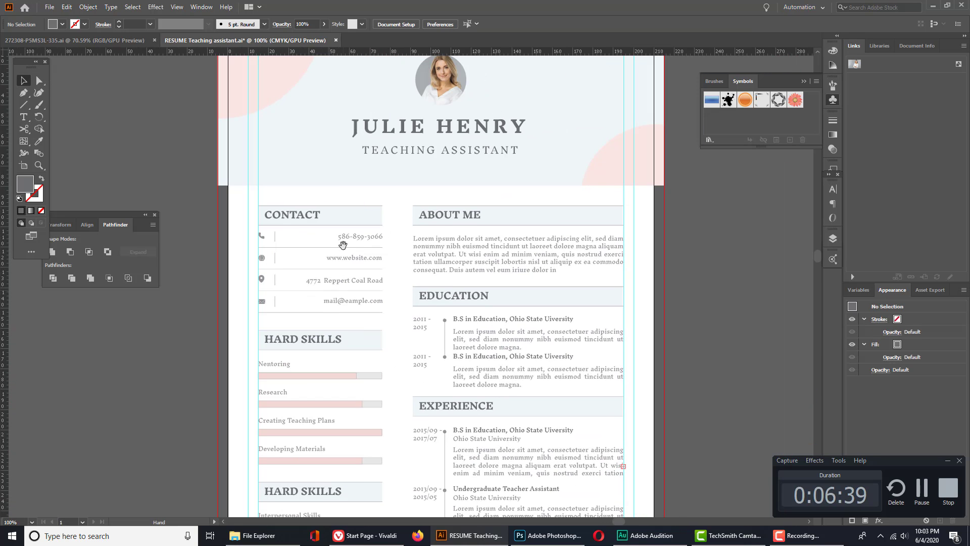
drag(312, 211, 396, 231)
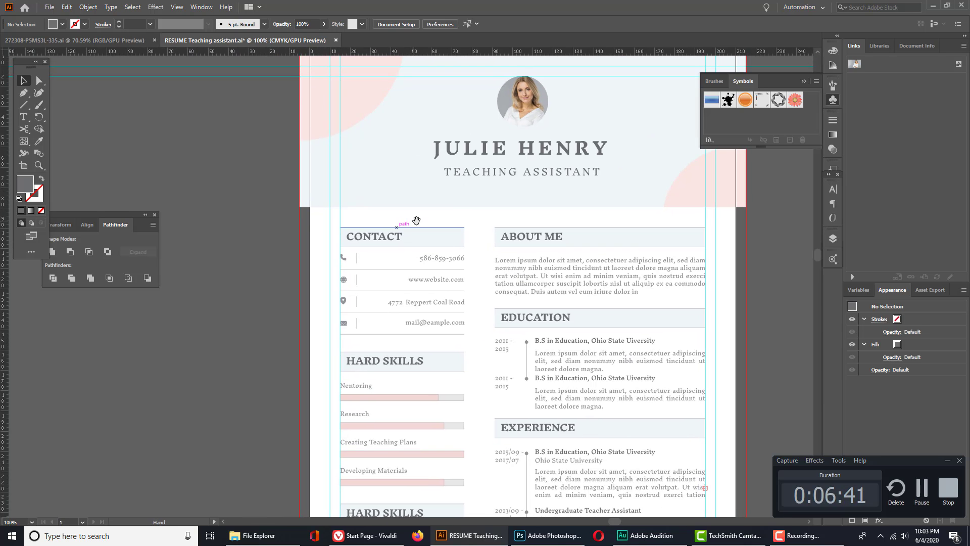
click(485, 152)
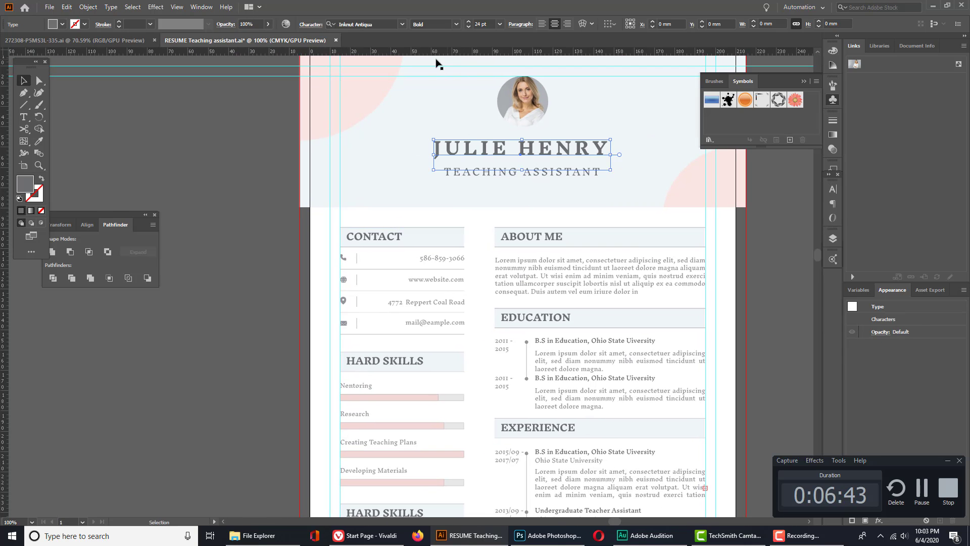
drag(504, 178, 504, 168)
drag(607, 208, 595, 239)
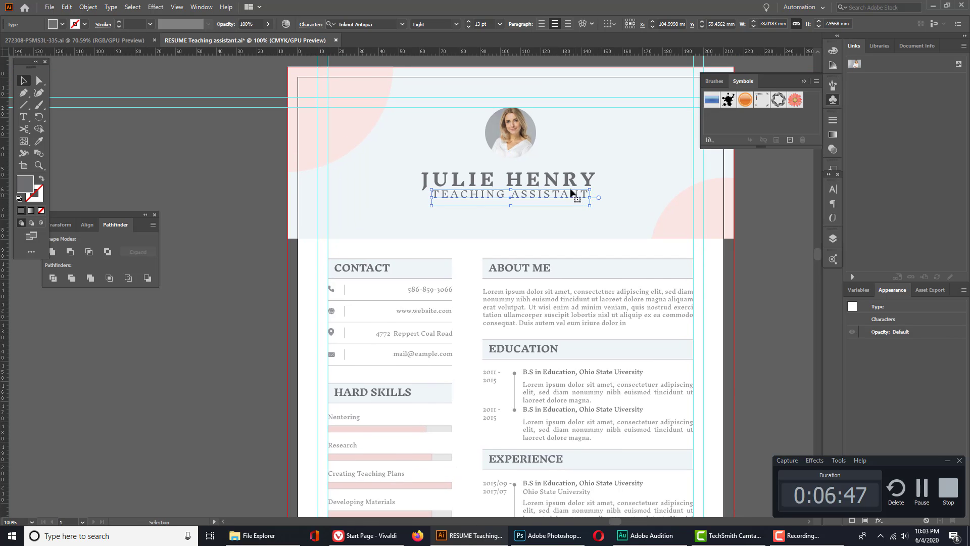
- Align the name heading and the TEACHING ASSISTANT subtitle on their horizontal centers and deselect them
shift+click(565, 177)
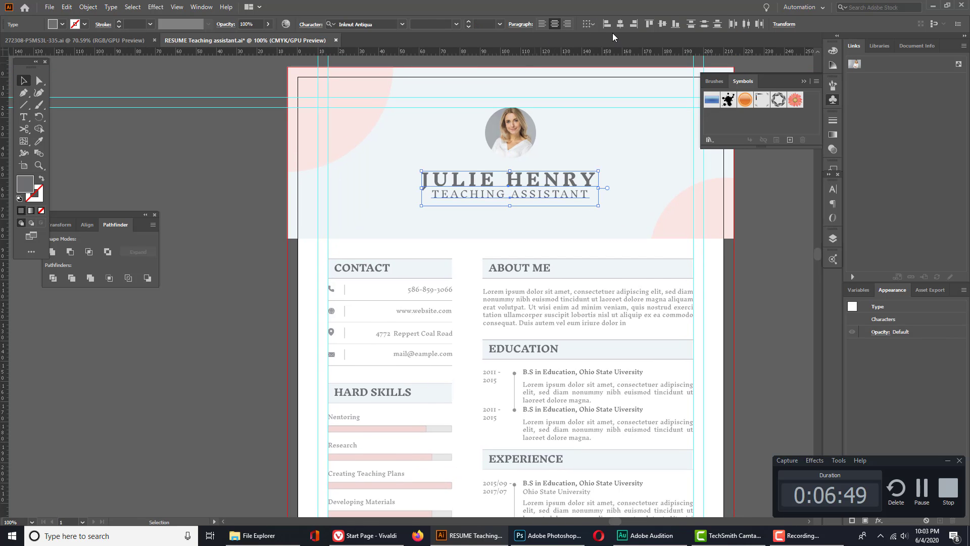
click(620, 24)
drag(667, 285, 610, 263)
click(692, 287)
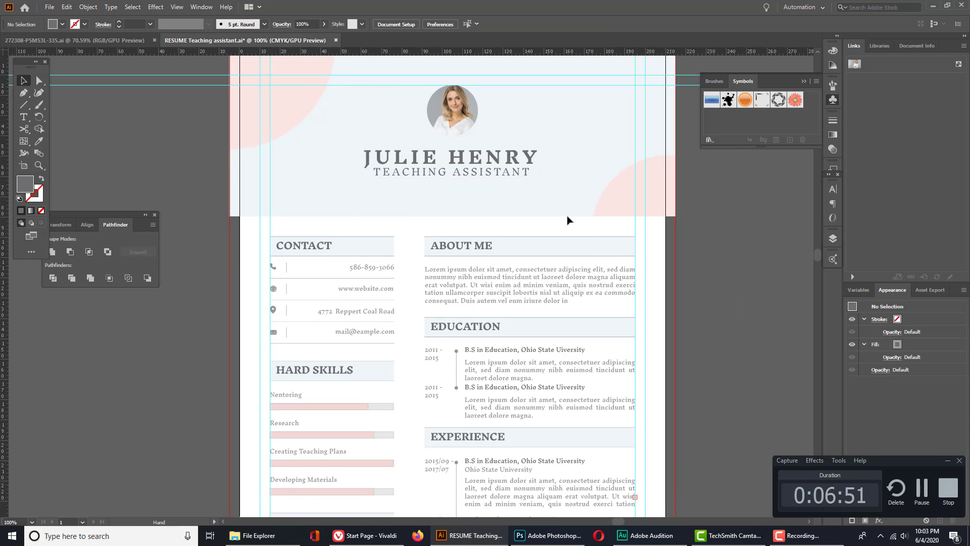
- Try the TEACHING ASSISTANT subtitle in sentence case and undo the case change
drag(453, 194, 554, 195)
click(548, 181)
click(111, 6)
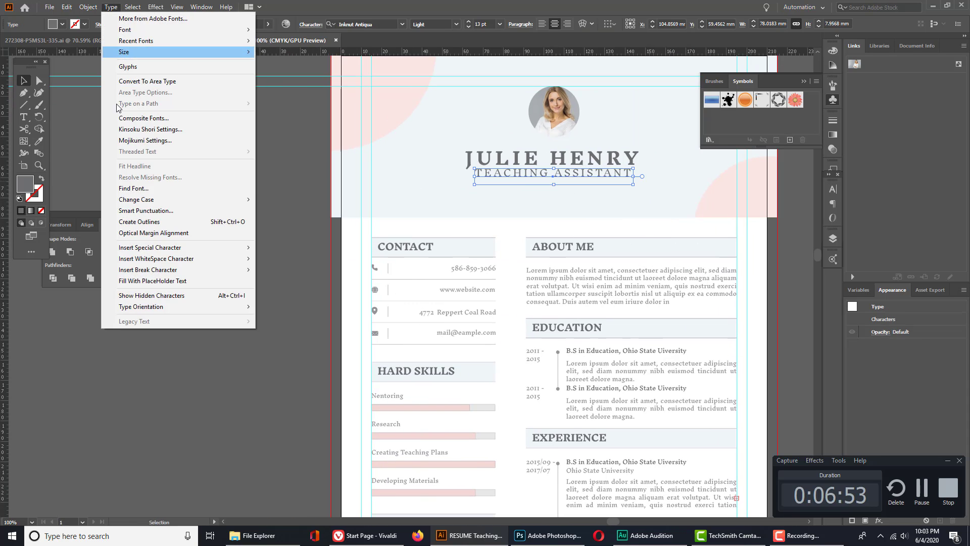
mouse_move(151, 199)
click(288, 234)
click(314, 211)
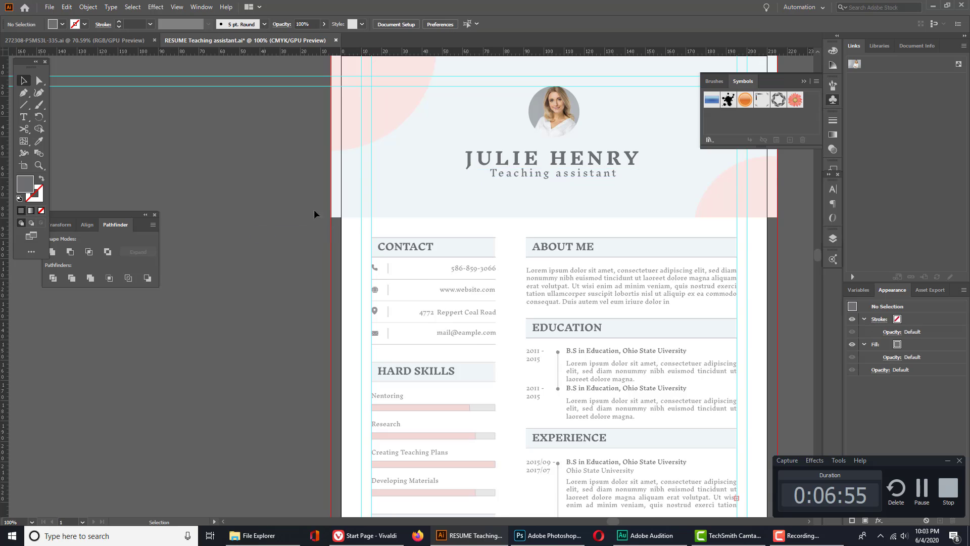
scroll(427, 231, up, 1)
key(ctrl+z)
- Move the name heading up slightly toward the photo to widen the gap above the subtitle
drag(514, 191, 515, 188)
click(570, 154)
click(510, 214)
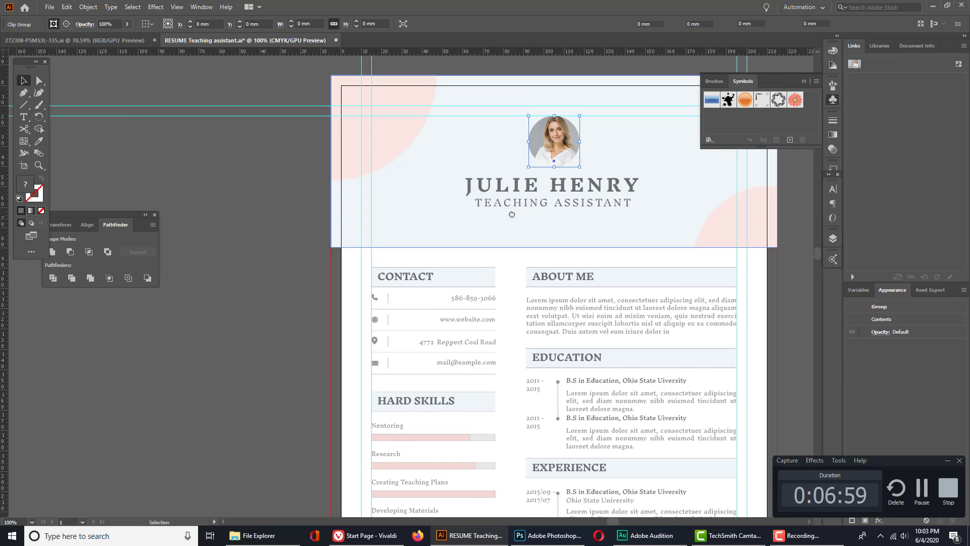
- Try extending the first Experience description's text frame downward by one line and undo the resize
drag(400, 366, 360, 170)
scroll(547, 351, up, 1)
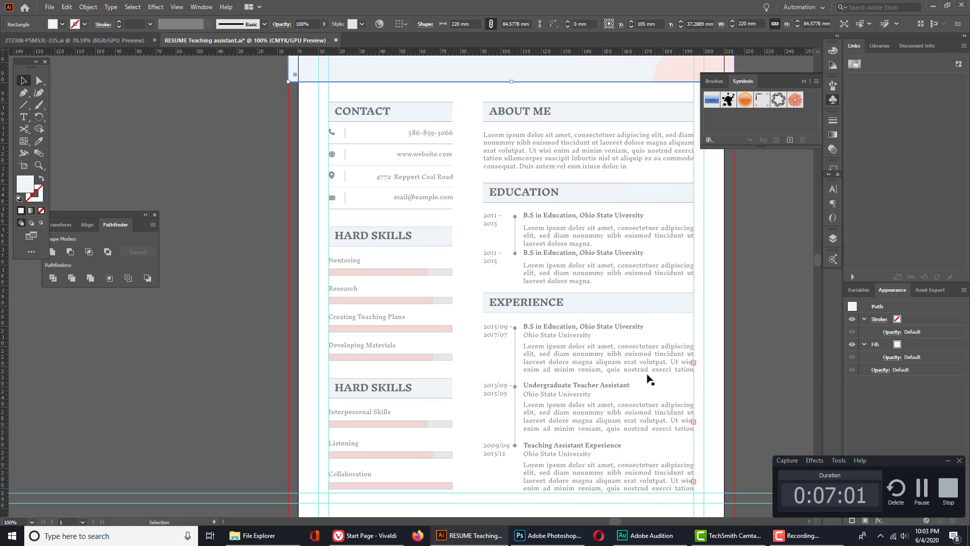
click(608, 366)
drag(609, 375, 608, 380)
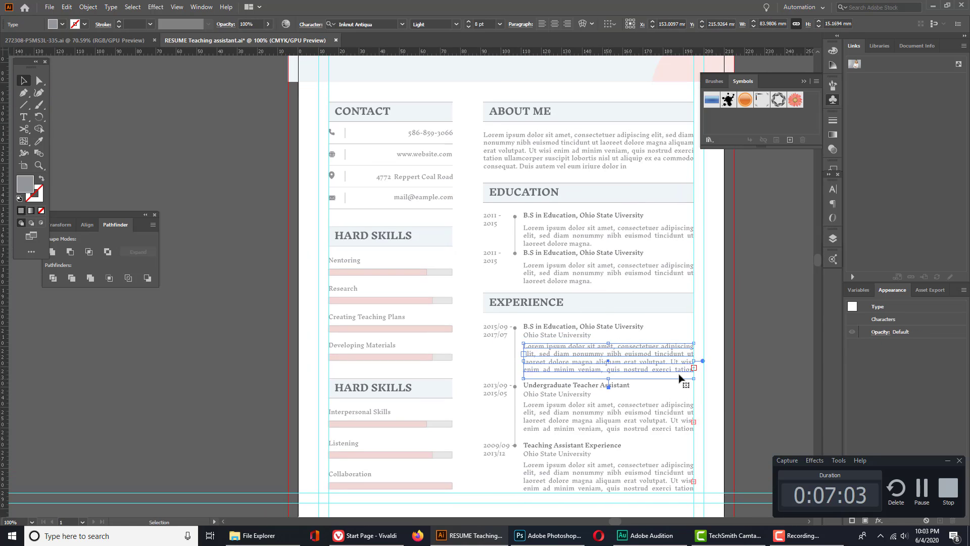
key(ctrl+z)
- Shorten the first Education description to two lines, ending it with "nonummy nibh euismod."
drag(638, 177, 613, 276)
double_click(581, 338)
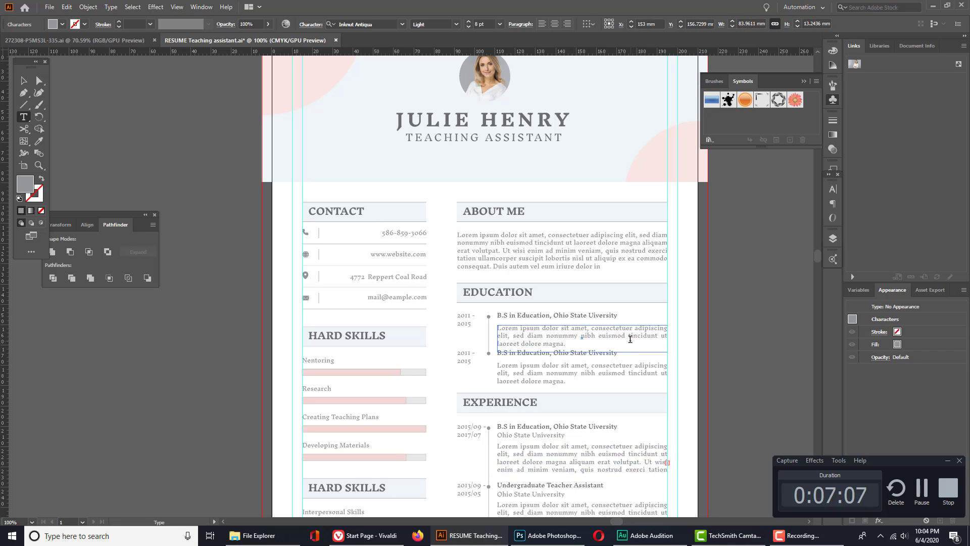
drag(630, 339, 626, 335)
text(.)
- Copy the shortened first Education description over the whole text of the second Education description
key(ctrl+a)
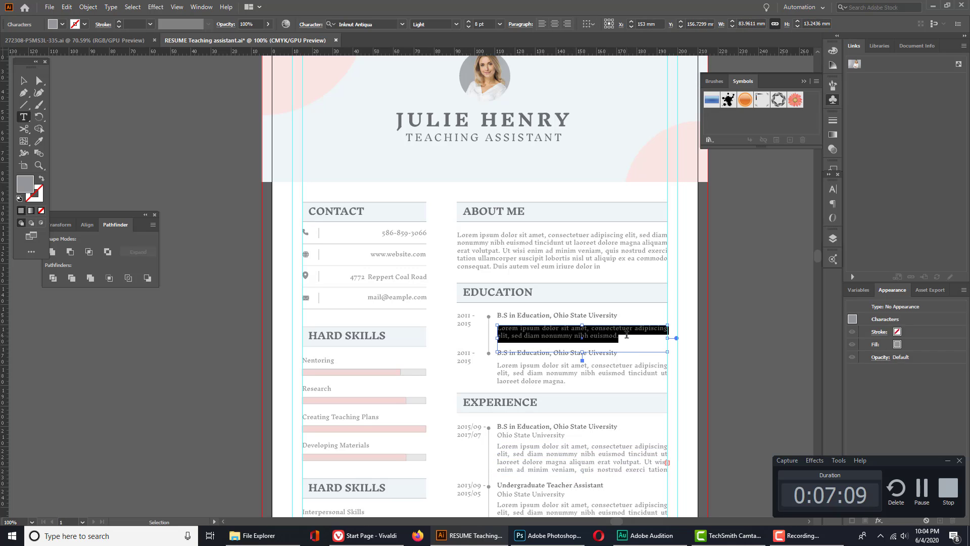
click(589, 372)
key(ctrl+a)
key(ctrl+v)
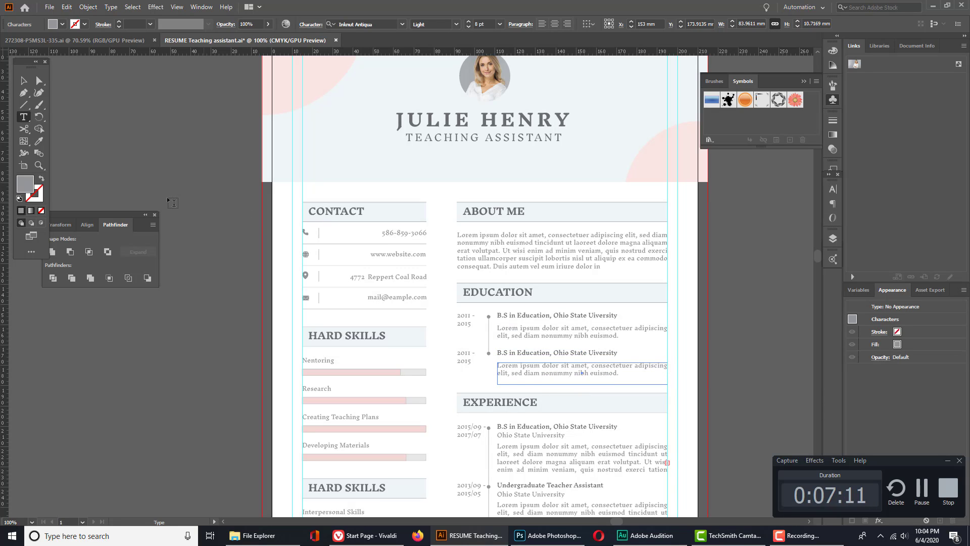
key(Escape)
- Try to delete the shaded bar behind the Education heading and undo the deletion
drag(581, 312, 577, 257)
click(688, 314)
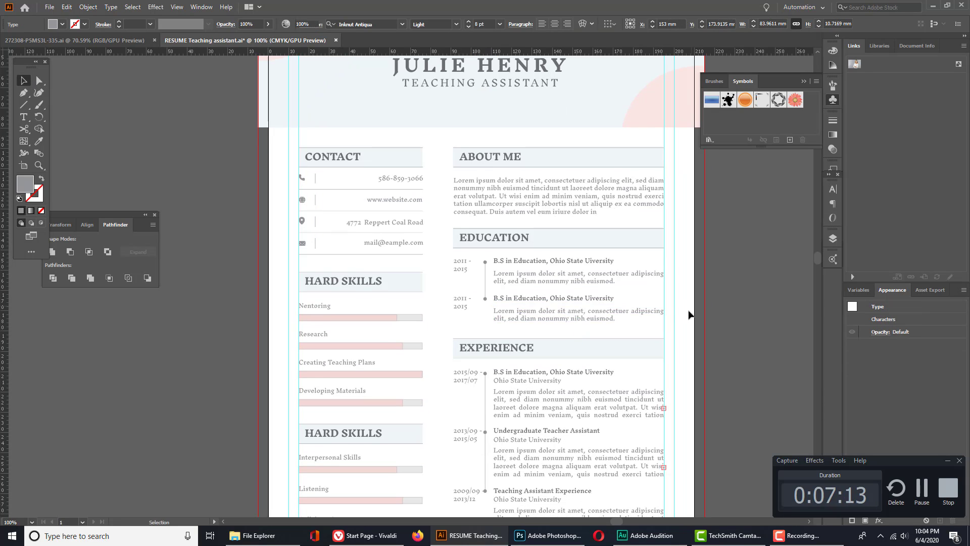
drag(638, 319, 635, 288)
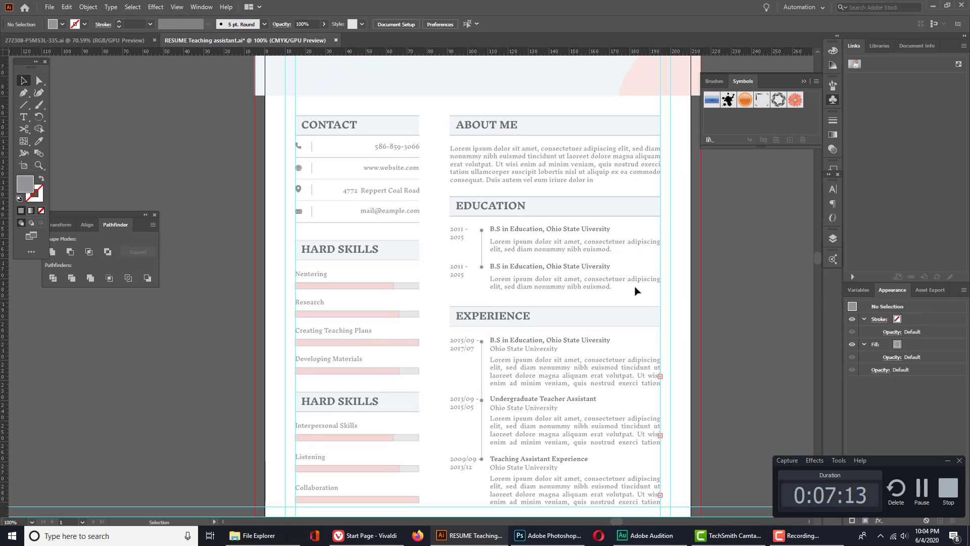
click(578, 205)
click(583, 219)
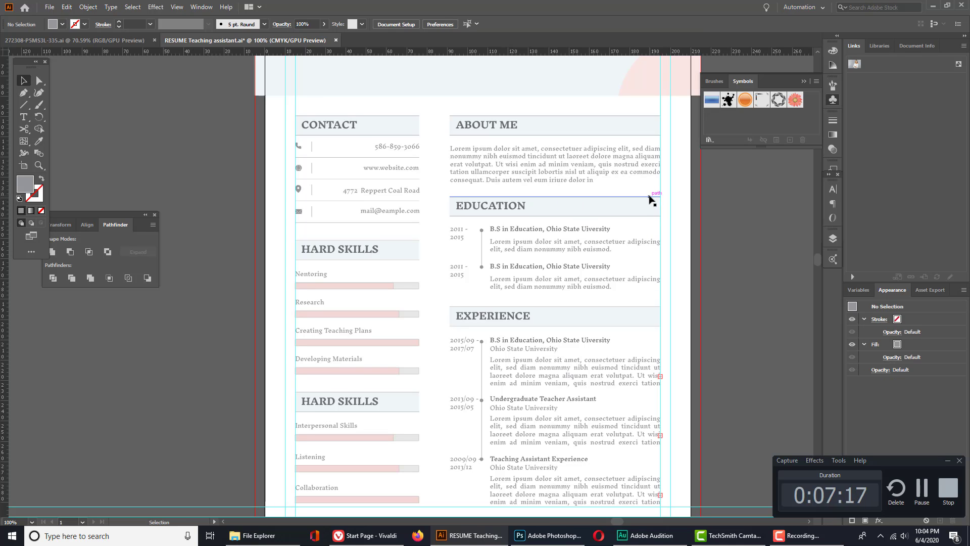
click(649, 197)
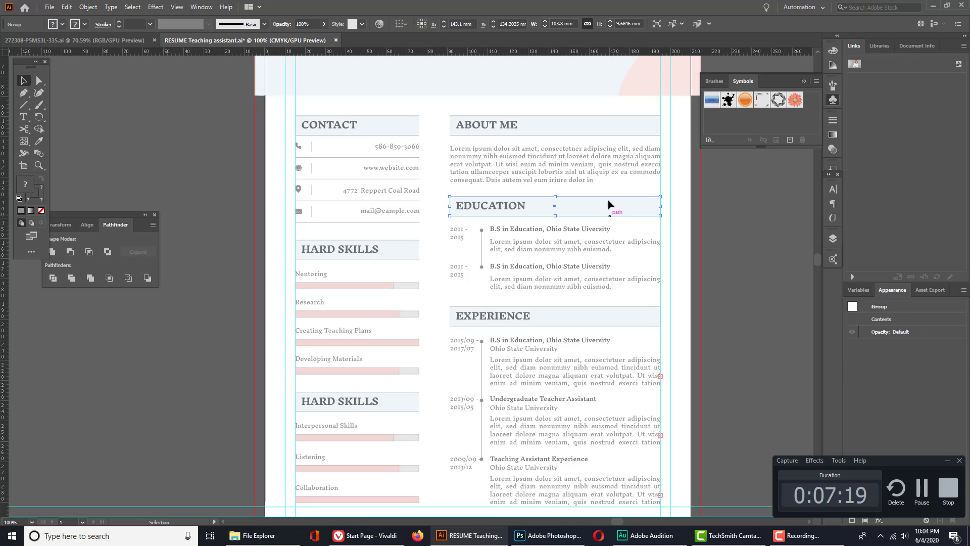
key(a)
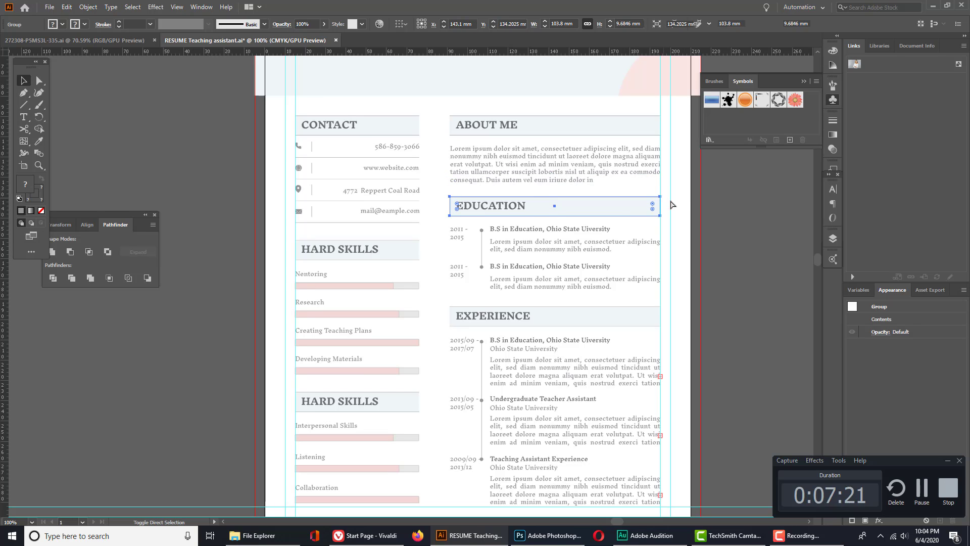
ctrl+click(671, 204)
ctrl+click(641, 213)
key(Delete)
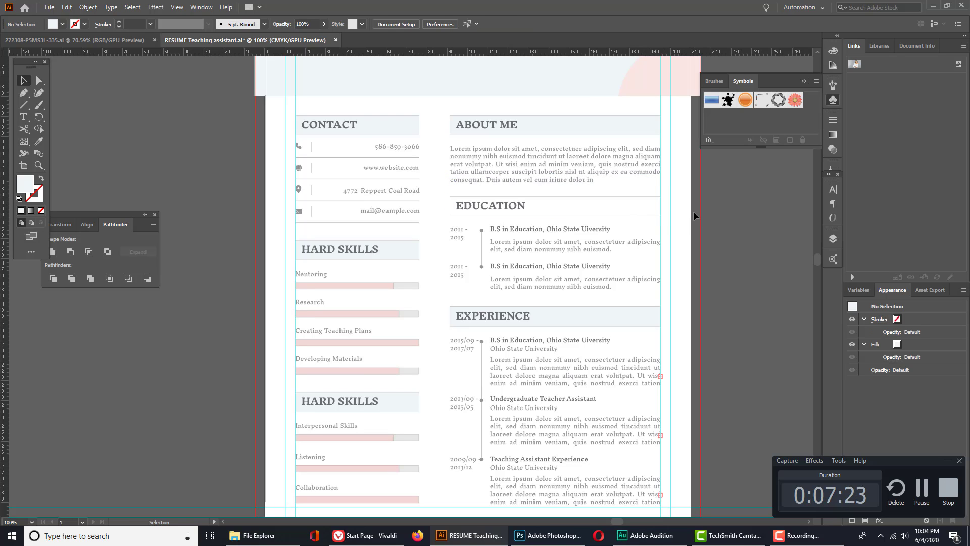
key(ctrl+z)
- Delete the thin border lines above and below the Education heading's shaded bar
drag(702, 195, 631, 218)
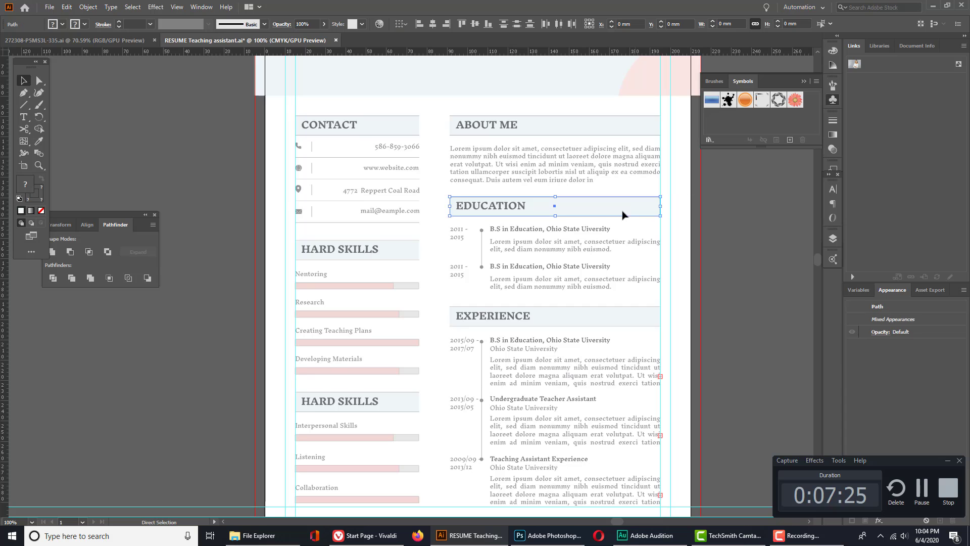
click(681, 221)
scroll(679, 219, up, 2)
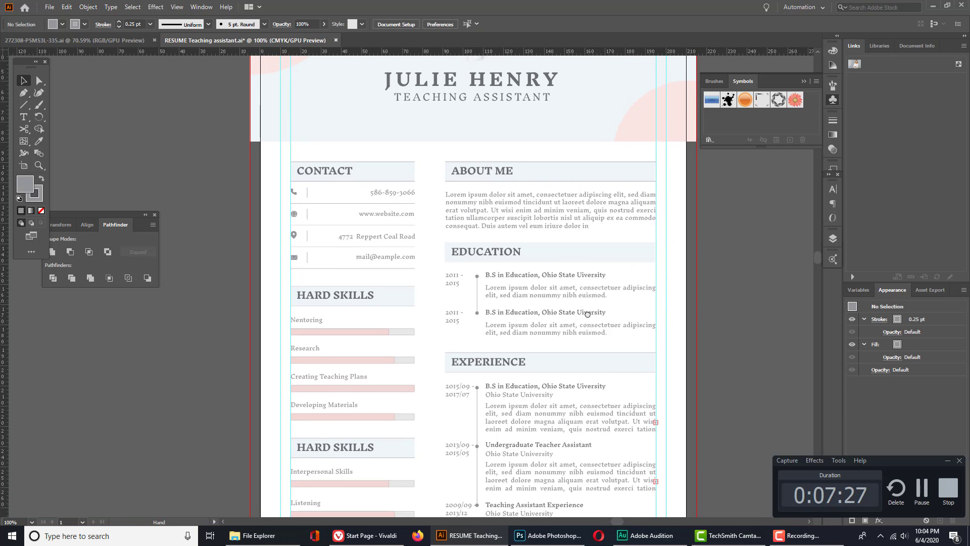
- Delete the visible text from "Ut wisi" through "nostrud exerci tation" in the first Experience description
scroll(568, 315, right, 2)
drag(577, 265, 670, 218)
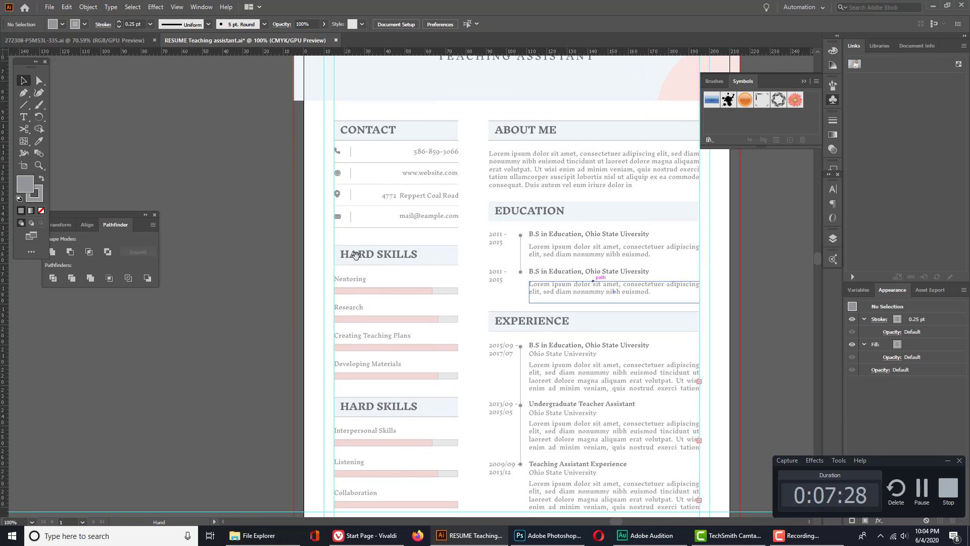
click(407, 291)
drag(641, 396, 587, 335)
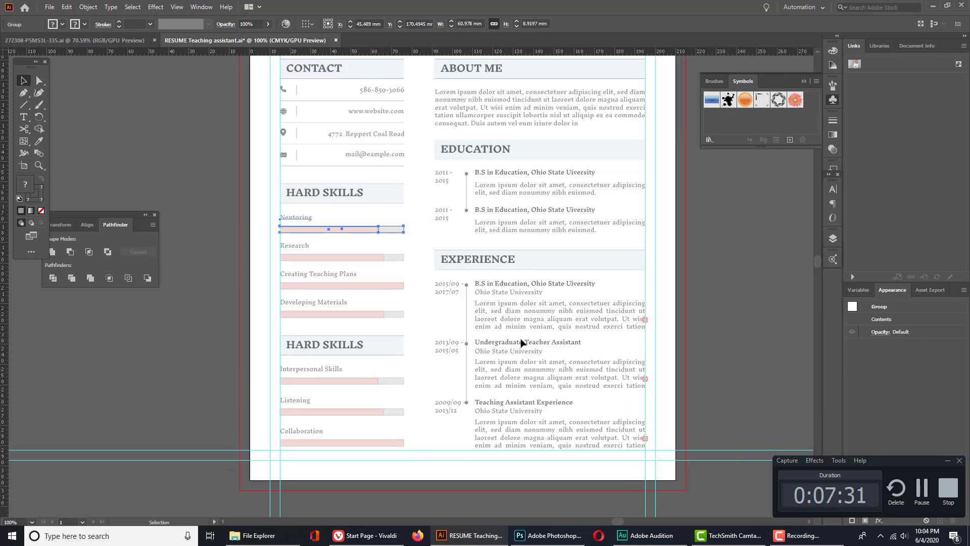
drag(649, 362, 649, 353)
drag(548, 249, 538, 302)
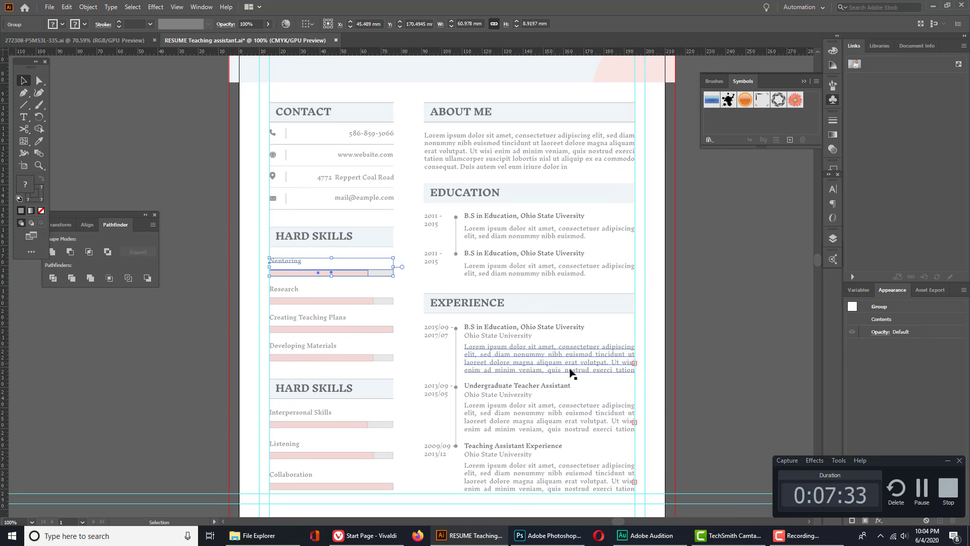
double_click(591, 373)
drag(649, 377, 654, 383)
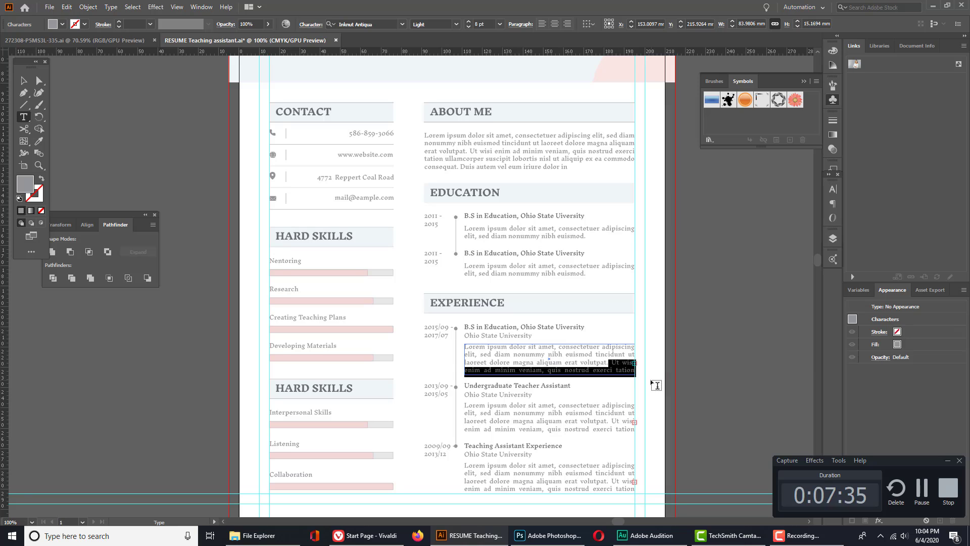
key(BackSpace)
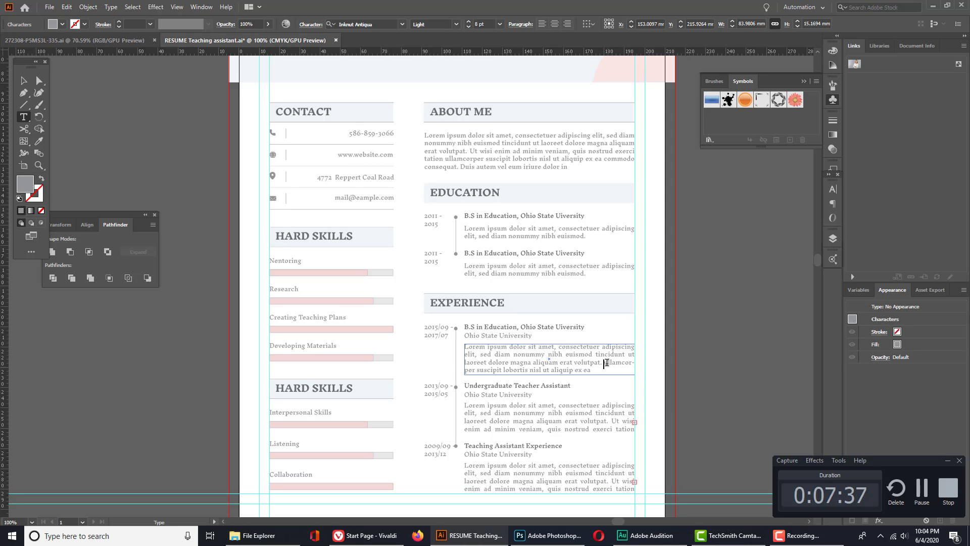
key(BackSpace)
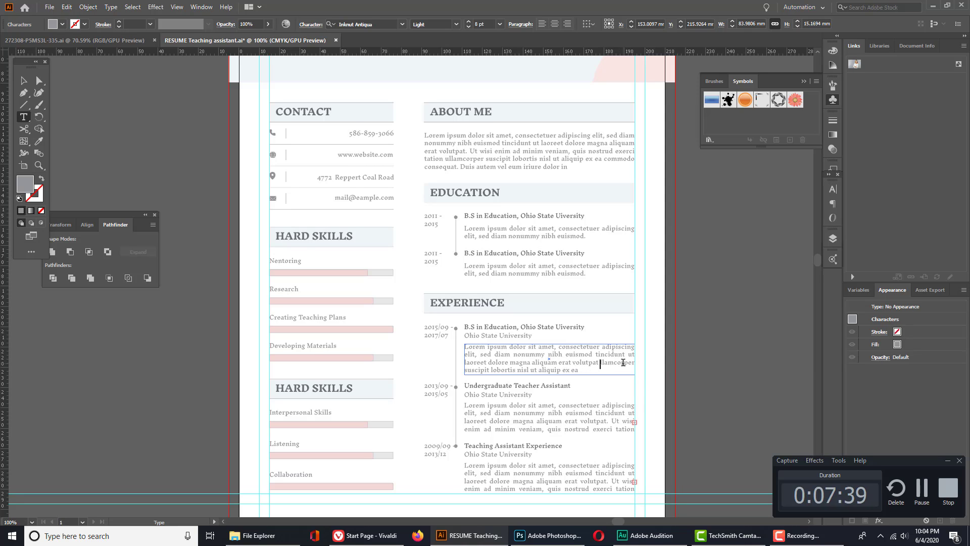
text(u)
- Remove the leftover text after "volutpat" so the first Experience description ends with "aliquam erat volutpat."
key(ctrl+a)
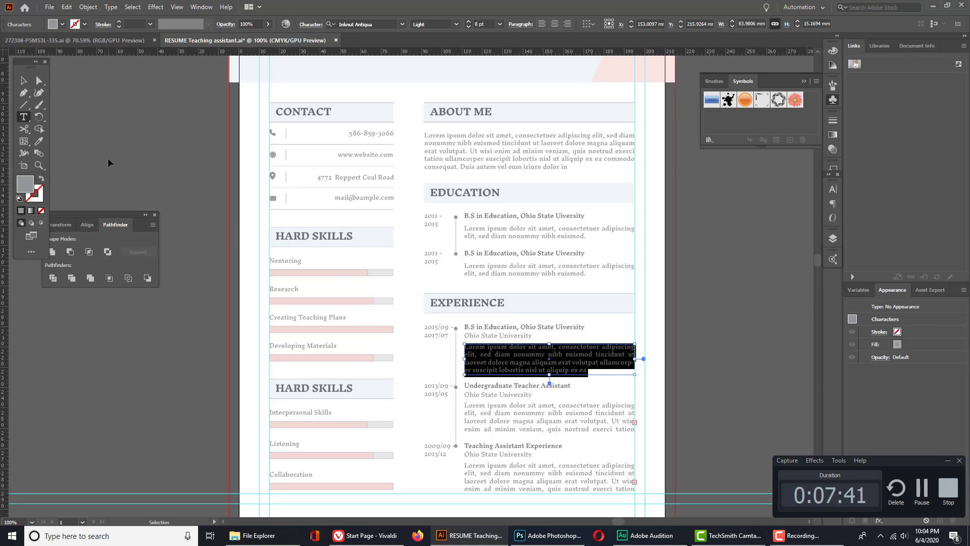
click(597, 370)
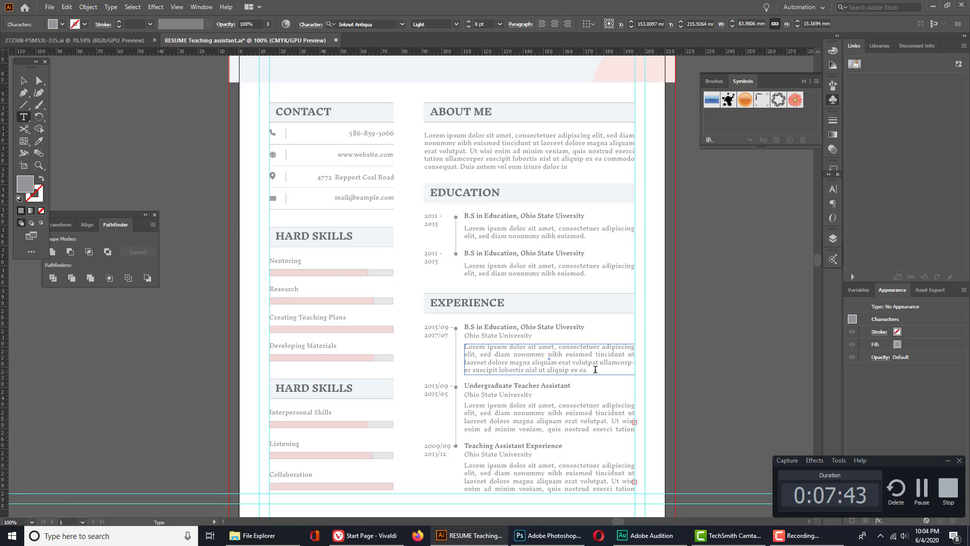
drag(595, 369, 598, 363)
key(BackSpace)
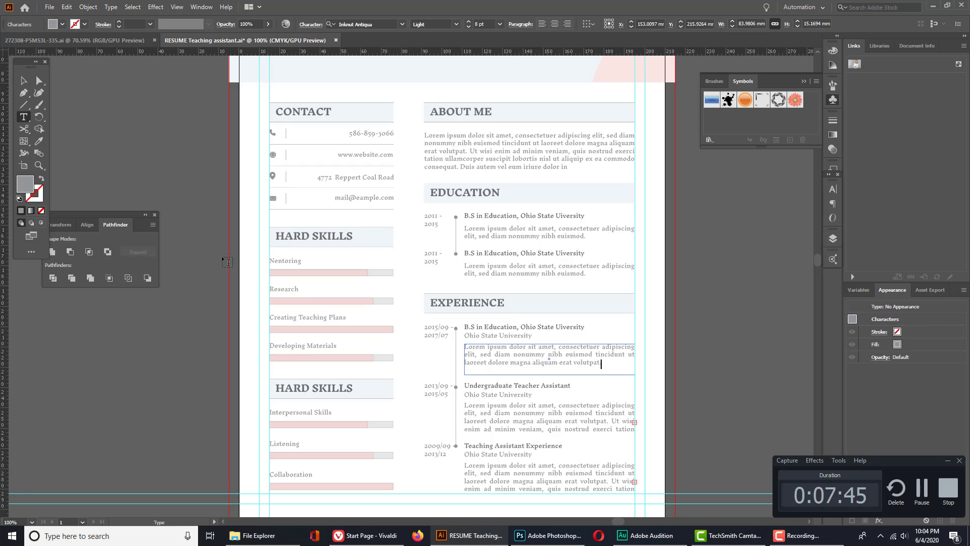
click(24, 81)
click(677, 361)
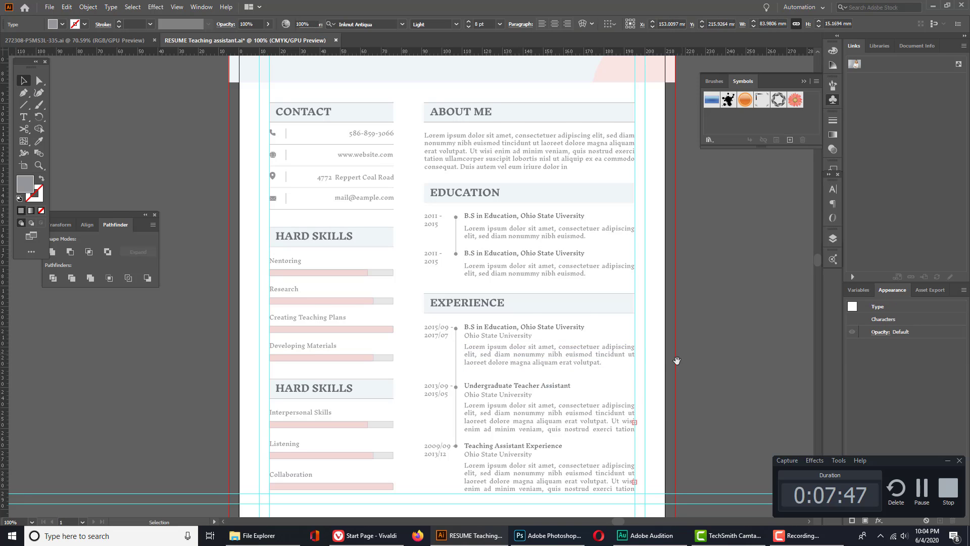
- Nudge the first Experience description down slightly from its "Ohio State University" line
scroll(659, 249, down, 5)
click(523, 240)
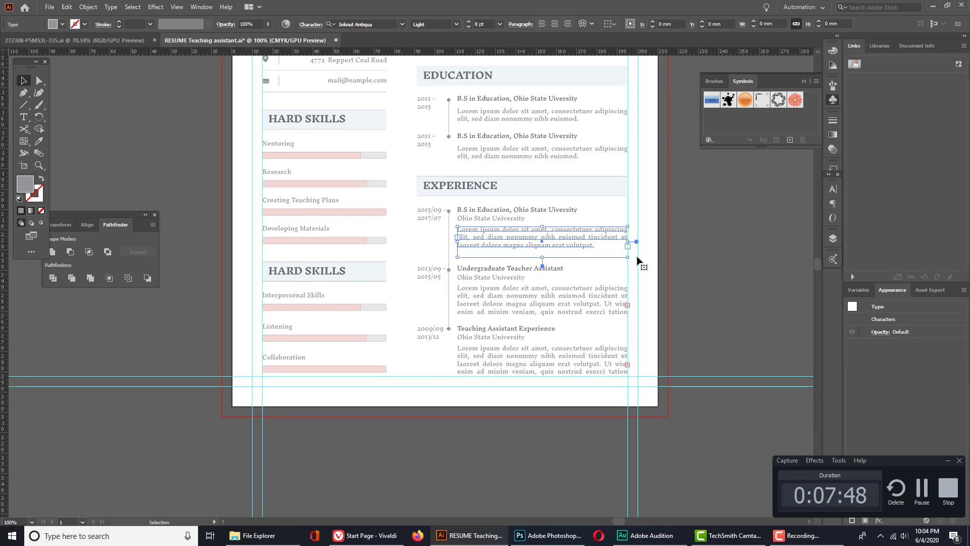
click(723, 278)
click(566, 245)
click(707, 276)
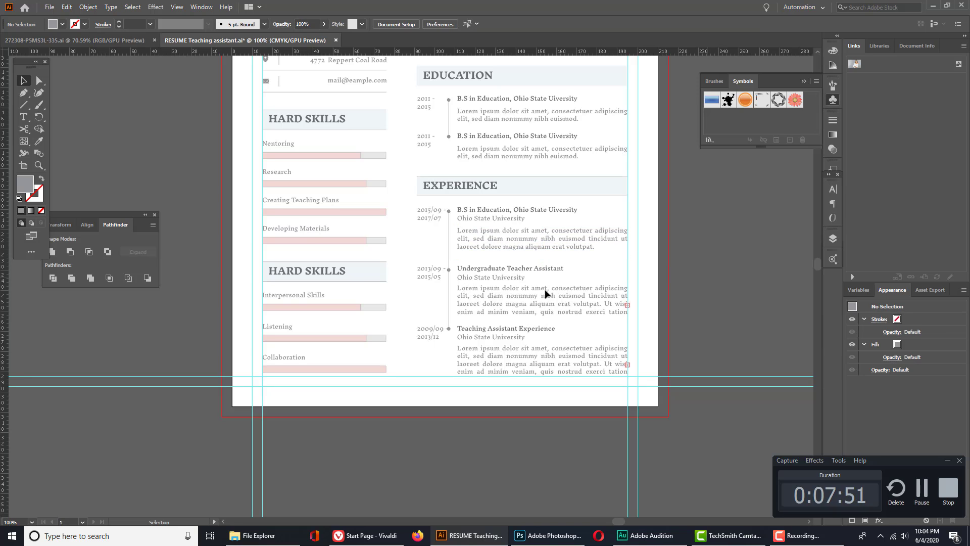
- Copy the shortened first Experience description over the whole text of the second Experience description
double_click(549, 243)
key(ctrl+a)
key(ctrl+c)
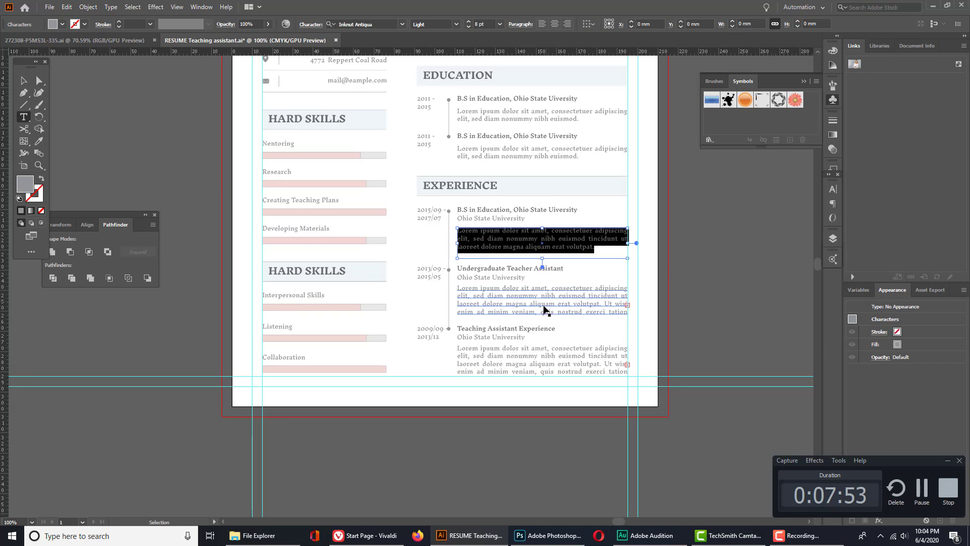
click(543, 305)
key(ctrl+a)
key(ctrl+v)
- Paste the same shortened text over the whole description of the Teaching Assistant Experience entry
click(546, 368)
key(ctrl+a)
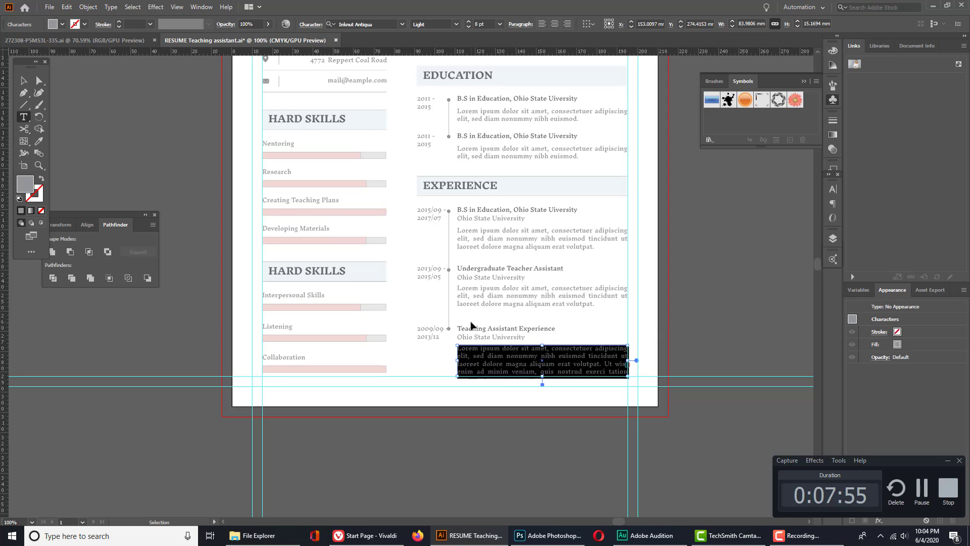
key(ctrl+v)
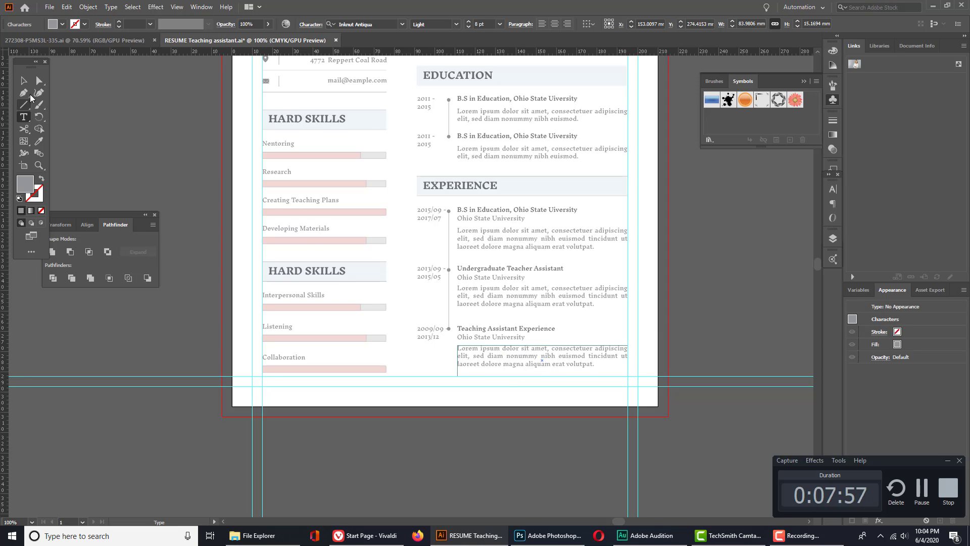
click(24, 80)
click(651, 275)
- Try moving the shaded bar behind the About Me heading upward and undo the move
drag(659, 264, 654, 315)
drag(604, 280, 605, 325)
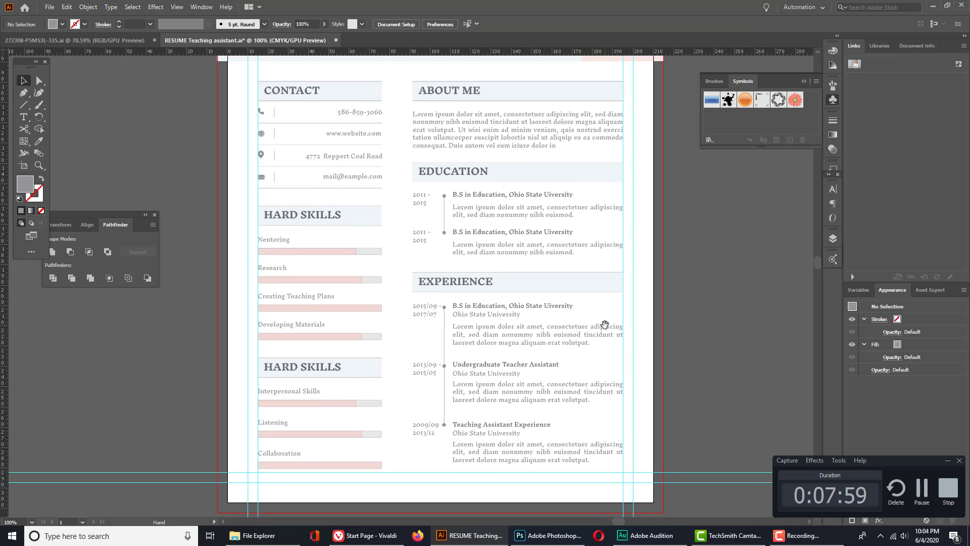
drag(455, 306, 487, 345)
drag(630, 359, 625, 313)
drag(453, 162, 508, 316)
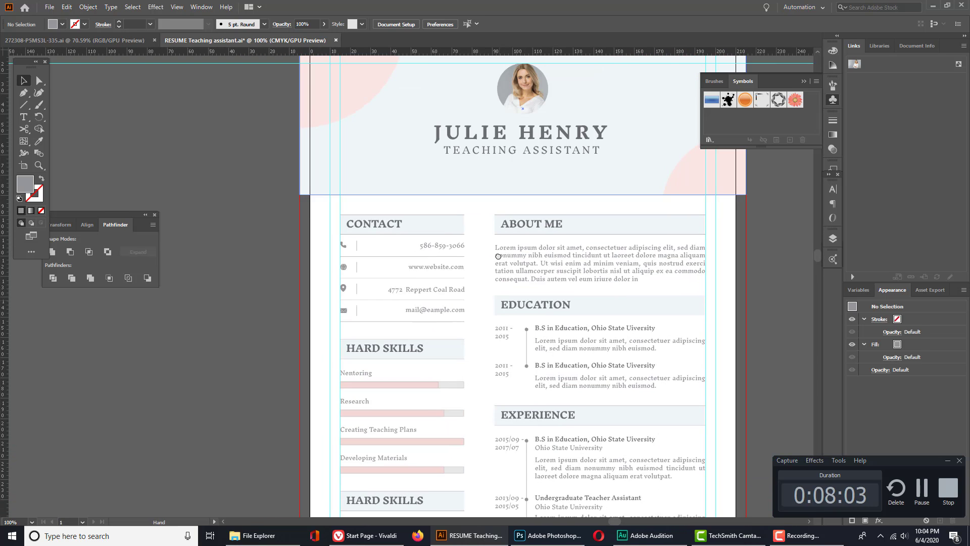
drag(498, 256, 496, 214)
drag(612, 197, 669, 165)
click(766, 198)
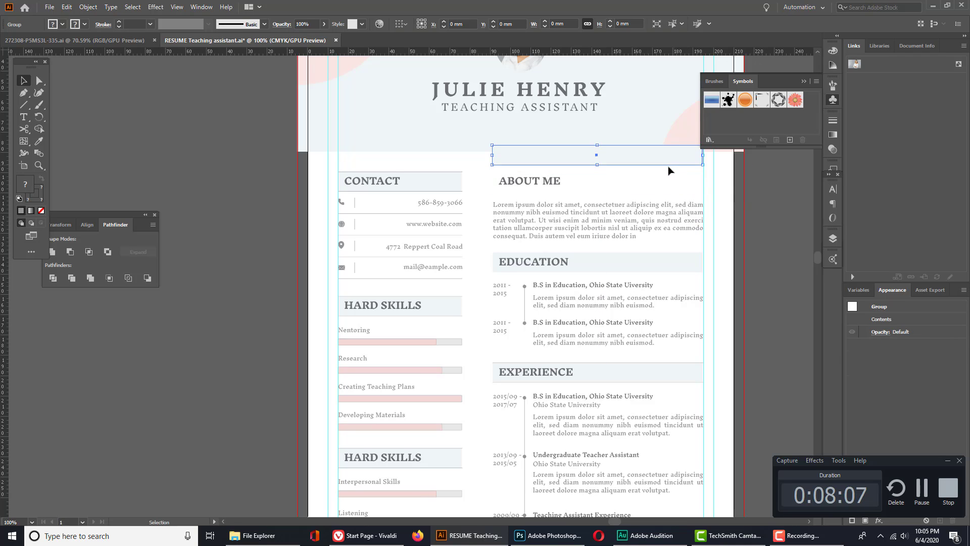
key(ctrl+z)
click(742, 195)
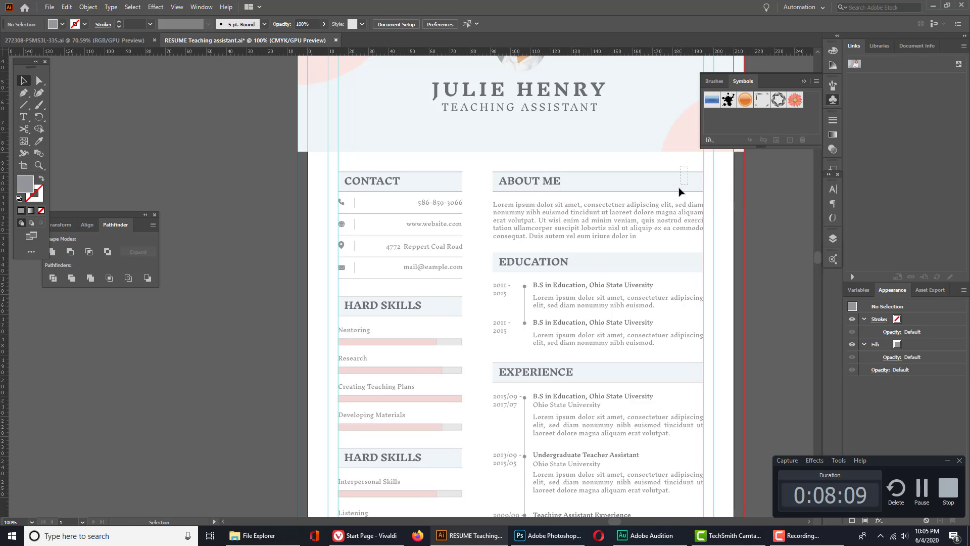
- Try deleting the shaded bar behind the About Me heading and undo the deletion
click(647, 191)
key(Delete)
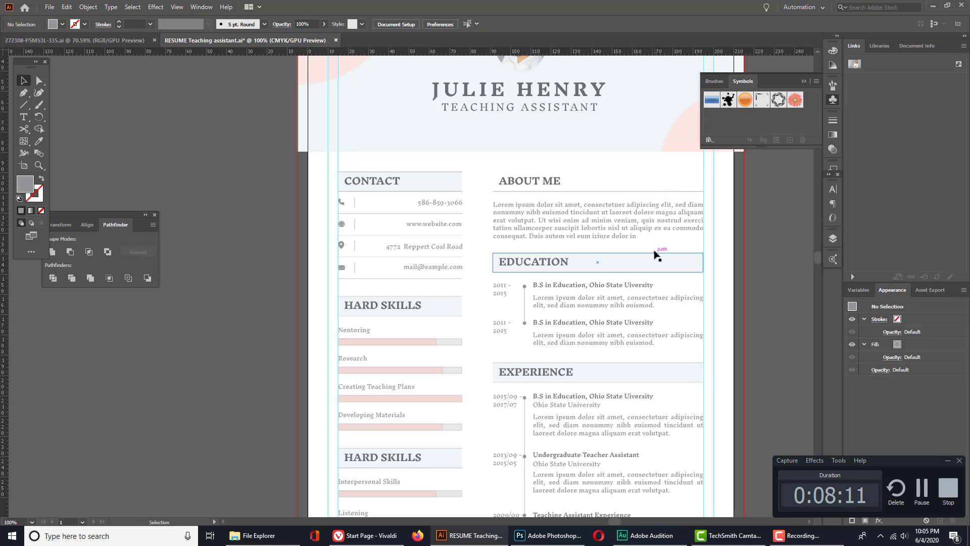
key(ctrl+z)
- Delete the thin border lines above and below the About Me heading's shaded bar
click(618, 168)
click(619, 173)
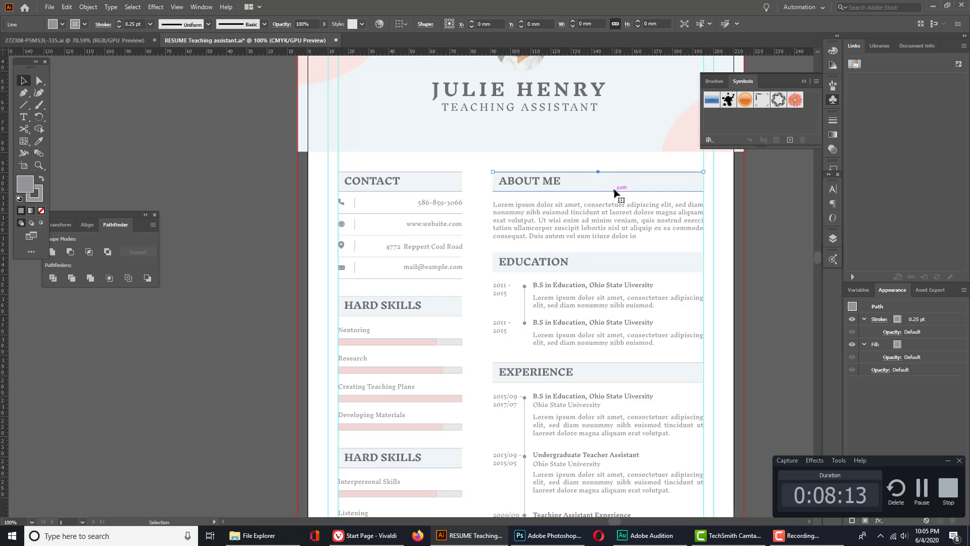
click(710, 216)
- Shorten the About Me and Education shaded bars together from their left ends to about 82 mm wide
drag(710, 217, 584, 274)
click(533, 186)
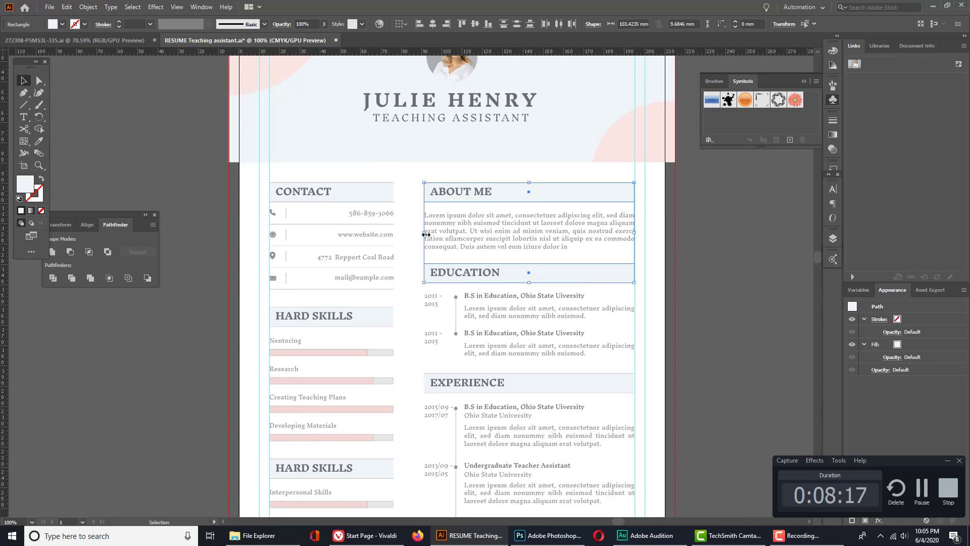
drag(427, 235, 467, 229)
click(703, 283)
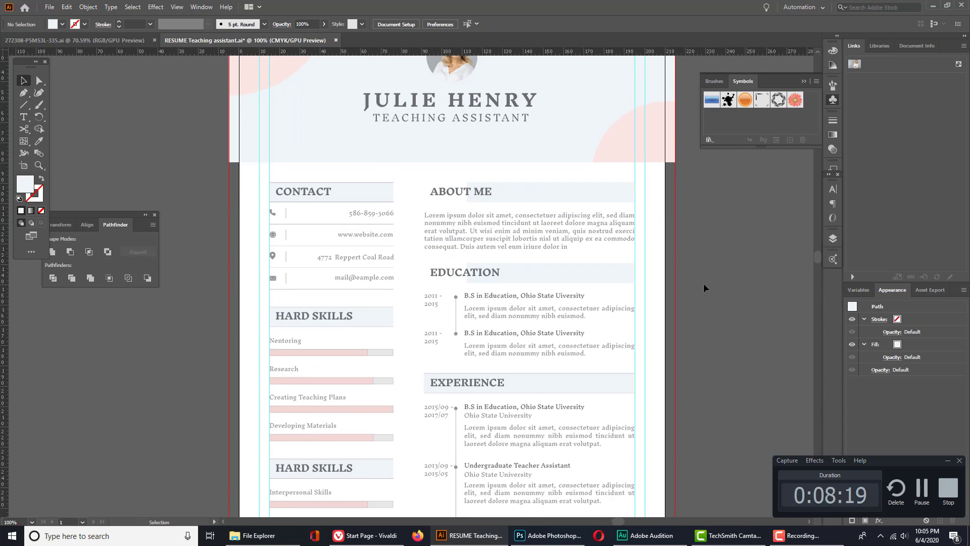
- Shorten both shaded bars from their right ends so they end just past the About Me and Education headings
drag(682, 277, 677, 252)
click(615, 238)
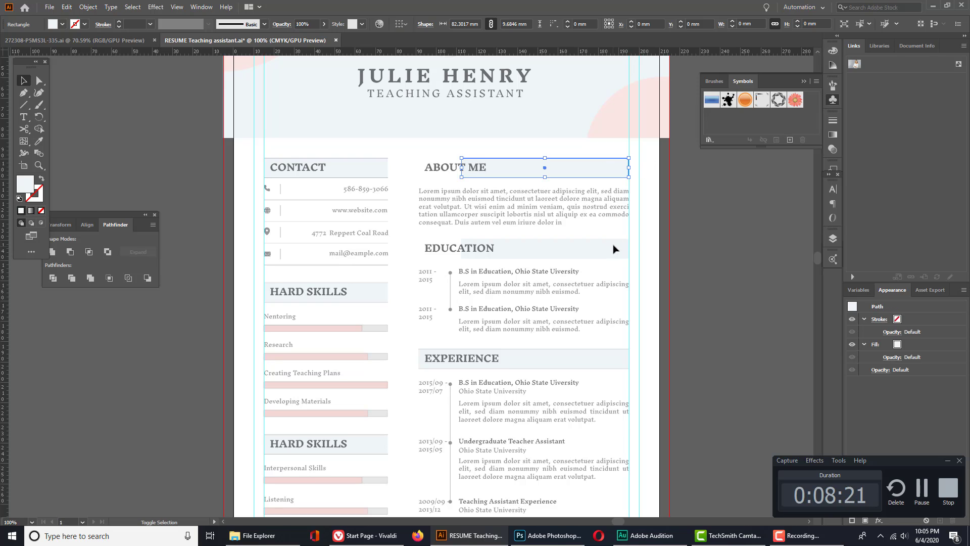
drag(627, 210, 501, 208)
click(669, 233)
- Replace the Experience heading's bordered bar with a copy of the short Education bar, placed behind the end of the word EXPERIENCE
drag(669, 143, 658, 274)
drag(639, 330, 659, 252)
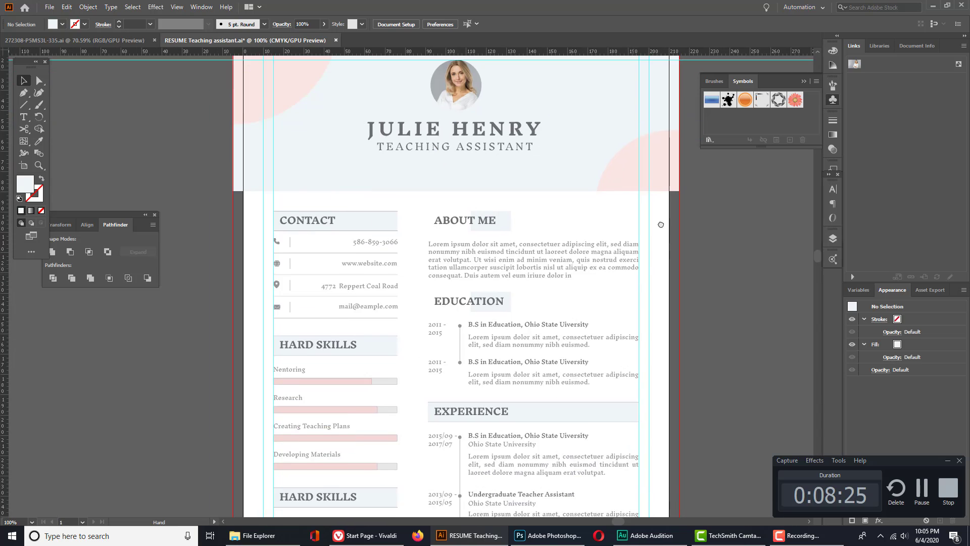
drag(586, 320, 634, 208)
click(579, 299)
drag(611, 292, 618, 308)
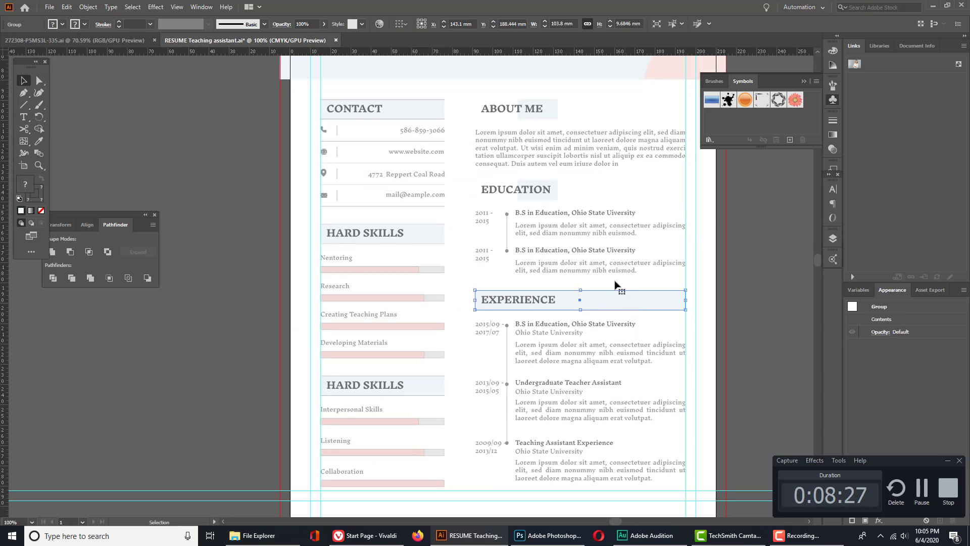
drag(560, 198, 564, 298)
click(561, 300)
click(658, 207)
drag(658, 208, 670, 107)
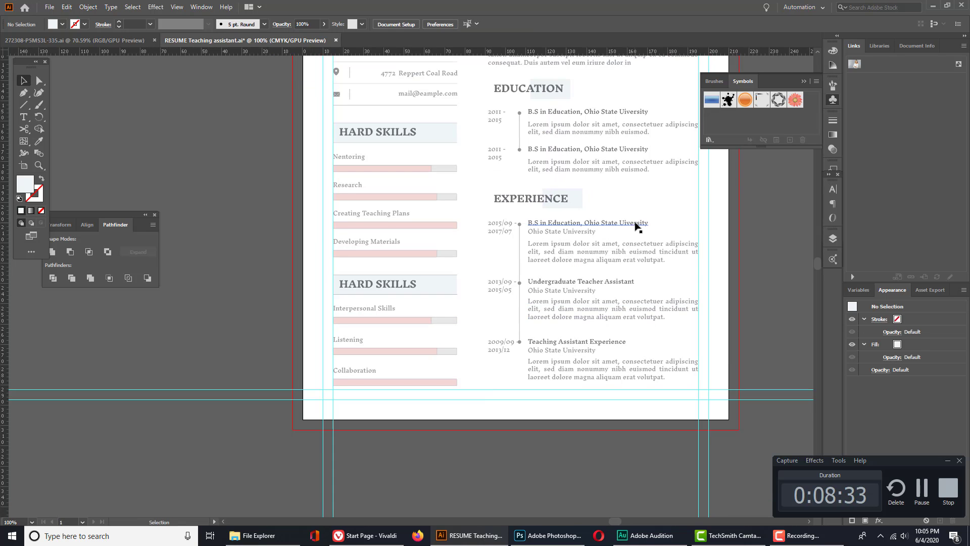
- Move the About Me, Education and Experience headings with their shaded bars left to line up with the body text's left edge
drag(602, 174, 602, 194)
scroll(602, 193, up, 3)
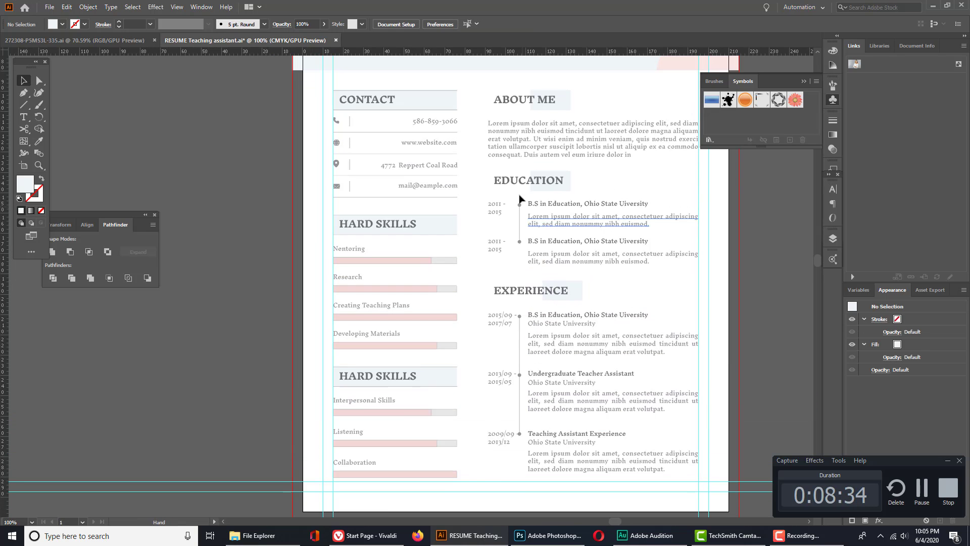
click(536, 107)
shift+click(564, 191)
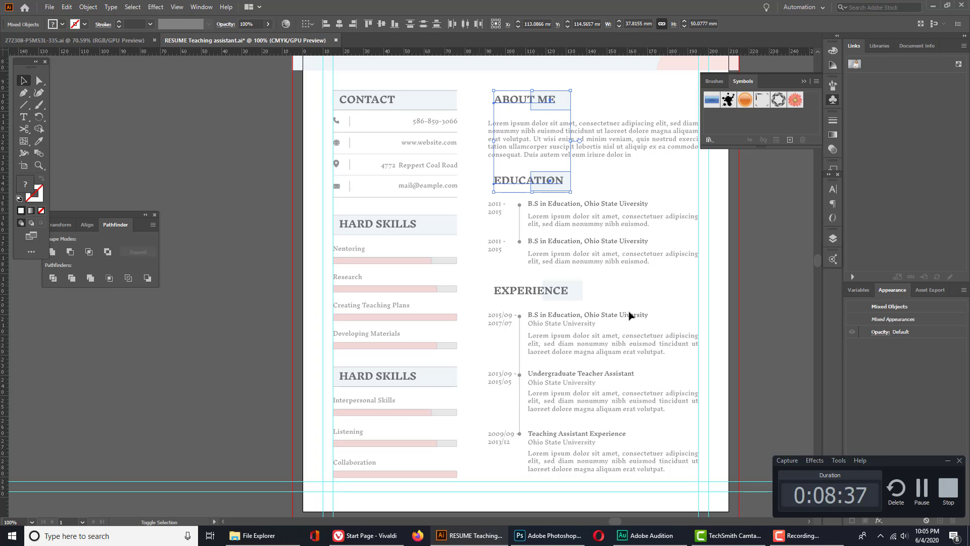
shift+click(572, 295)
drag(571, 297, 570, 300)
click(668, 281)
drag(642, 296, 510, 277)
- Nudge the About Me, Education and Experience headings and bars up together until About Me sits about level with the Contact heading
drag(465, 172, 593, 197)
drag(558, 111, 558, 112)
key(Up)
key(Up)
key(Up)
key(Up)
key(Up)
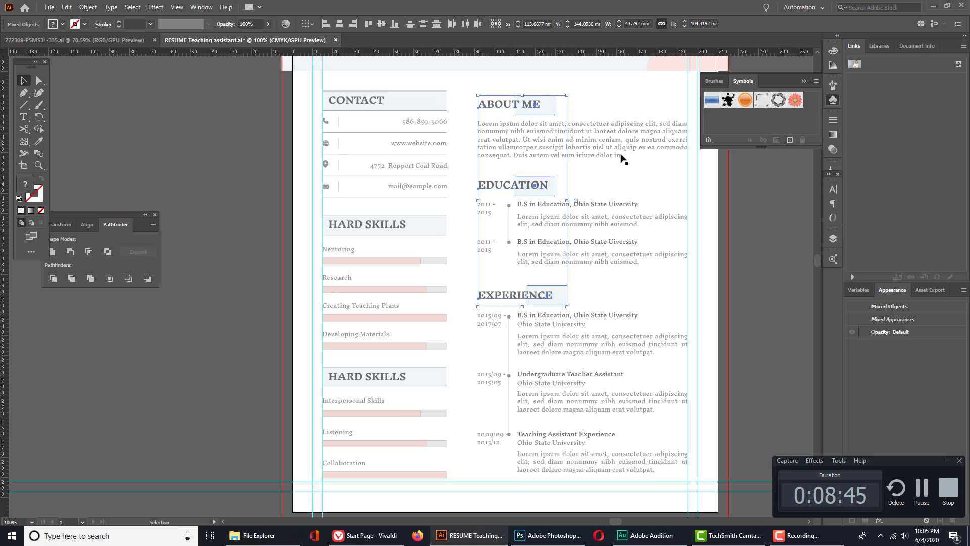
click(759, 235)
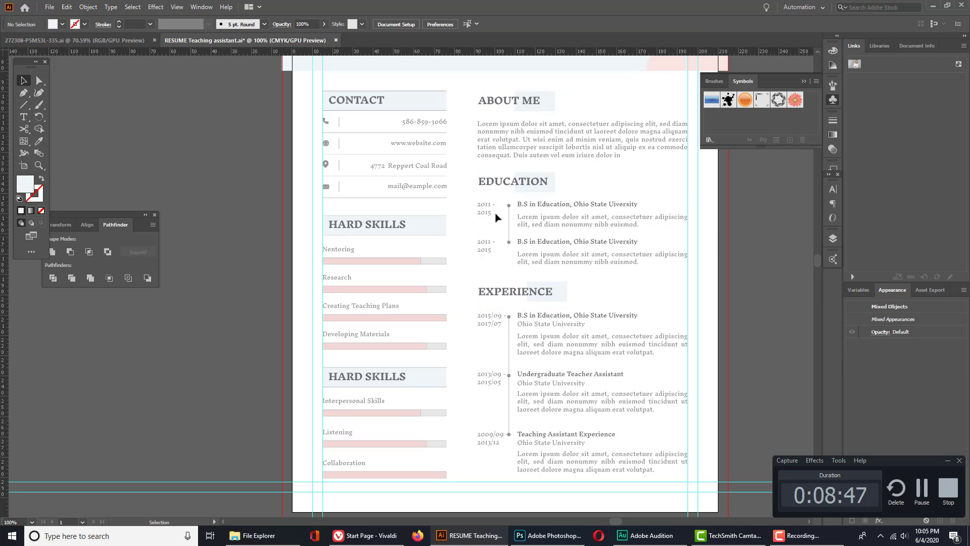
- Delete the bordered shaded bars behind the Contact heading and both Hard Skills headings
drag(444, 242, 444, 243)
key(Delete)
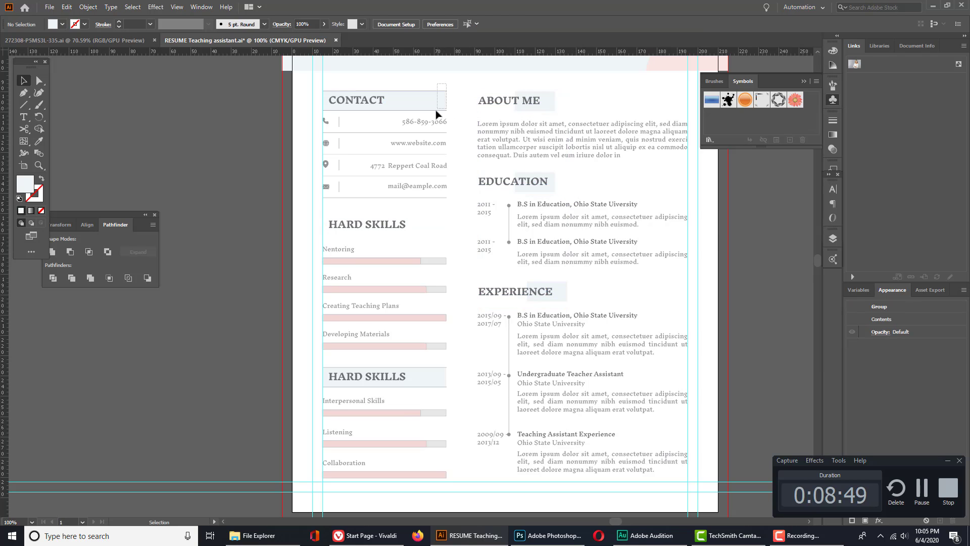
click(435, 109)
key(Delete)
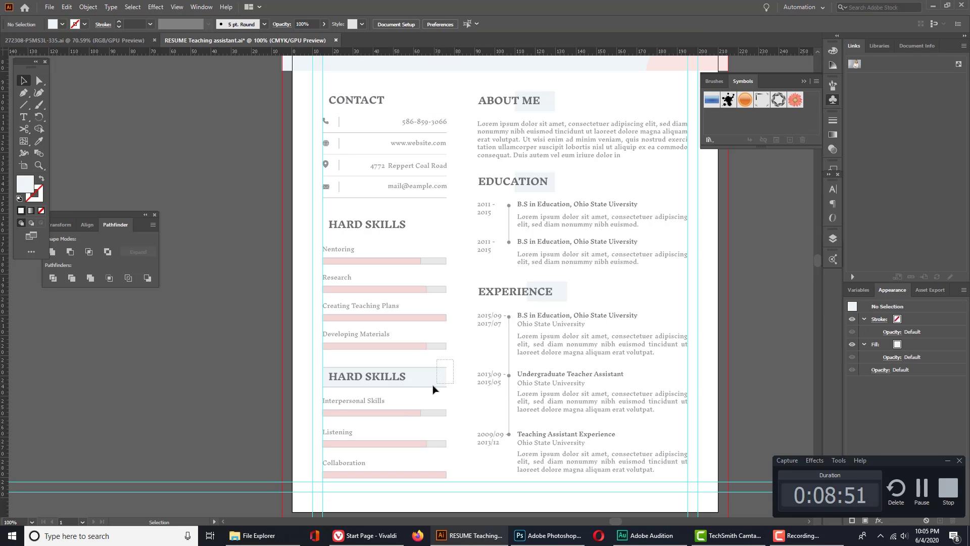
drag(432, 385, 432, 385)
key(Delete)
- Move the Contact and both Hard Skills headings left together to align with the column's left guide
click(372, 375)
shift+click(378, 228)
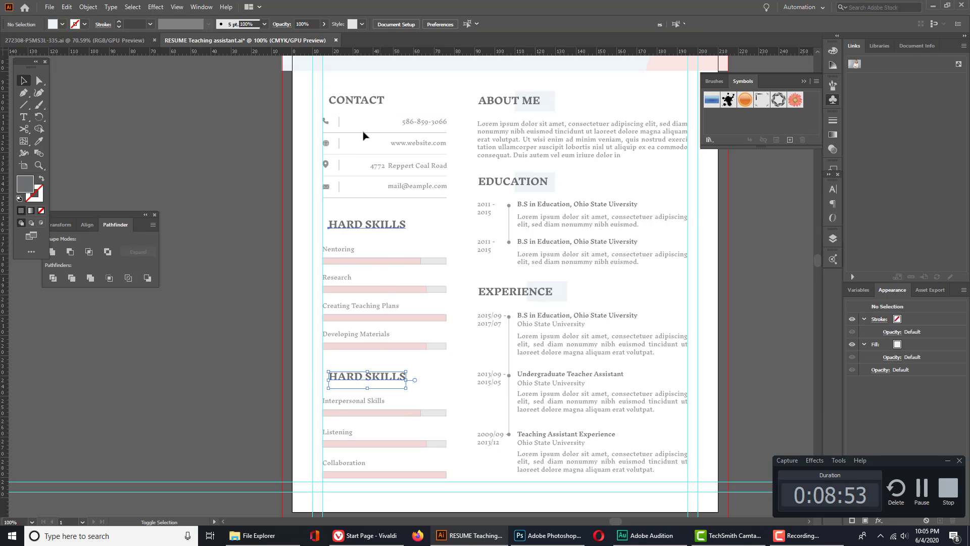
shift+click(360, 104)
drag(358, 106, 351, 106)
key(Right)
key(Right)
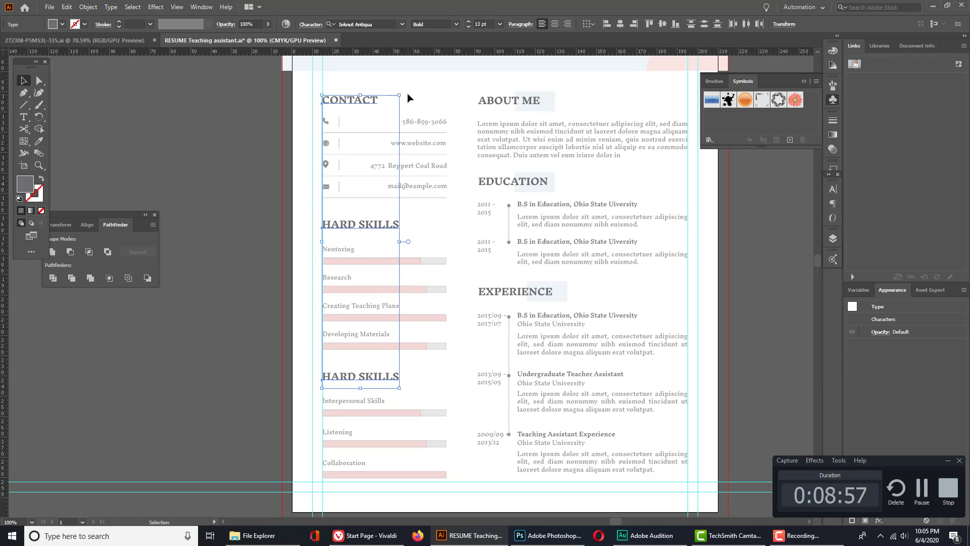
click(407, 96)
- Shift the About Me shaded bar left so it ends just past the word ME, and fine-tune its height
drag(485, 132, 503, 194)
click(568, 167)
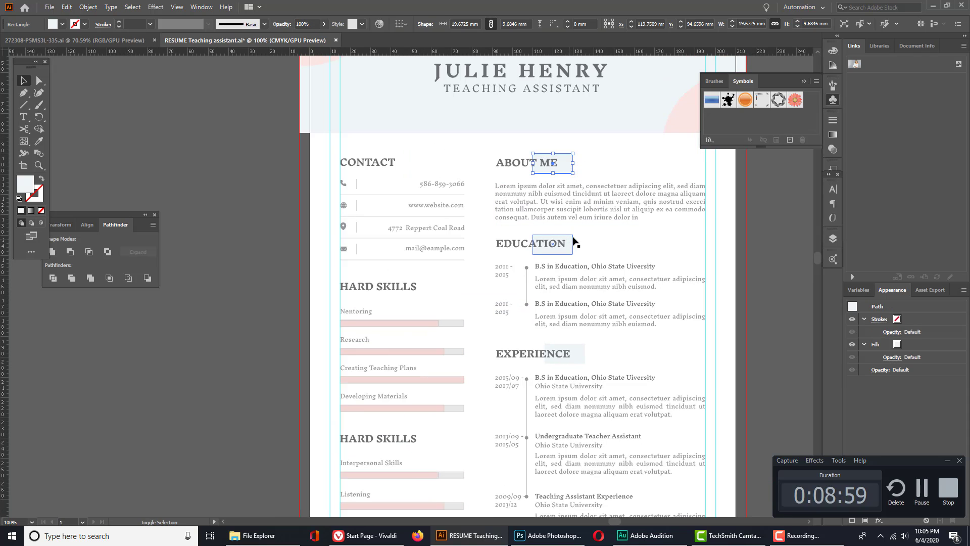
drag(567, 155, 559, 154)
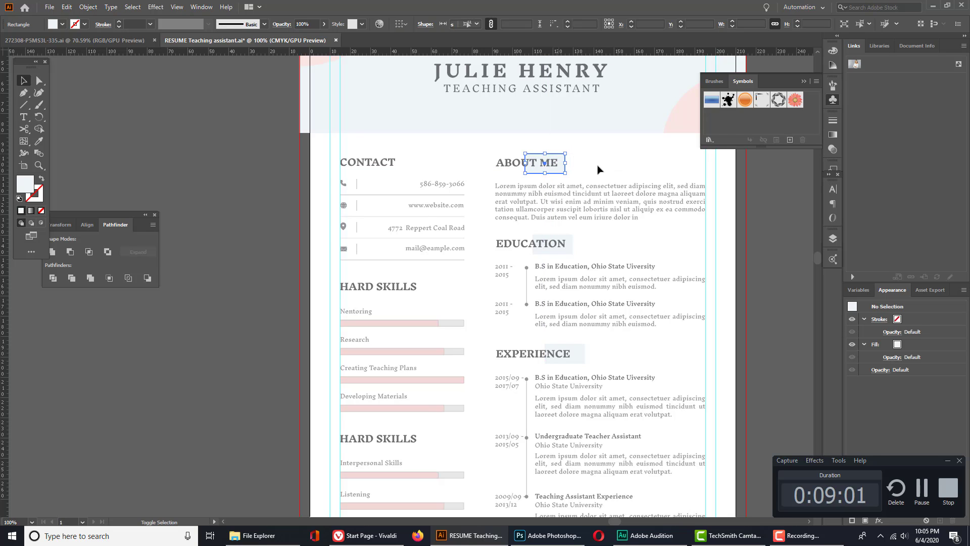
click(575, 223)
click(565, 171)
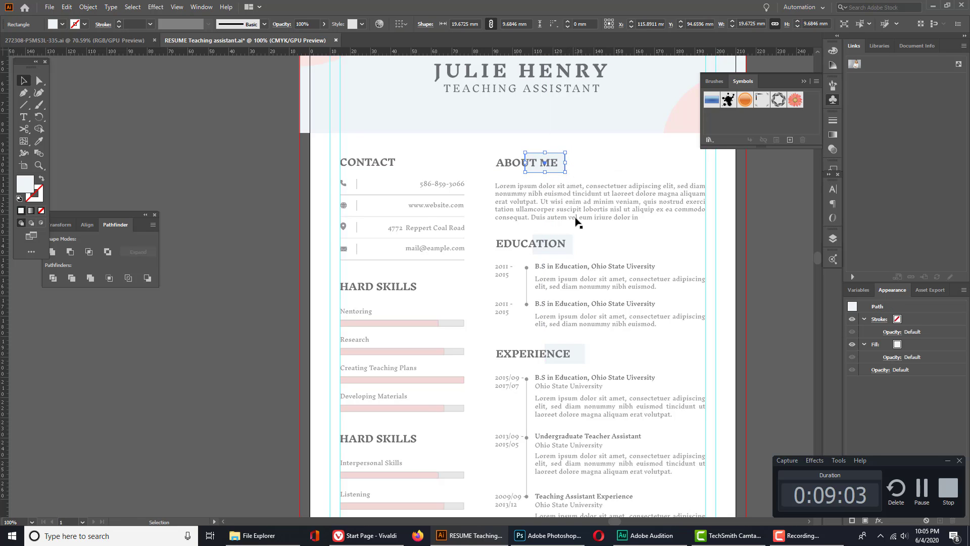
- Nudge the Experience heading's shaded bar slightly left so it ends just past the word
shift+click(570, 242)
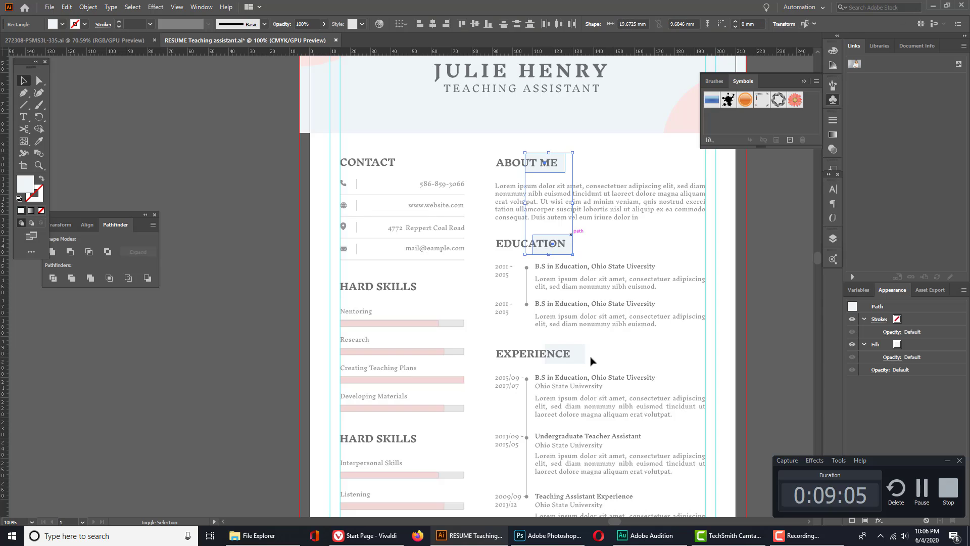
shift+click(580, 359)
drag(628, 353, 639, 329)
click(639, 329)
click(591, 332)
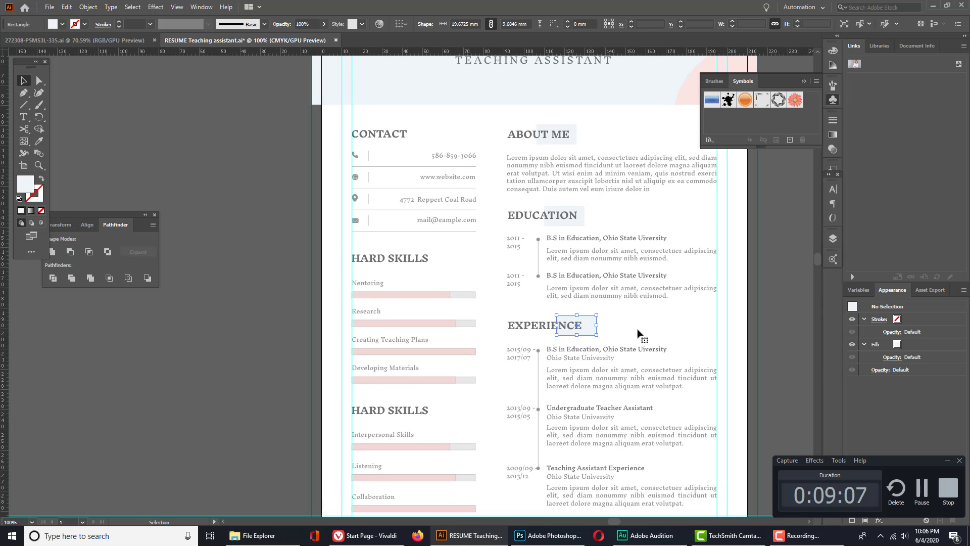
key(Left)
key(Left)
key(Left)
key(Left)
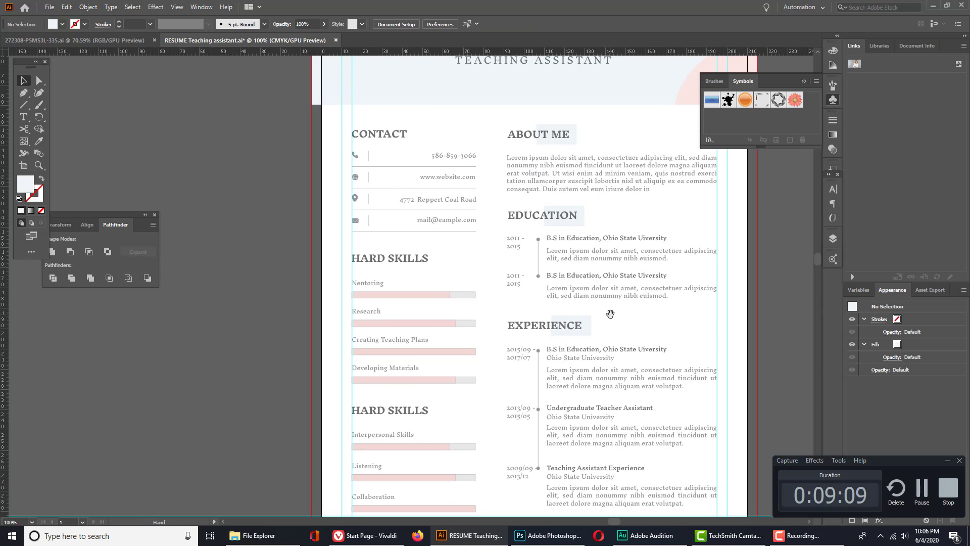
- Copy the three short shaded bars across to the left column, with the first at the end of the Contact heading
scroll(642, 319, up, 1)
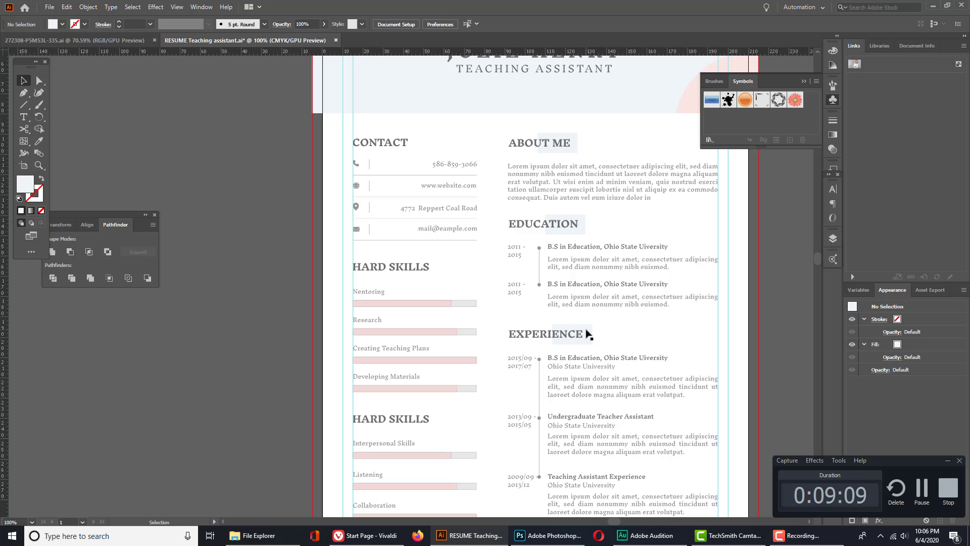
shift+click(584, 218)
drag(578, 148, 417, 146)
click(456, 146)
shift+click(397, 219)
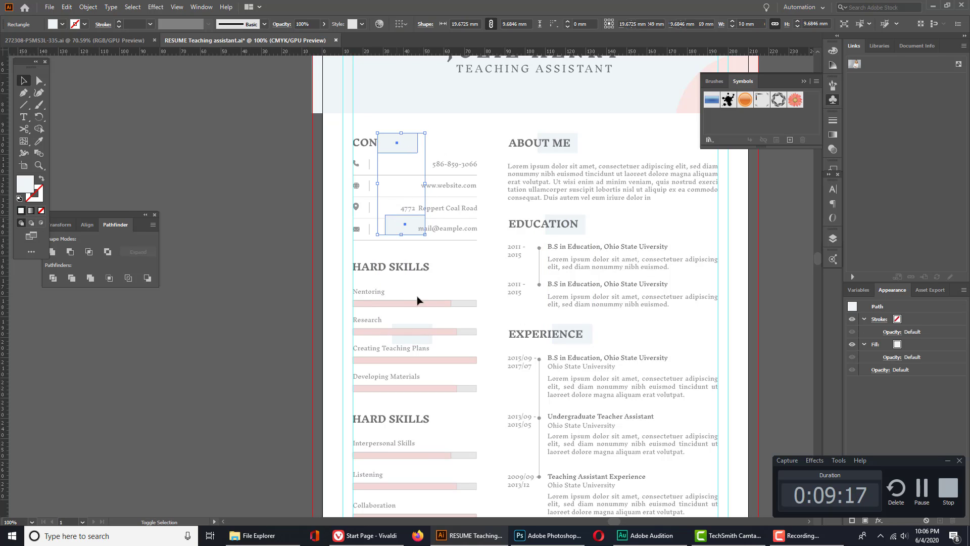
shift+click(424, 328)
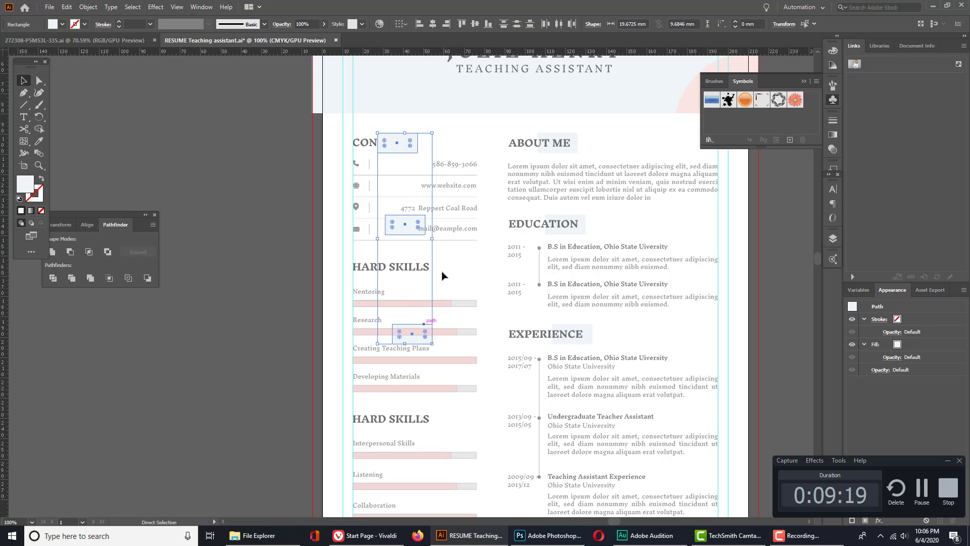
click(468, 271)
- Move the other two copied bars behind the ends of the upper and lower Hard Skills headings
drag(398, 229, 413, 273)
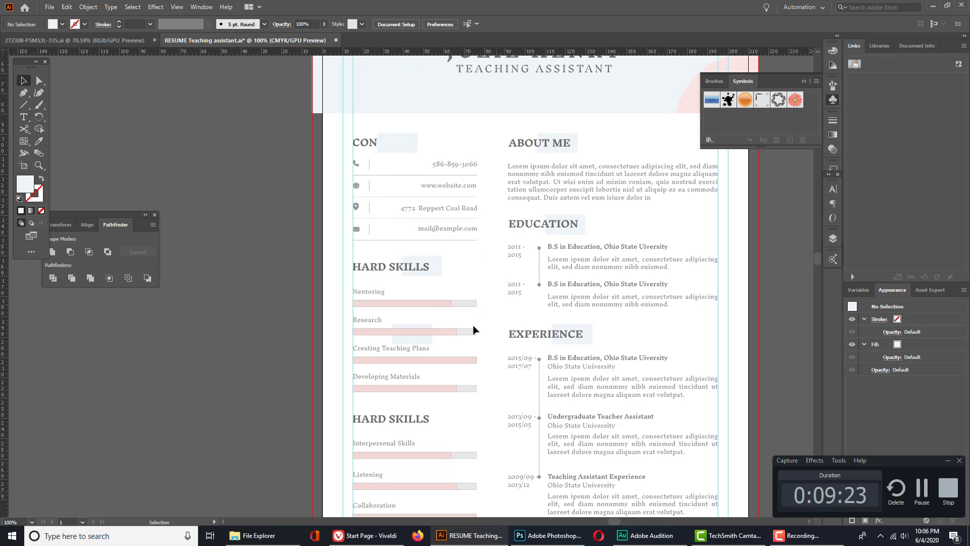
drag(428, 323, 432, 411)
click(524, 283)
- Ungroup the skill labels and their bars under both Hard Skills headings
drag(524, 284, 565, 160)
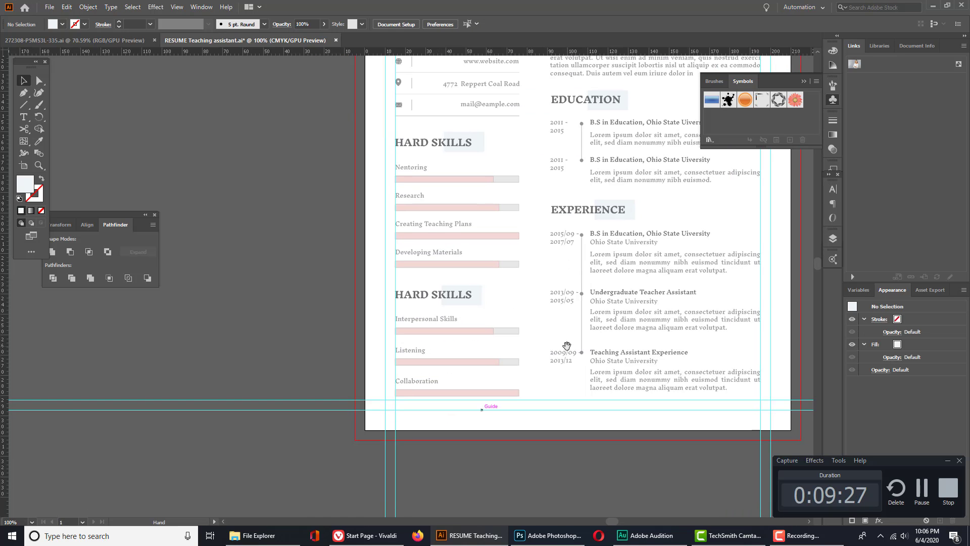
click(498, 349)
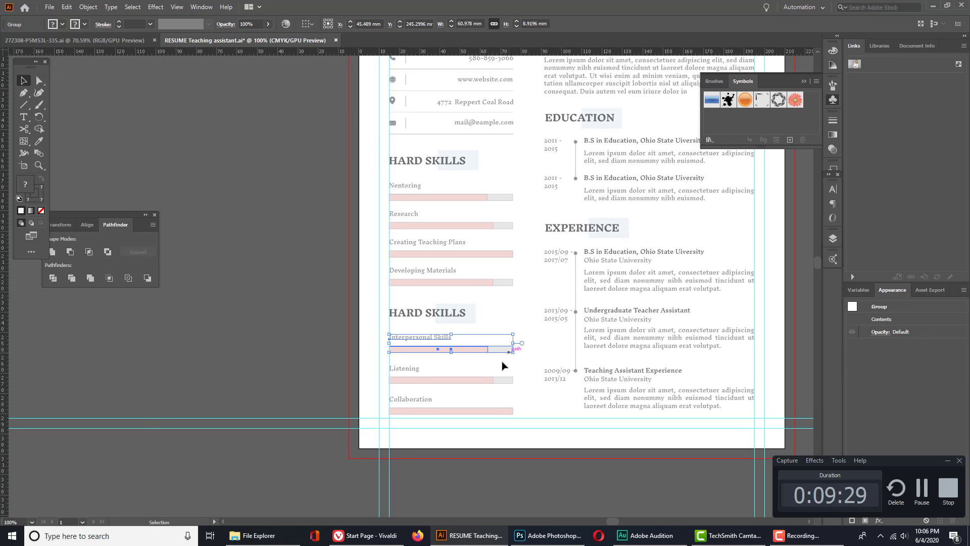
click(498, 379)
click(500, 410)
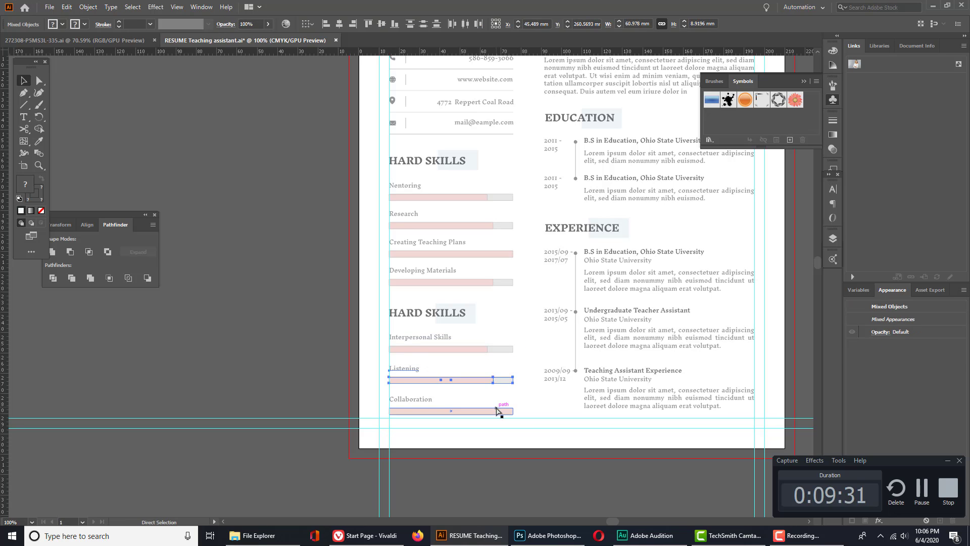
click(533, 411)
scroll(523, 401, up, 2)
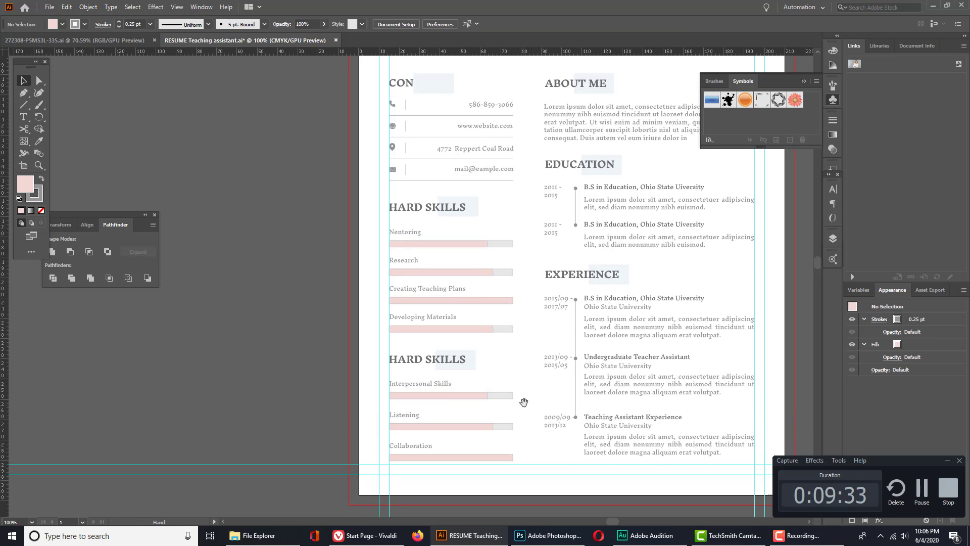
drag(477, 241, 477, 242)
click(521, 263)
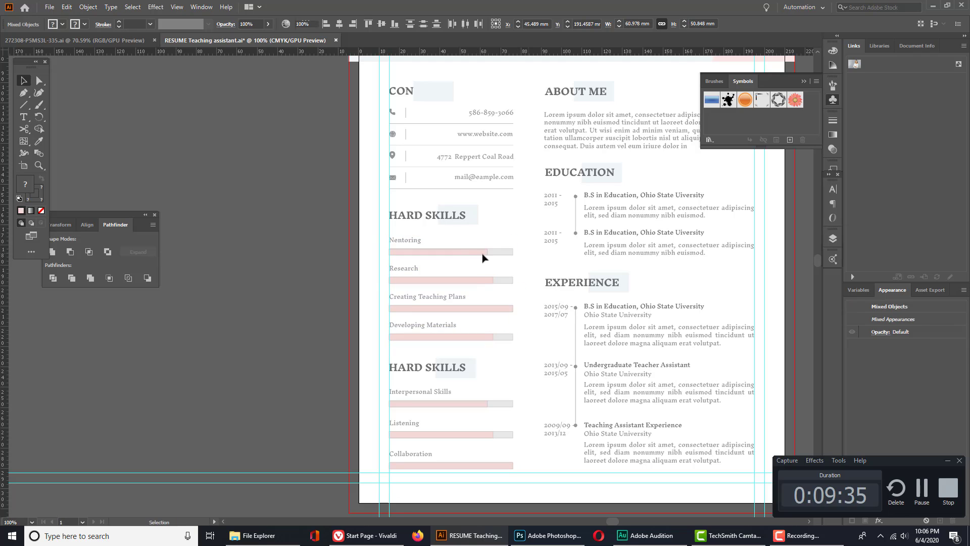
- Remove the stroke from the four skill bars under the upper Hard Skills heading, leaving out Nentoring's grey background bar
click(480, 252)
shift+click(482, 281)
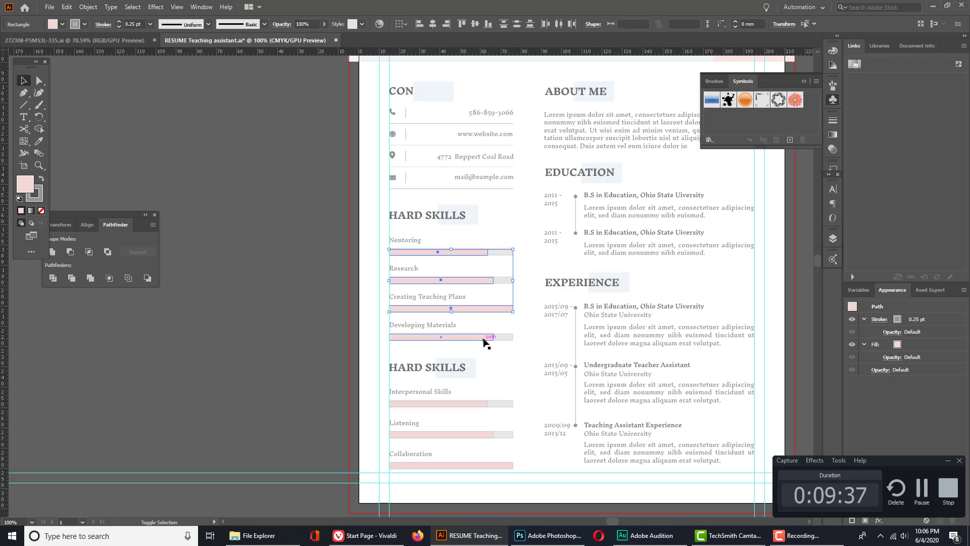
shift+click(507, 338)
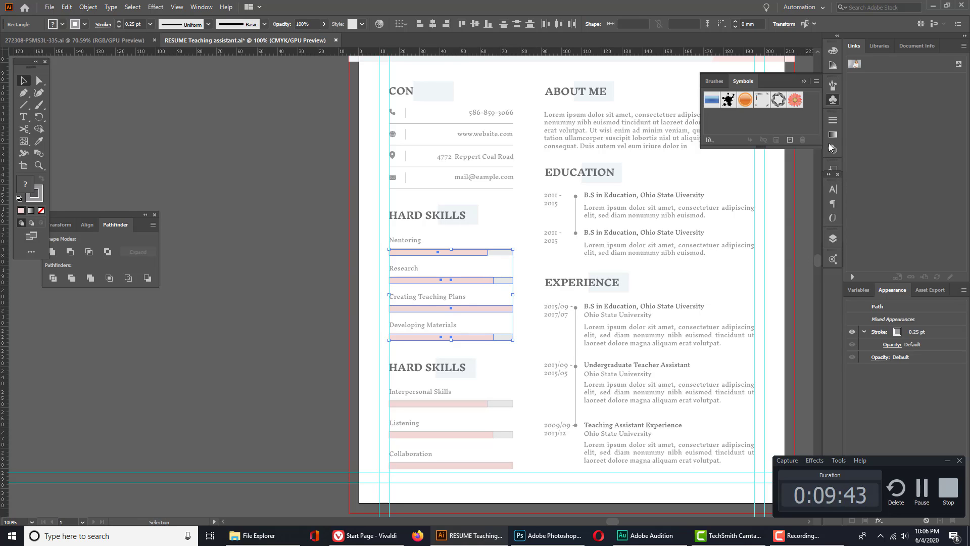
click(832, 121)
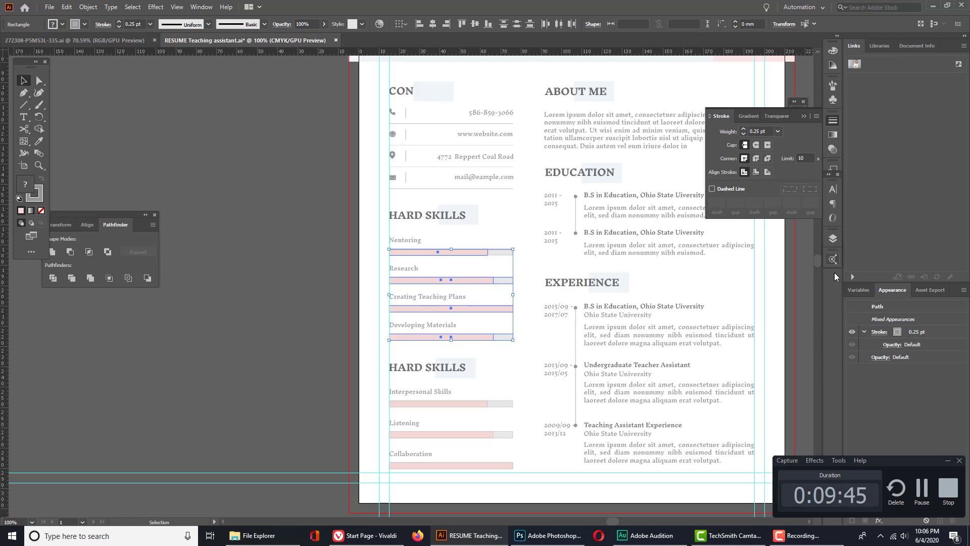
click(801, 117)
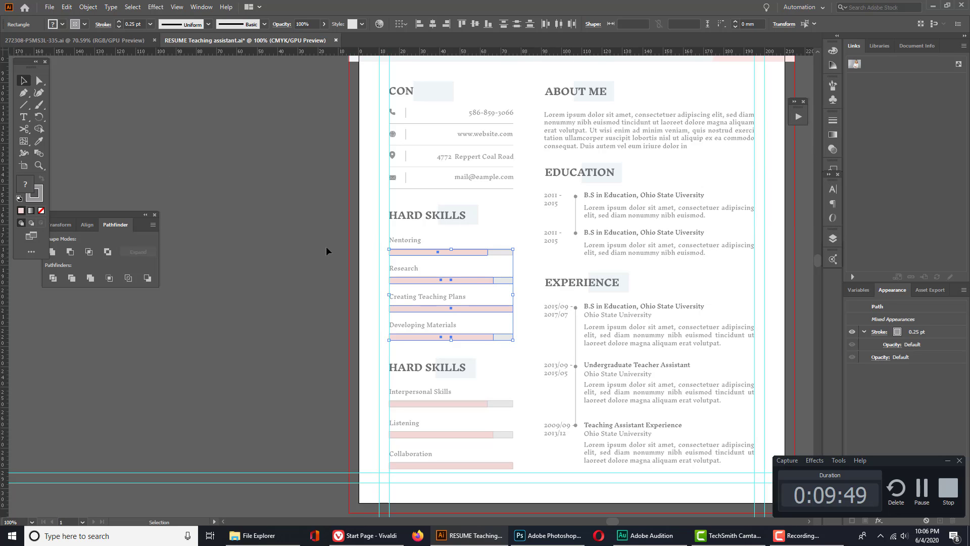
click(201, 8)
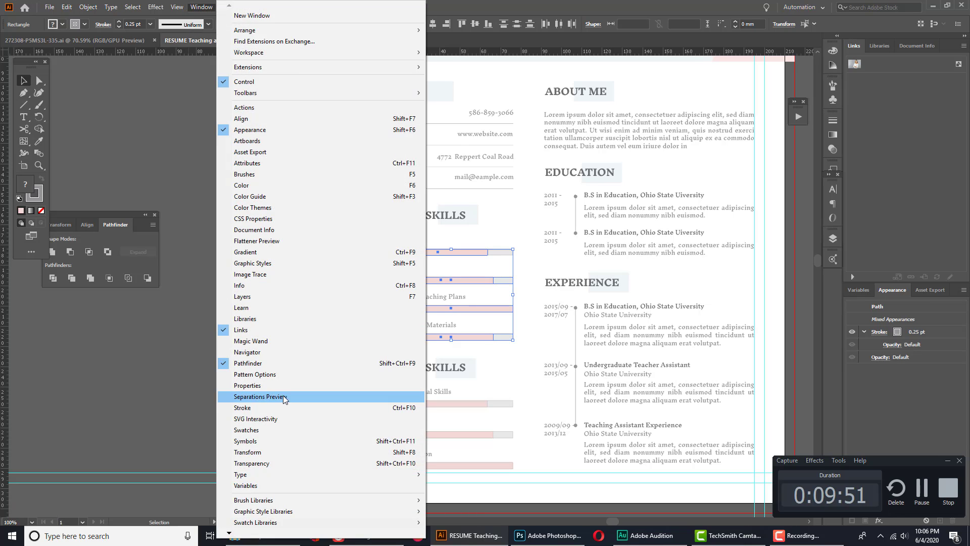
click(289, 430)
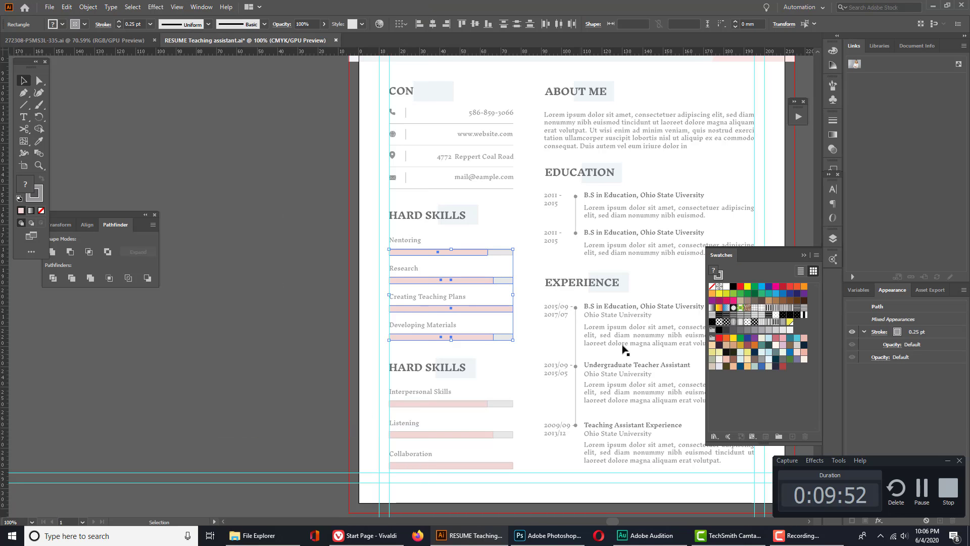
click(712, 286)
click(804, 255)
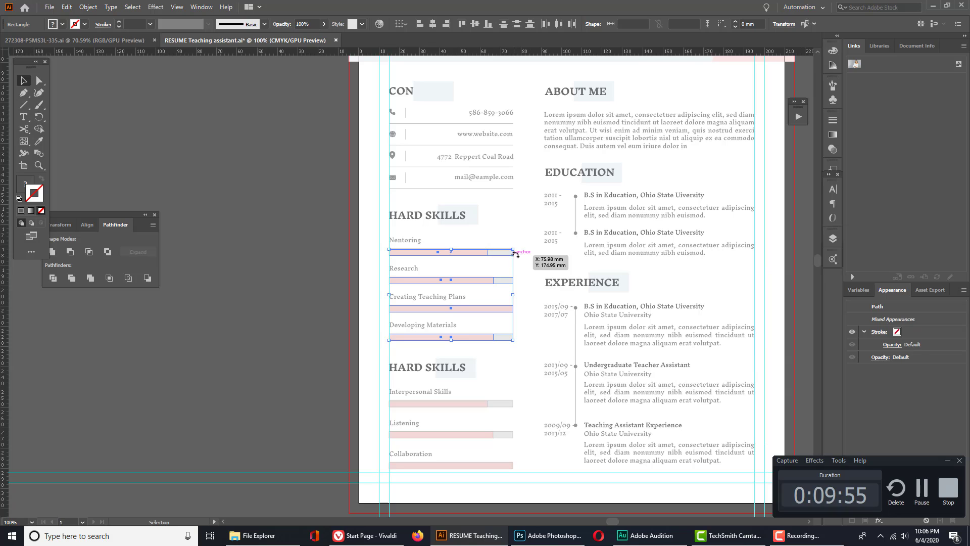
click(522, 223)
- Remove the stroke from the grey background bar under the Nentoring skill
drag(506, 239, 474, 294)
click(467, 307)
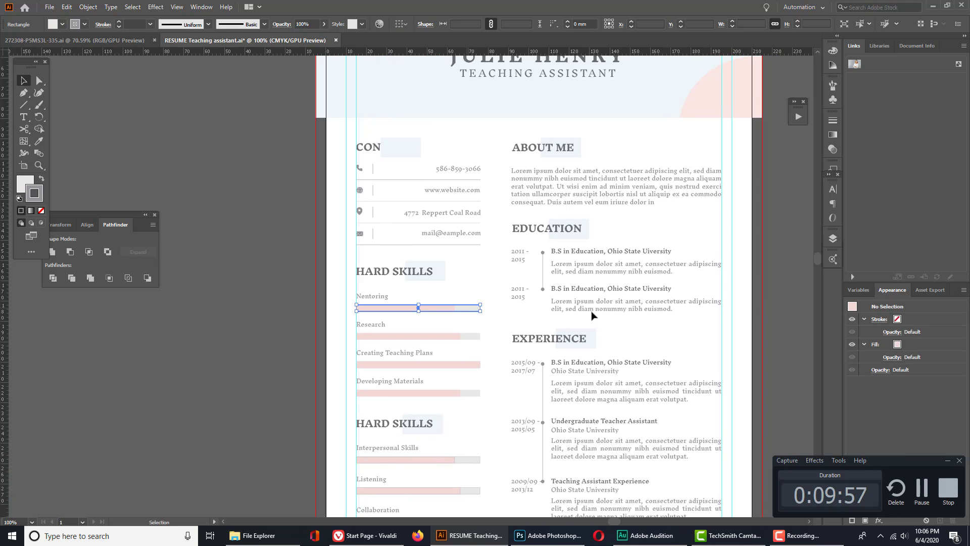
click(201, 7)
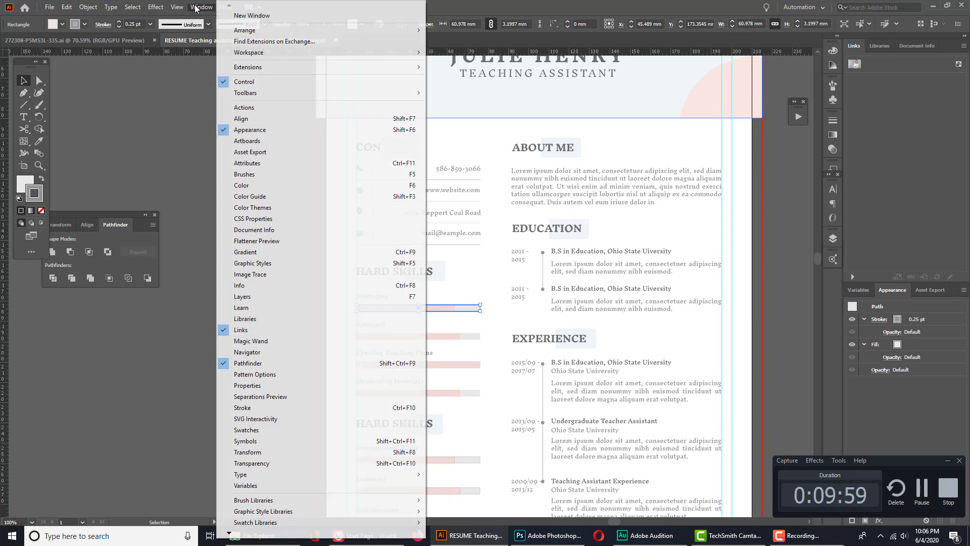
click(289, 429)
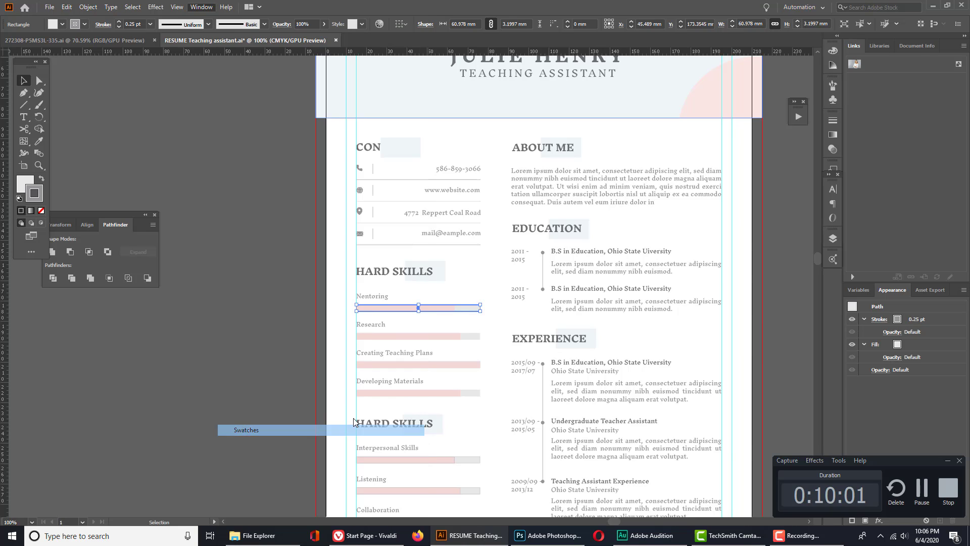
click(712, 287)
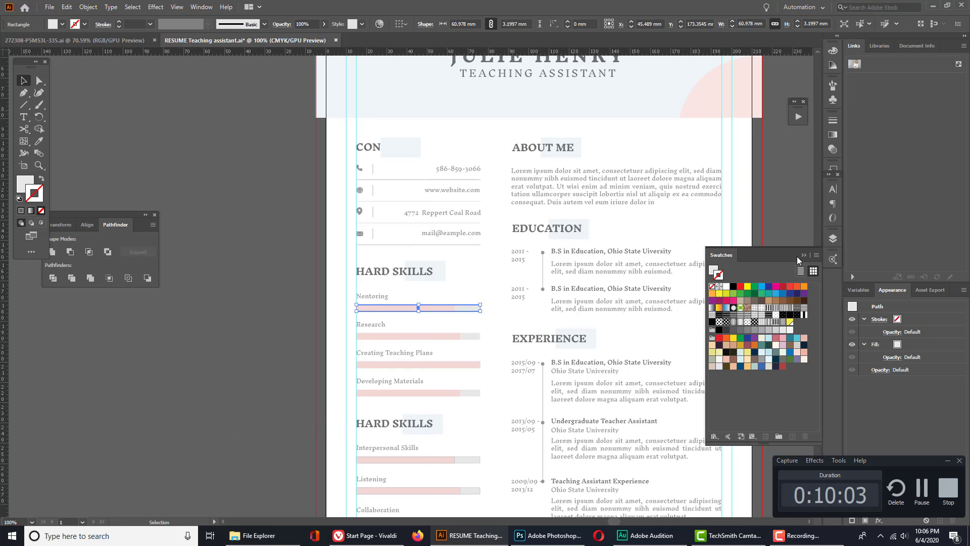
click(800, 255)
click(767, 213)
scroll(636, 238, up, 3)
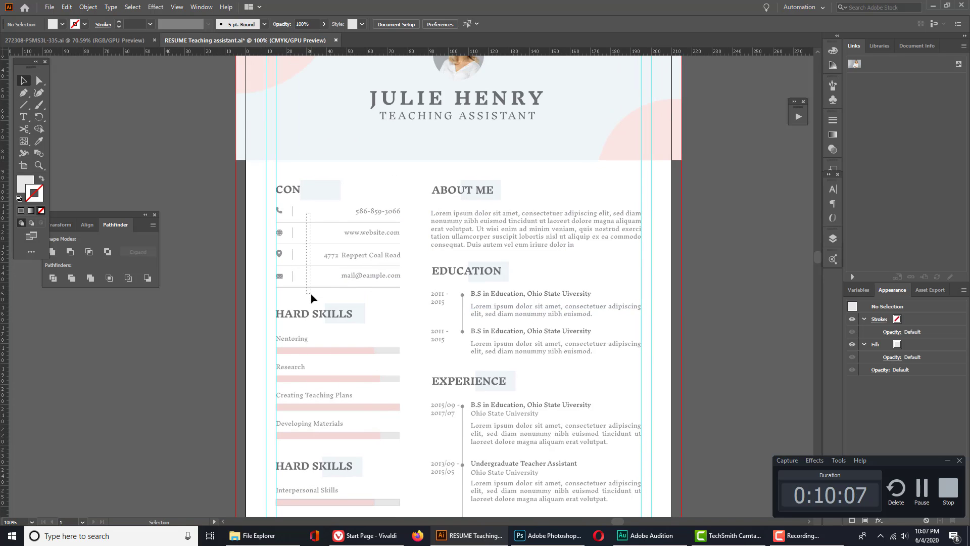
- Match the appearance of the four horizontal divider lines in the Contact section to another item with the Eyedropper
drag(311, 298, 310, 298)
key(i)
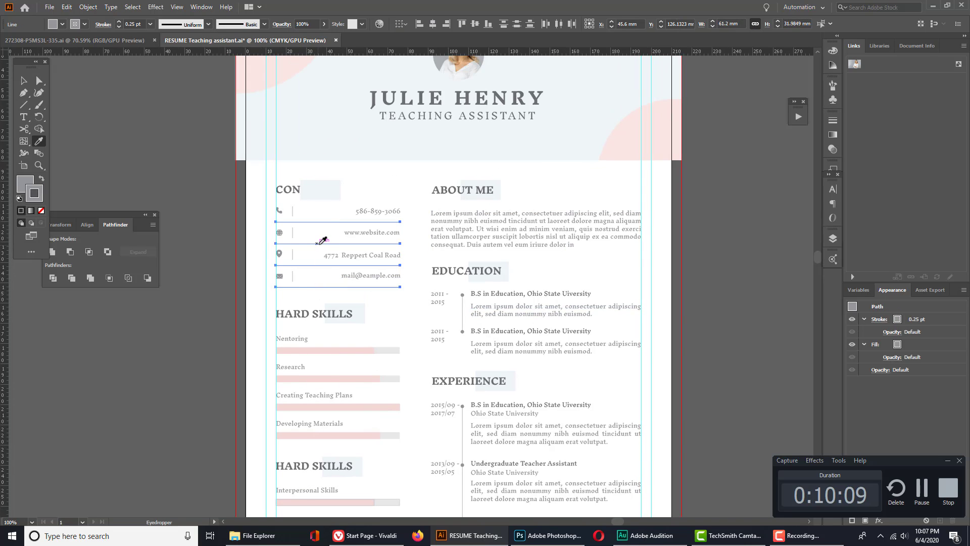
key(v)
click(228, 207)
- Set the stroke weight of the four horizontal Contact divider lines to 0.5 pt
drag(319, 231, 327, 251)
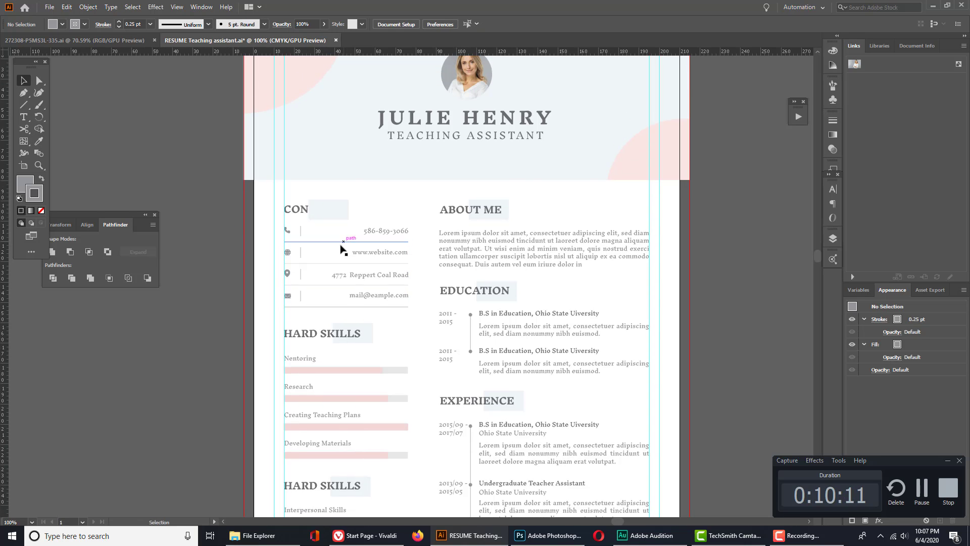
key(z)
click(390, 269)
key(v)
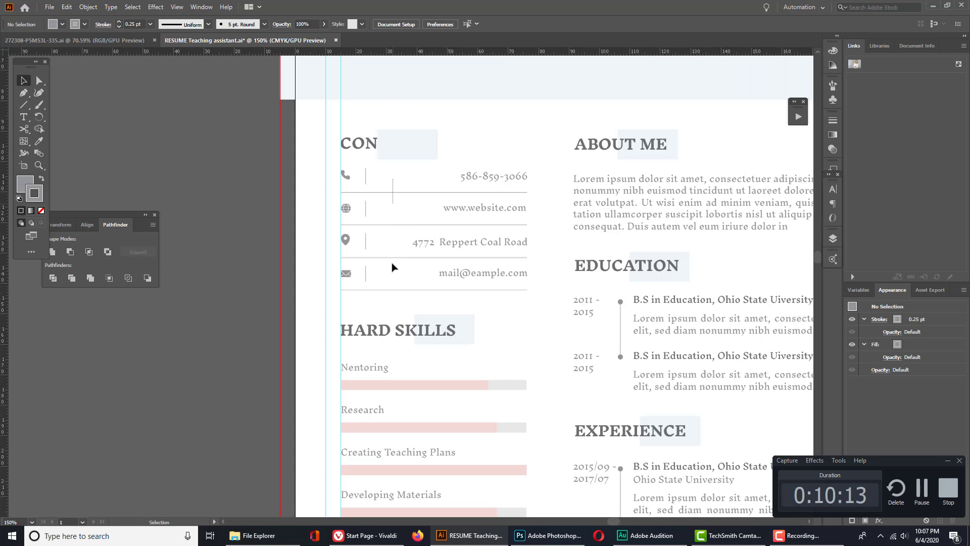
drag(393, 267, 394, 309)
click(832, 121)
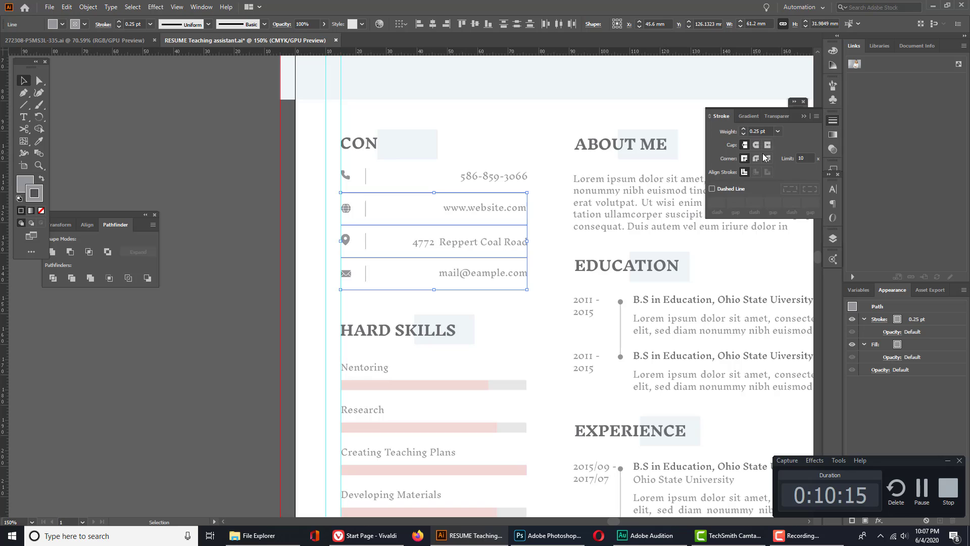
click(777, 132)
click(785, 151)
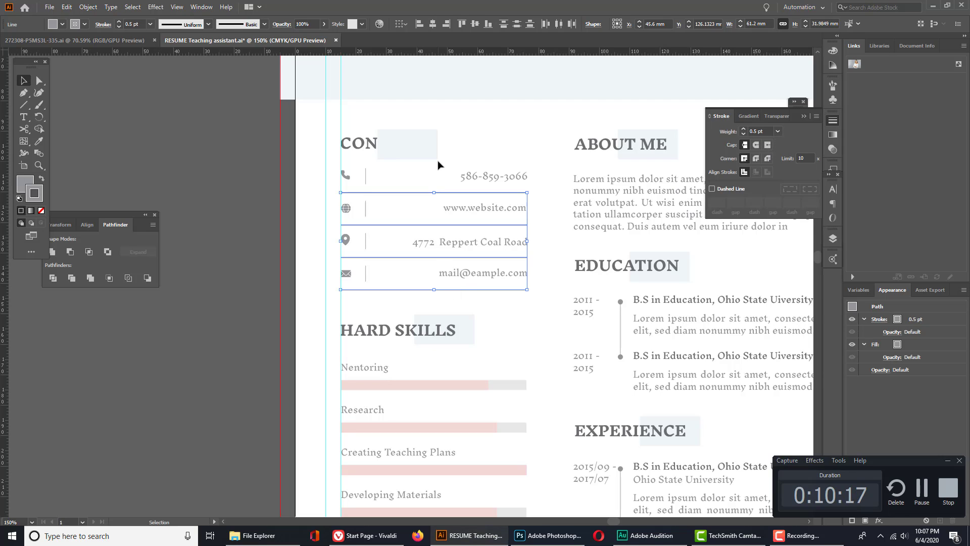
- Set the stroke weight of the Contact section's horizontal divider lines to 0.25 pt
click(404, 181)
drag(394, 276, 394, 291)
click(778, 133)
click(785, 145)
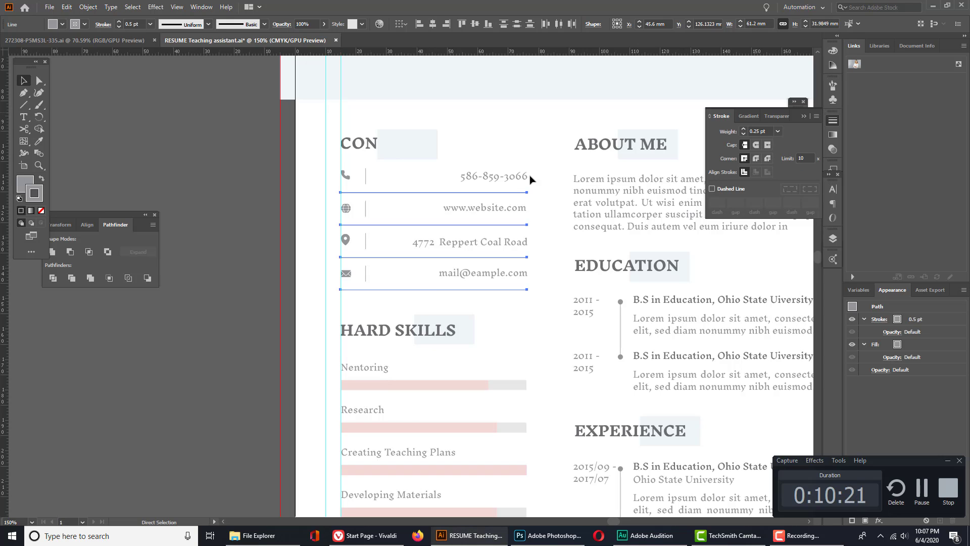
- Reselect the four Contact divider lines and sample a thin grey line style for them with the Eyedropper
click(411, 175)
drag(392, 180, 344, 205)
drag(344, 205, 347, 314)
key(i)
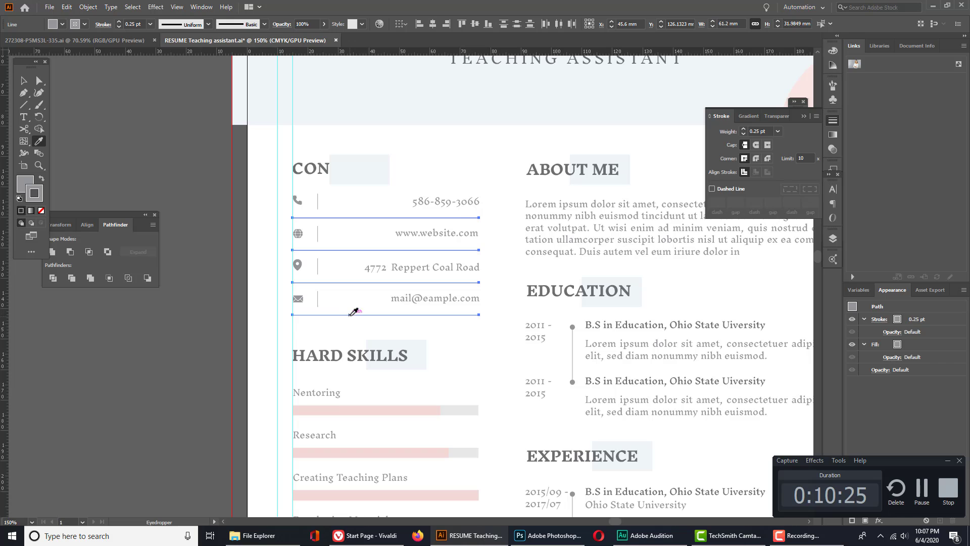
ctrl+click(503, 357)
- Narrow the header's pale blue background rectangle to 110 mm, ending at the page's vertical centre line
key(z)
alt+click(503, 357)
alt+click(503, 357)
key(v)
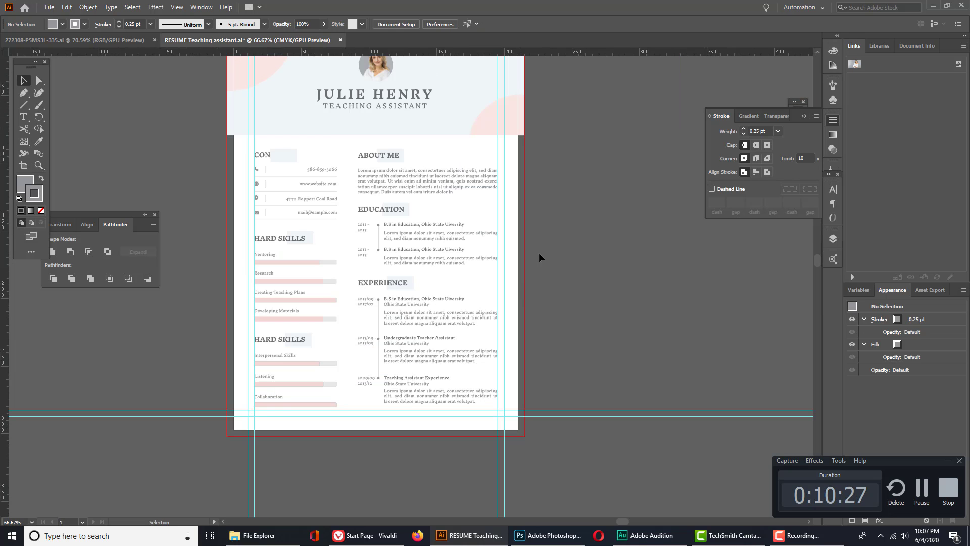
drag(538, 253, 584, 360)
drag(569, 224, 598, 271)
click(541, 238)
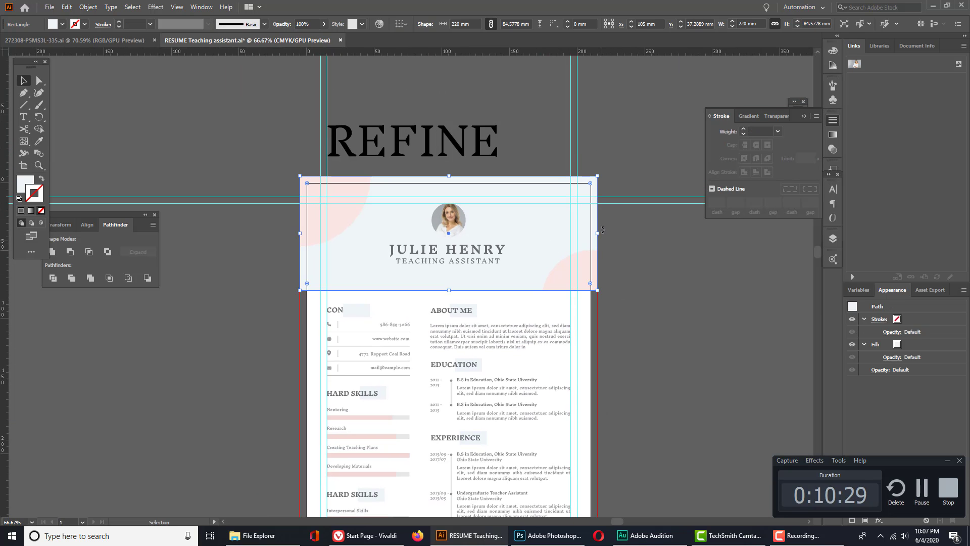
drag(599, 235, 449, 236)
- Delete the two pink partial circles from the header
click(566, 268)
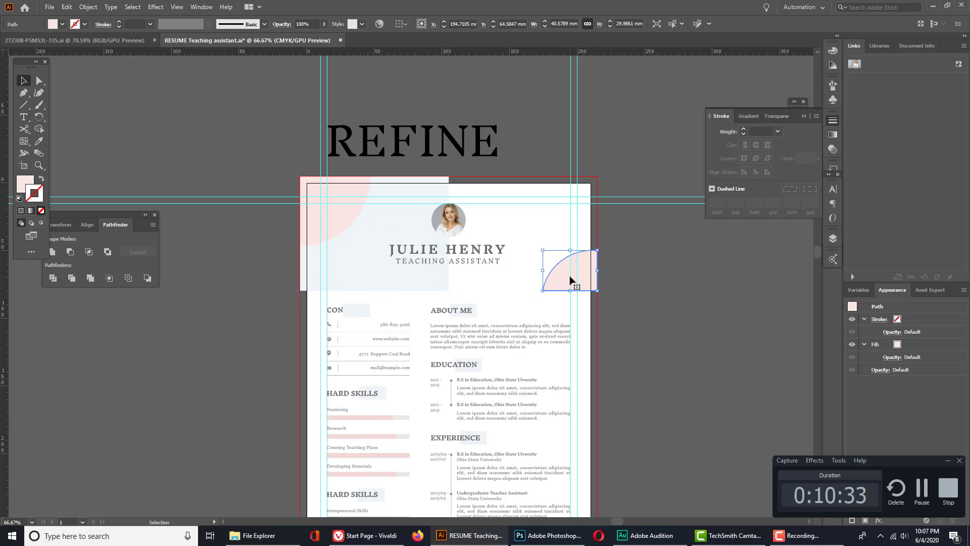
key(Delete)
click(345, 214)
key(Delete)
- Resize the pale blue header rectangle to about 219 mm wide and 39 mm high, spanning the page's full width
scroll(563, 245, down, 1)
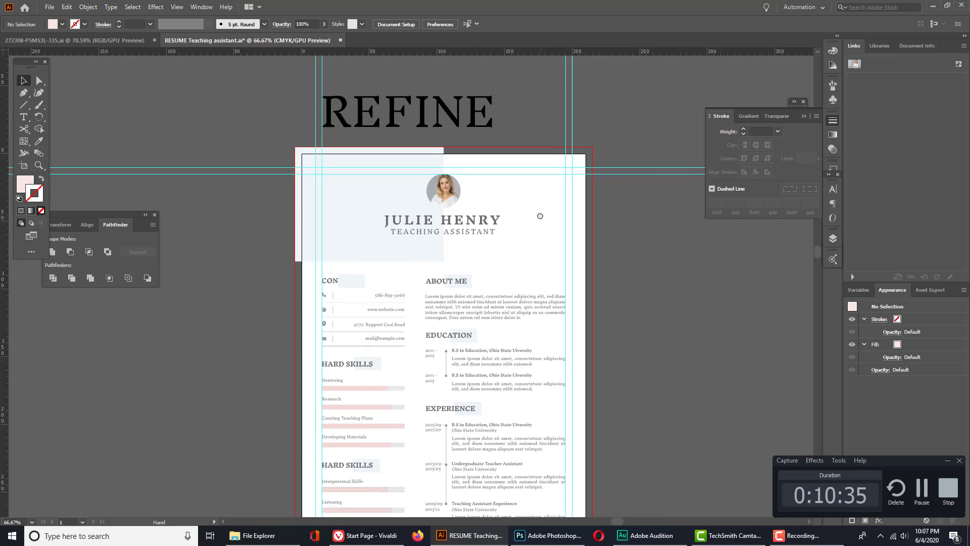
key(z)
click(450, 266)
key(v)
click(368, 259)
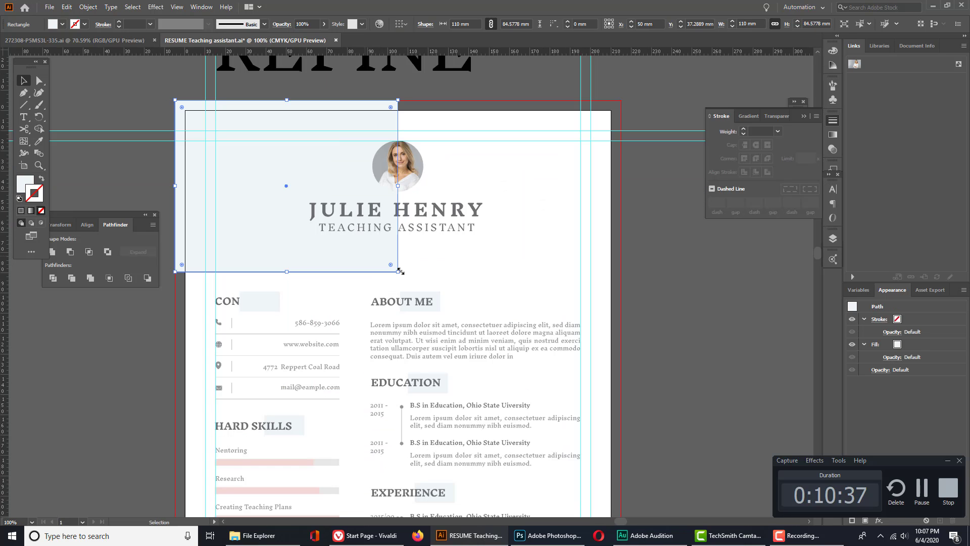
drag(398, 272, 620, 182)
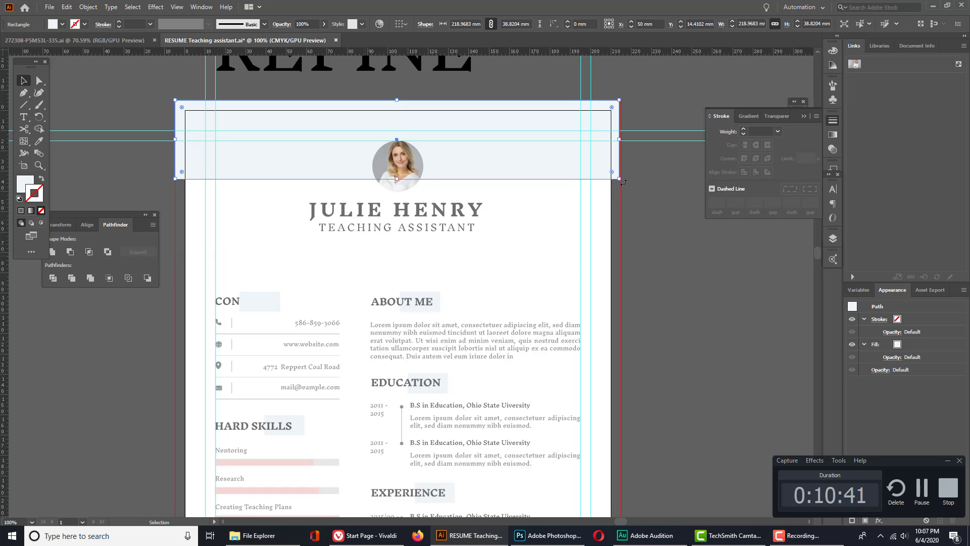
- Move the photo, name and job title down together so the photo overlaps the header band's lower edge
click(485, 225)
drag(548, 228, 406, 202)
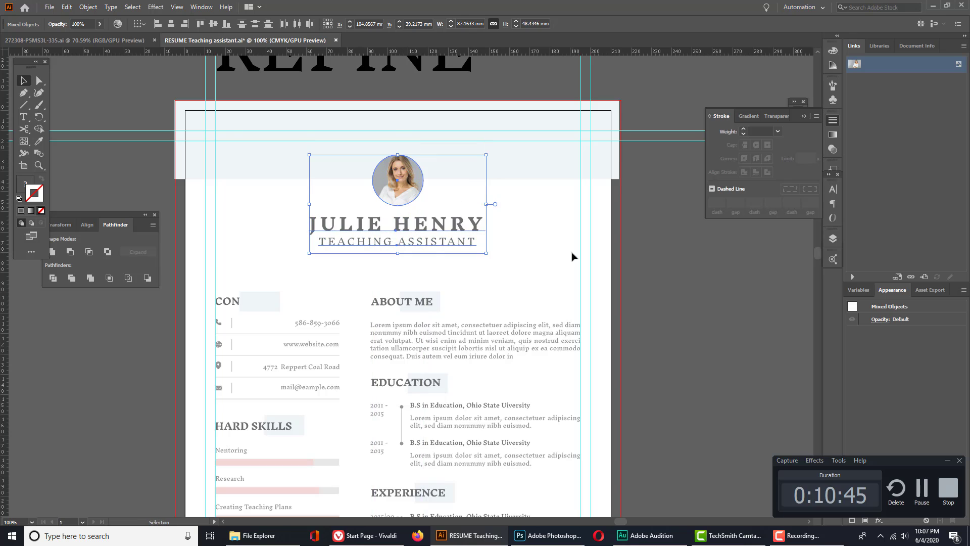
click(571, 256)
- Send the shaded bar covering the Contact heading to the back, behind its text
drag(520, 255, 575, 210)
drag(449, 429, 478, 353)
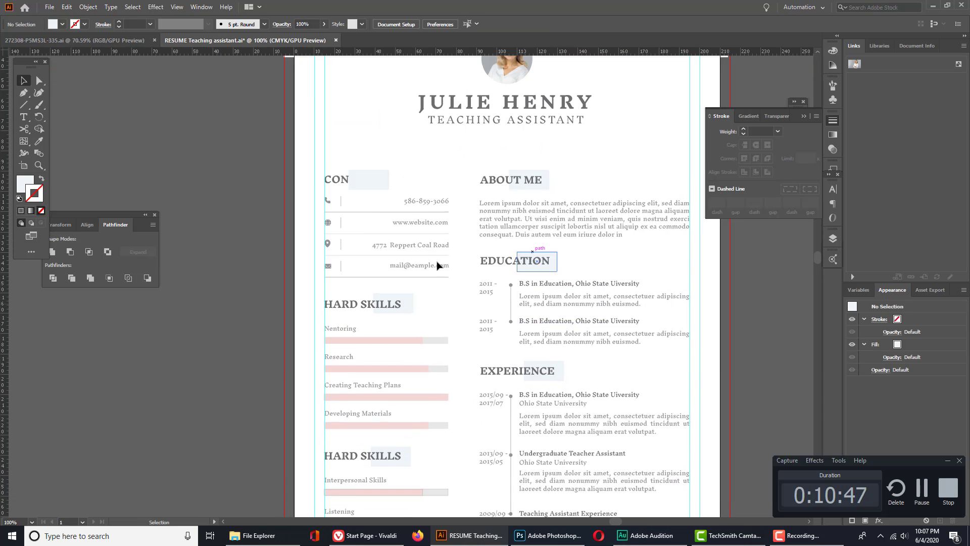
key(z)
alt+click(438, 249)
key(v)
key(Escape)
key(Escape)
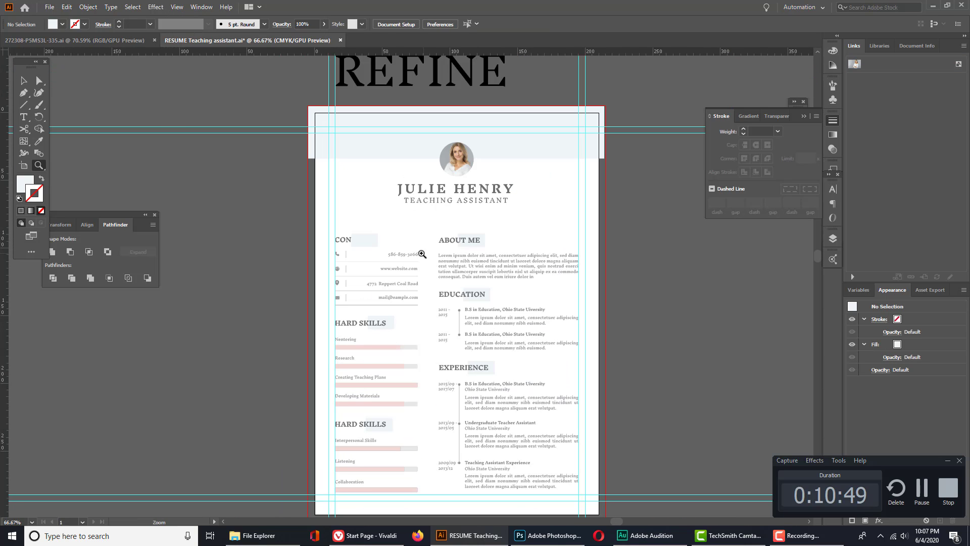
key(v)
click(367, 244)
key(ctrl+shift+[)
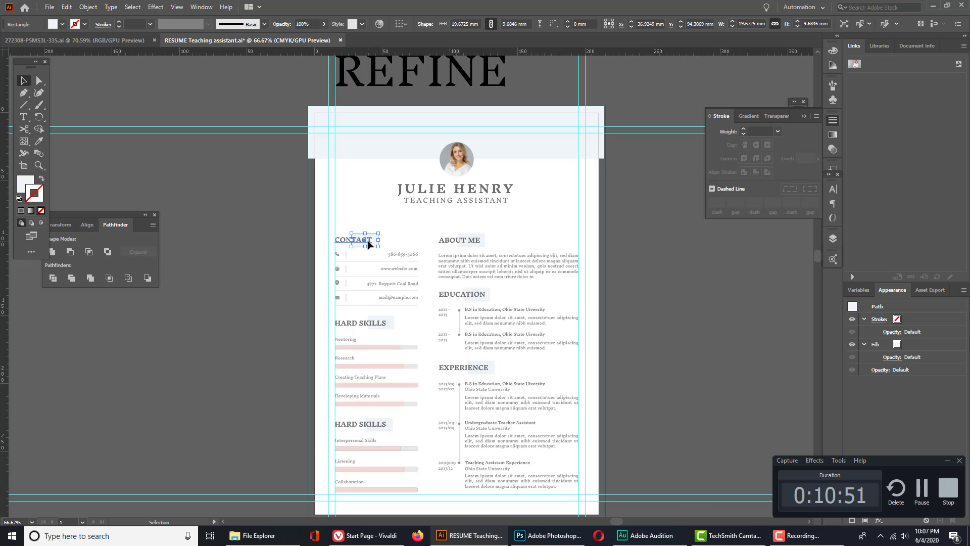
click(693, 298)
- Review the resume's layout from the header down to the skills and experience sections
drag(630, 306, 672, 242)
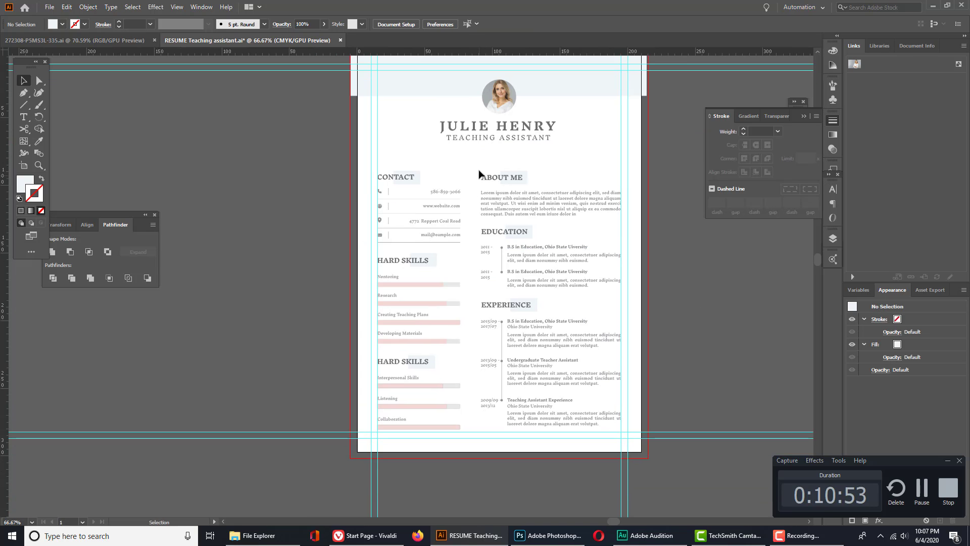
drag(477, 160, 657, 424)
click(613, 144)
drag(605, 149, 608, 174)
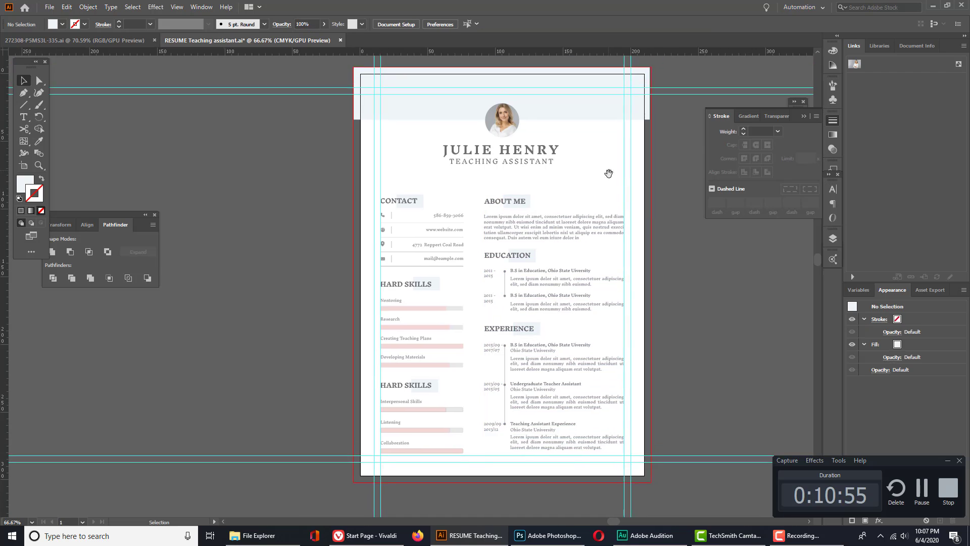
ctrl+click(457, 280)
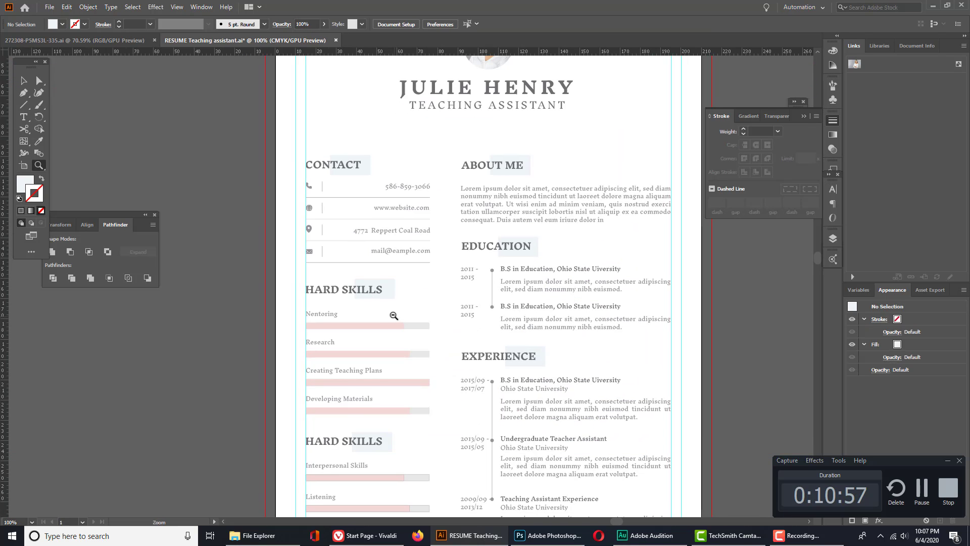
ctrl+alt+click(394, 315)
drag(446, 189, 442, 251)
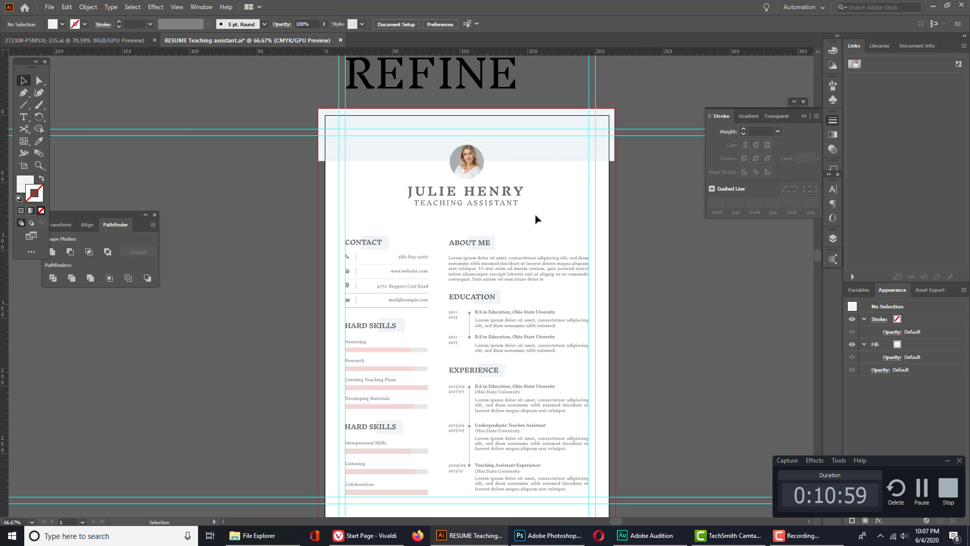
- Delete the large REFINE text above the artboard
ctrl+click(503, 290)
scroll(455, 227, up, 5)
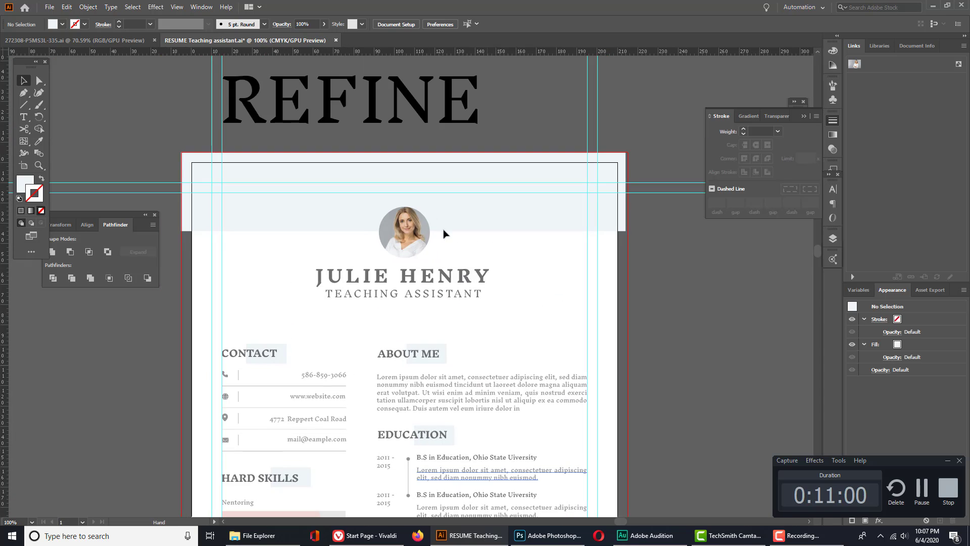
click(399, 93)
key(Delete)
- Remove the stroke from the Interpersonal Skills, Listening and Collaboration bars under the lower Hard Skills heading
drag(432, 325, 509, 113)
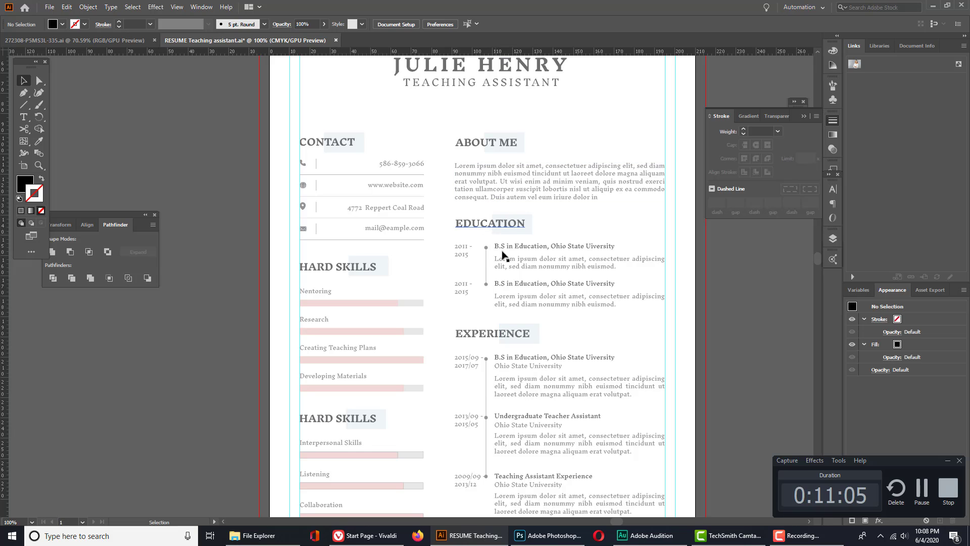
drag(585, 288, 559, 274)
drag(571, 405, 599, 263)
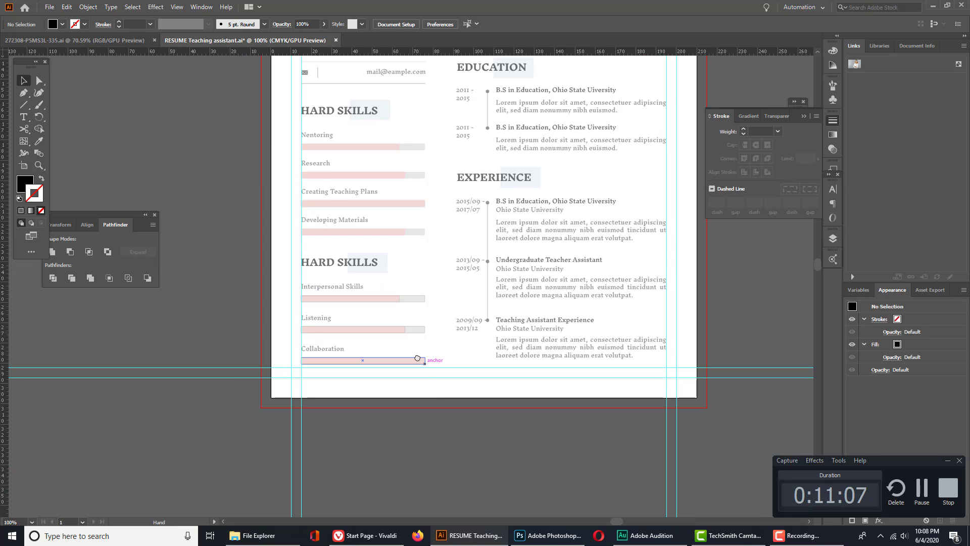
drag(417, 358, 434, 409)
drag(418, 338, 396, 424)
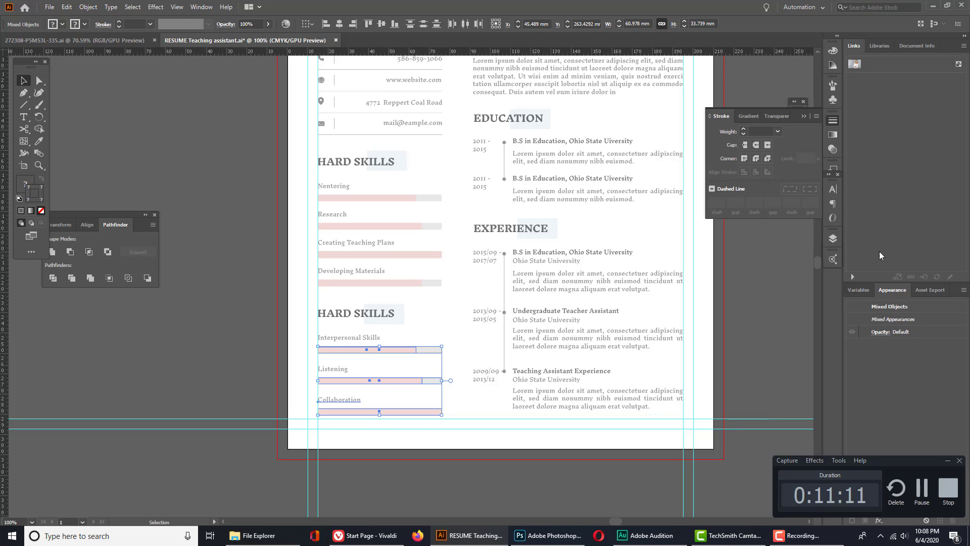
click(803, 103)
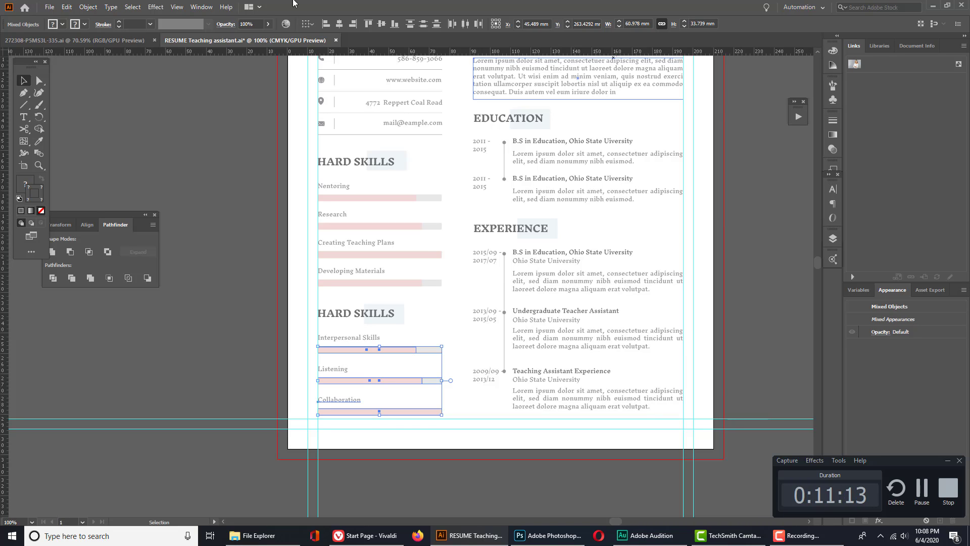
click(201, 7)
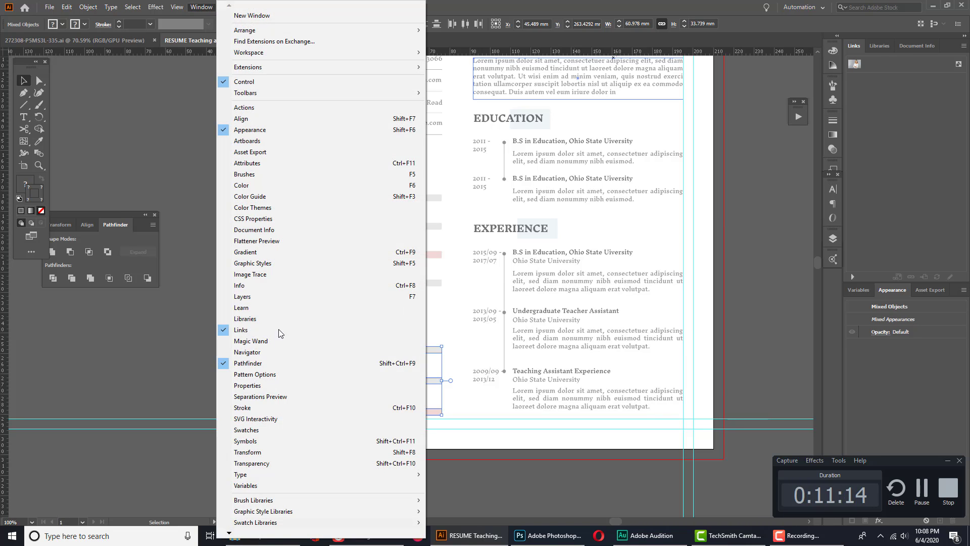
click(283, 430)
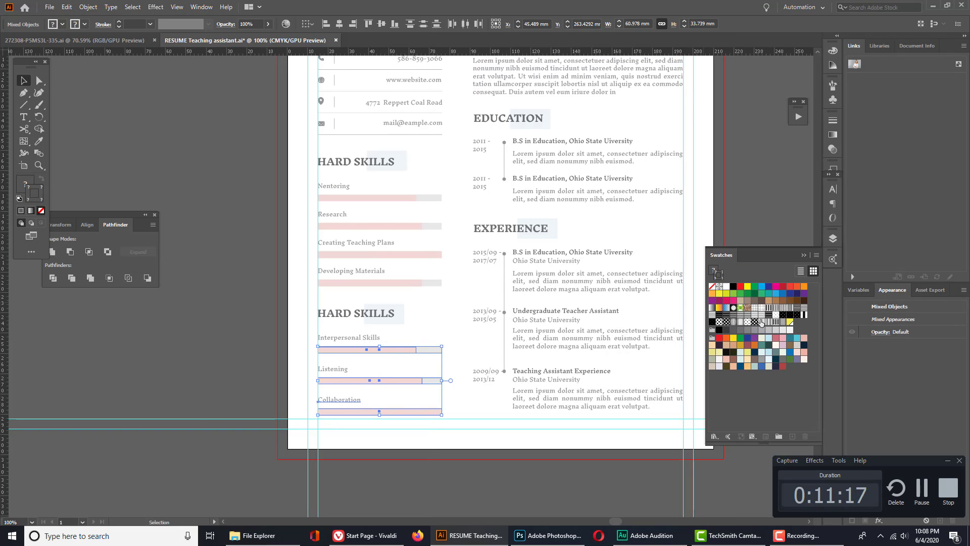
click(712, 287)
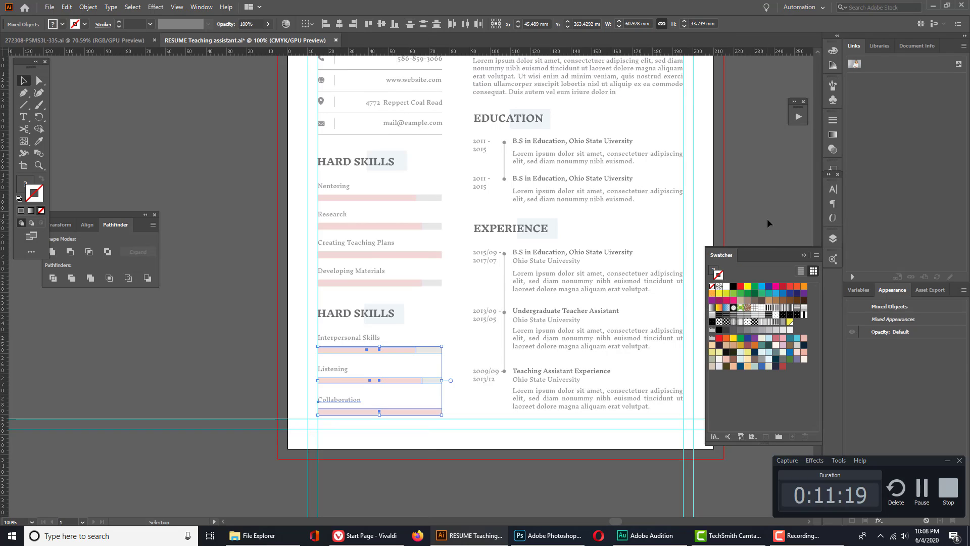
click(766, 218)
click(803, 254)
- Examine the whole resume page and the Contact section up close for remaining inconsistencies
drag(752, 278, 751, 318)
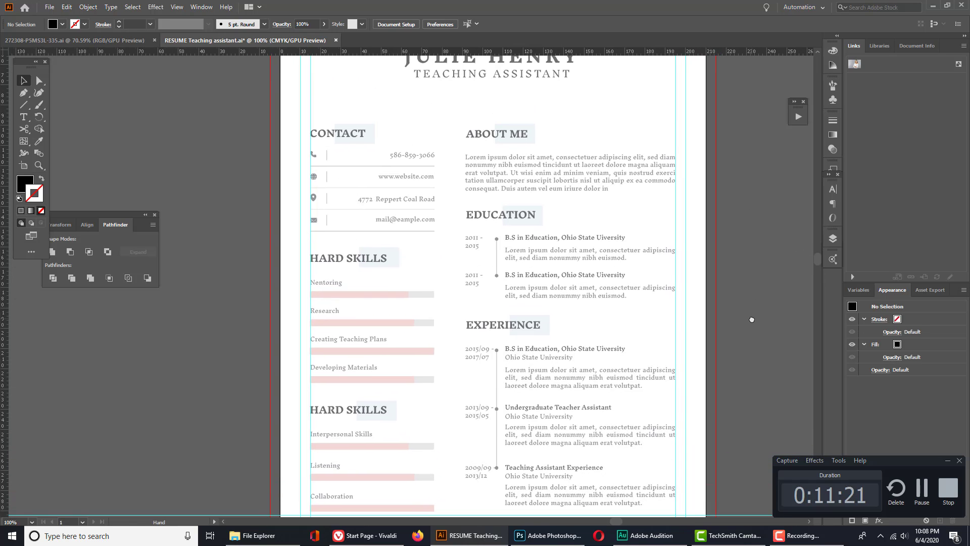
key(z)
alt+click(406, 248)
key(alt+v)
drag(542, 306, 571, 323)
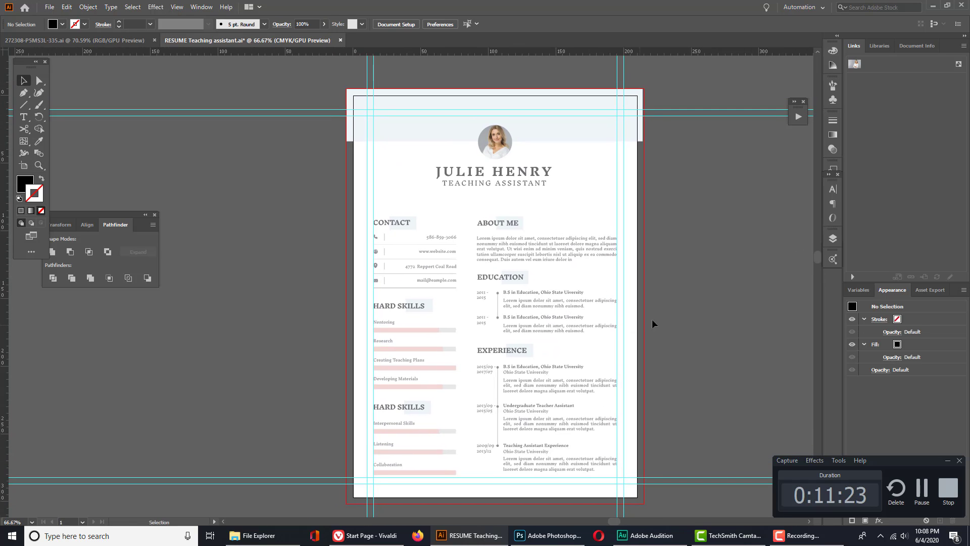
key(ctrl+space)
ctrl+click(471, 271)
drag(412, 221, 461, 179)
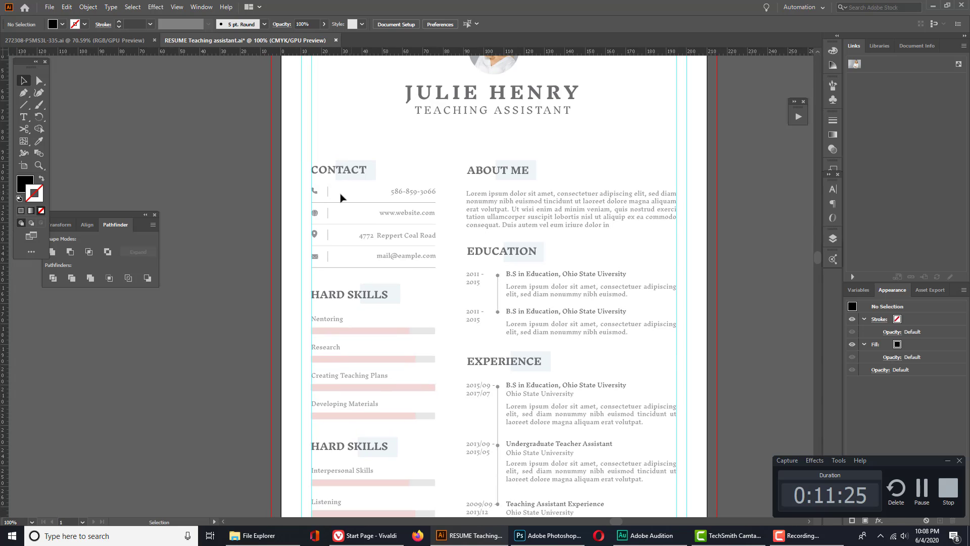
- Select all the Contact detail rows and ungroup their icons, small dividers and text
click(410, 198)
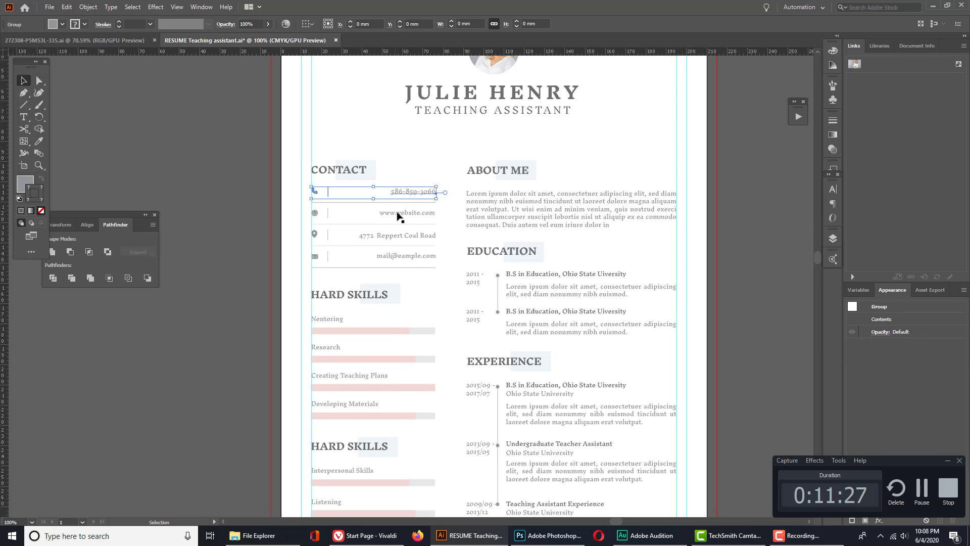
click(420, 185)
drag(399, 268, 400, 267)
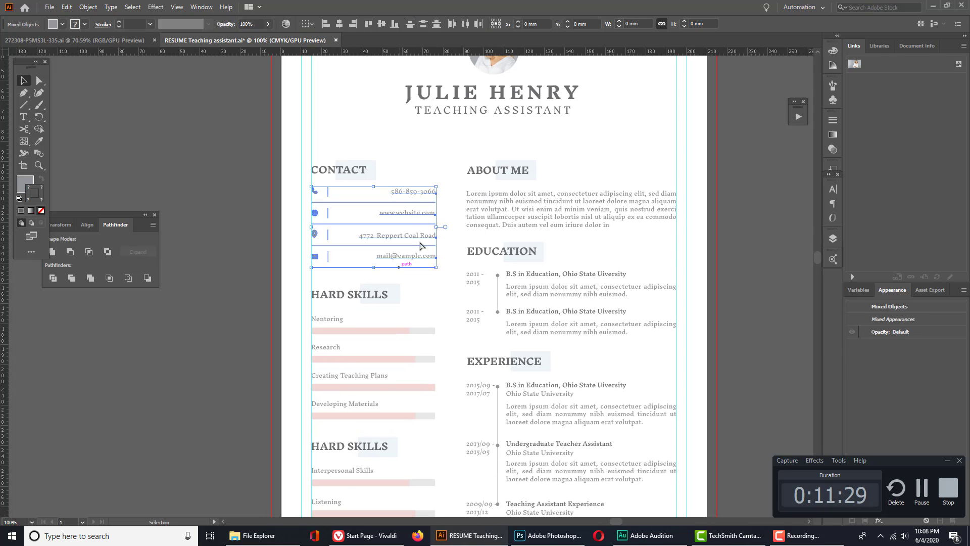
- Left-align the phone, website, address and e-mail texts so they start just beside the small vertical dividers
click(413, 192)
shift+click(411, 213)
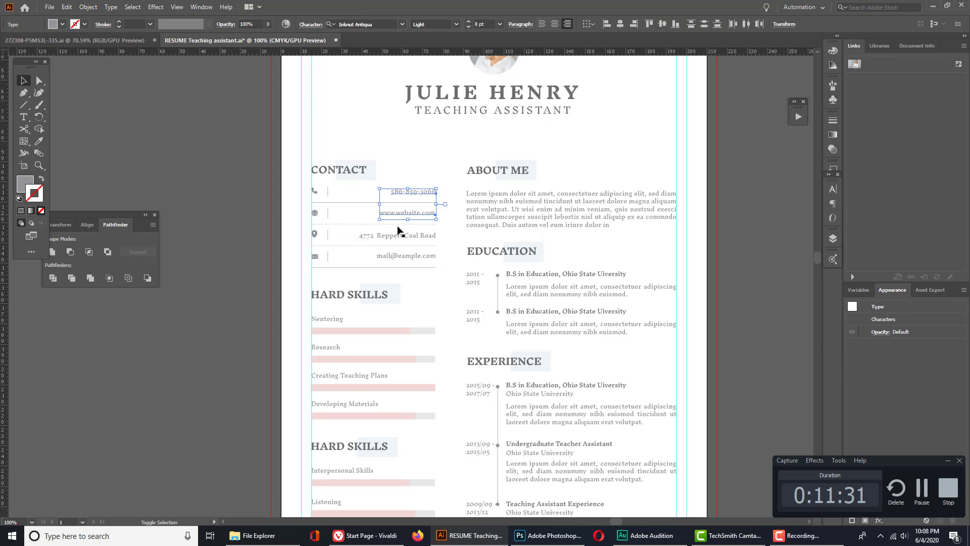
shift+click(399, 241)
shift+click(411, 256)
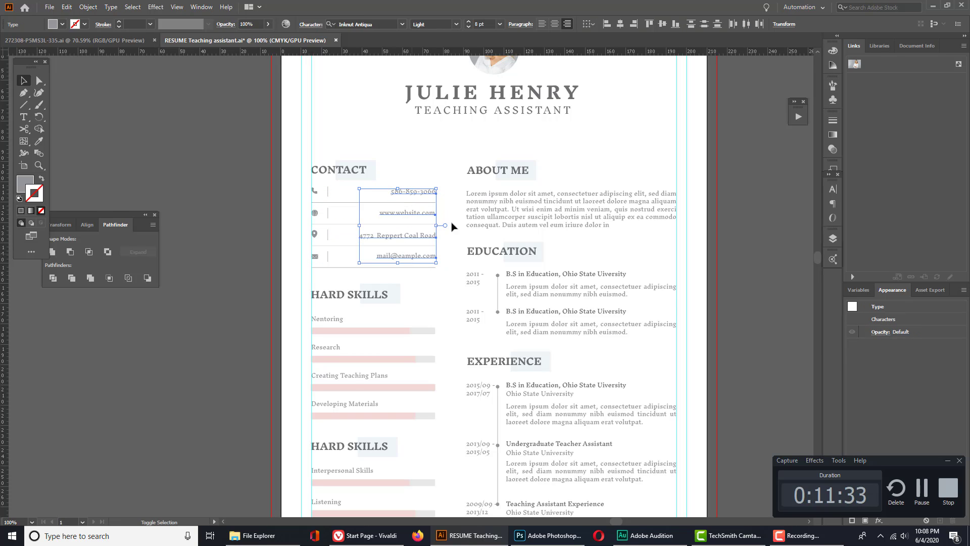
mouse_move(386, 191)
mouse_down()
mouse_move(358, 193)
mouse_move(388, 202)
mouse_up()
click(414, 176)
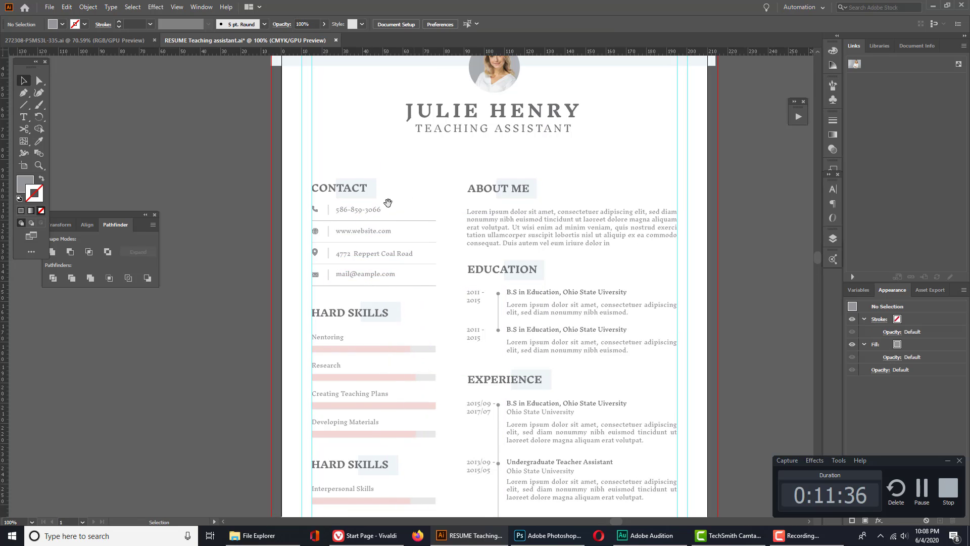
- Move the four Contact icons horizontally to the right end of their rows
click(328, 211)
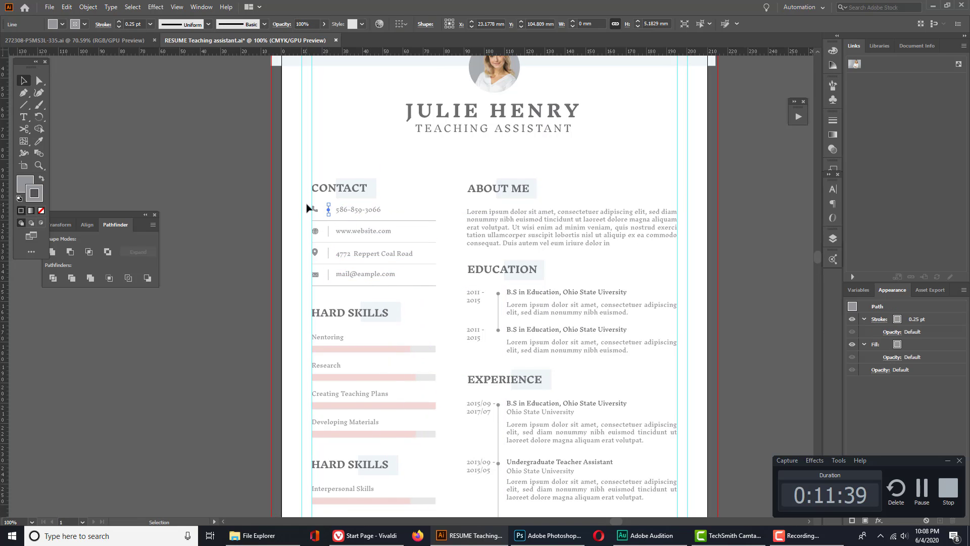
click(314, 209)
shift+click(315, 231)
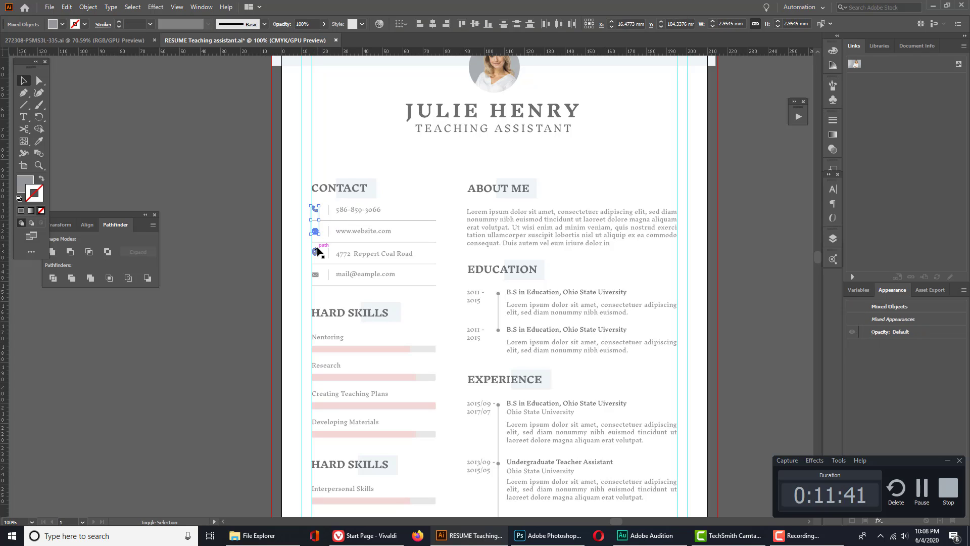
shift+click(318, 251)
drag(321, 275, 429, 279)
click(373, 235)
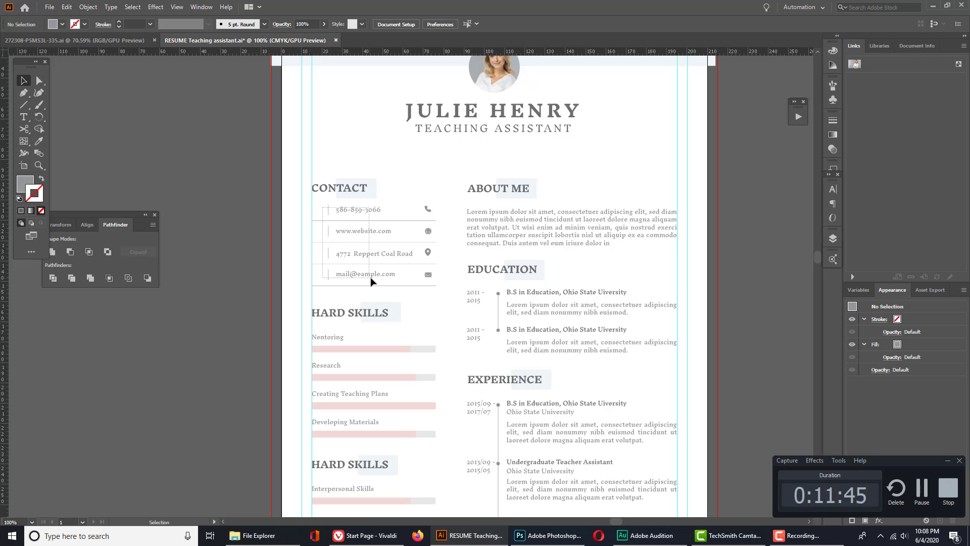
- Shift the four Contact texts with their small vertical dividers left to the column edge, leaving the horizontal lines in place
drag(371, 282, 372, 280)
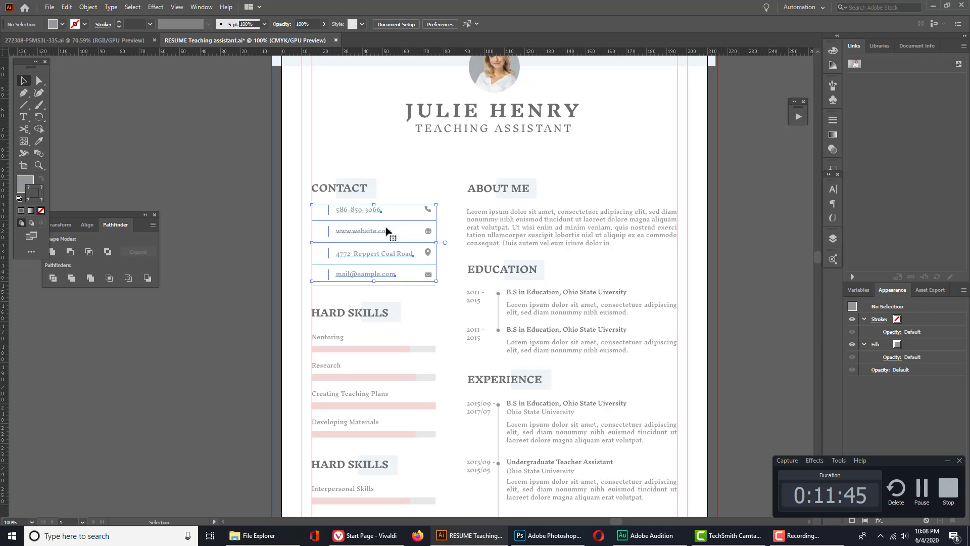
shift+click(315, 286)
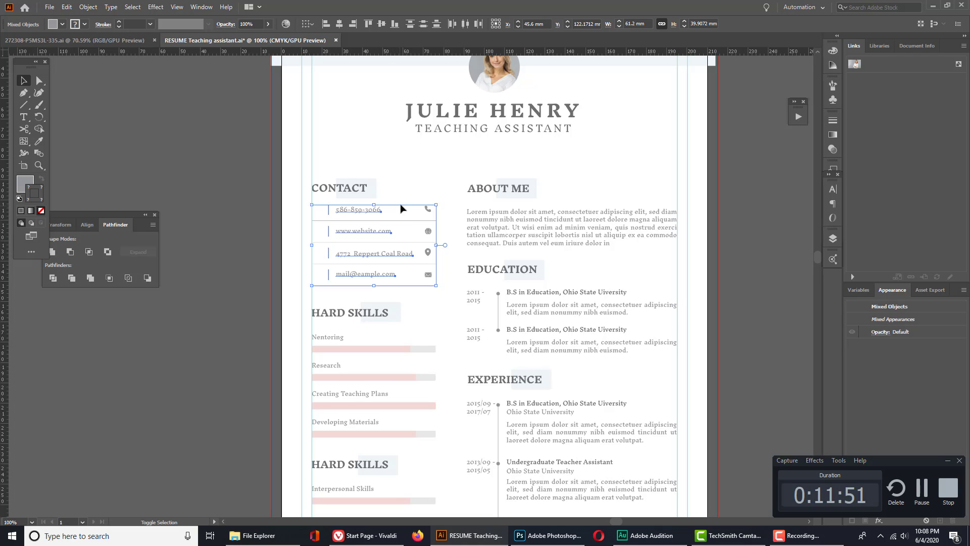
shift+click(411, 285)
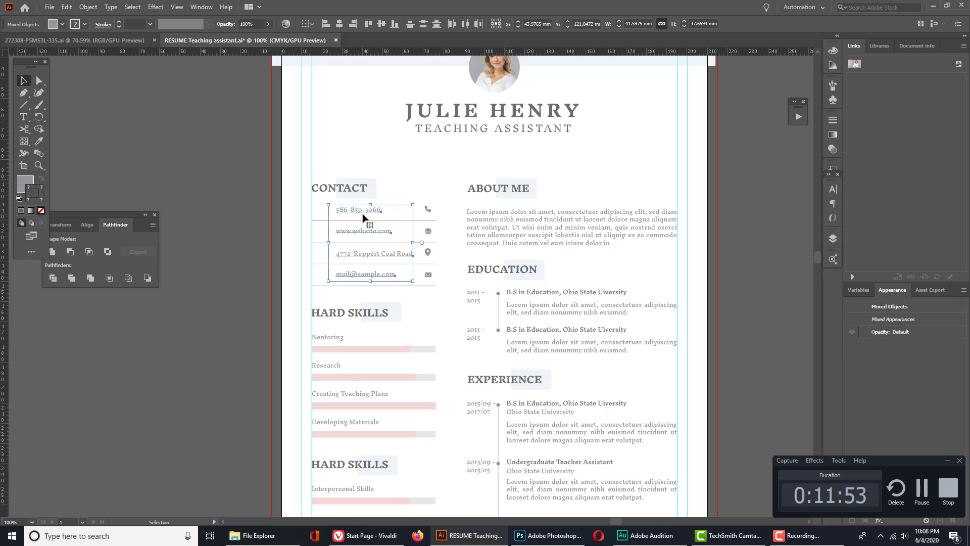
drag(359, 215, 341, 217)
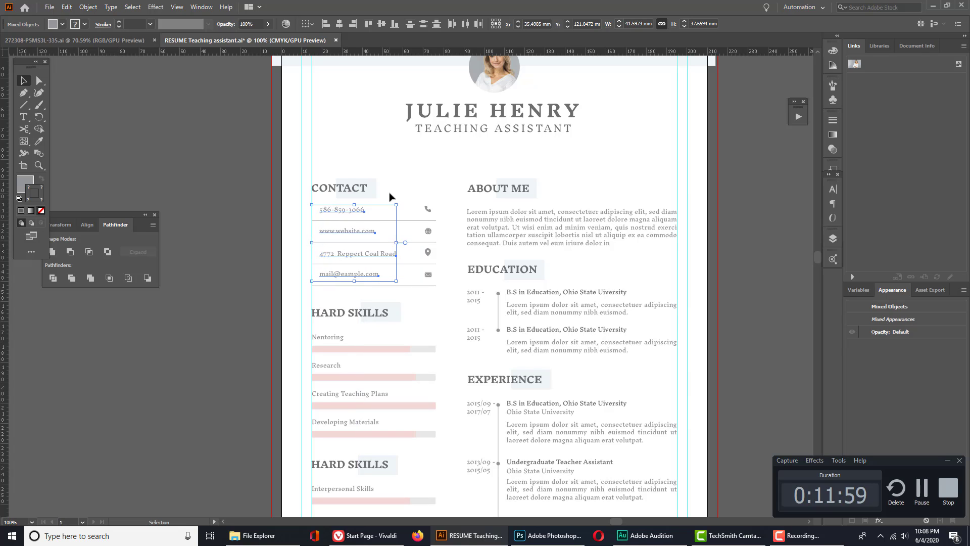
click(310, 206)
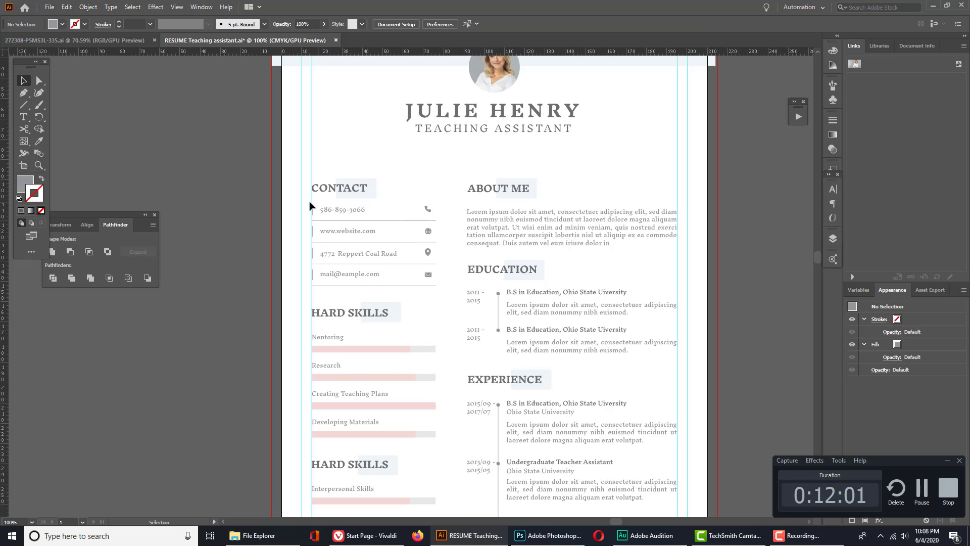
- Hide the guides and check the whole resume page
key(ctrl+space)
ctrl+alt+click(438, 235)
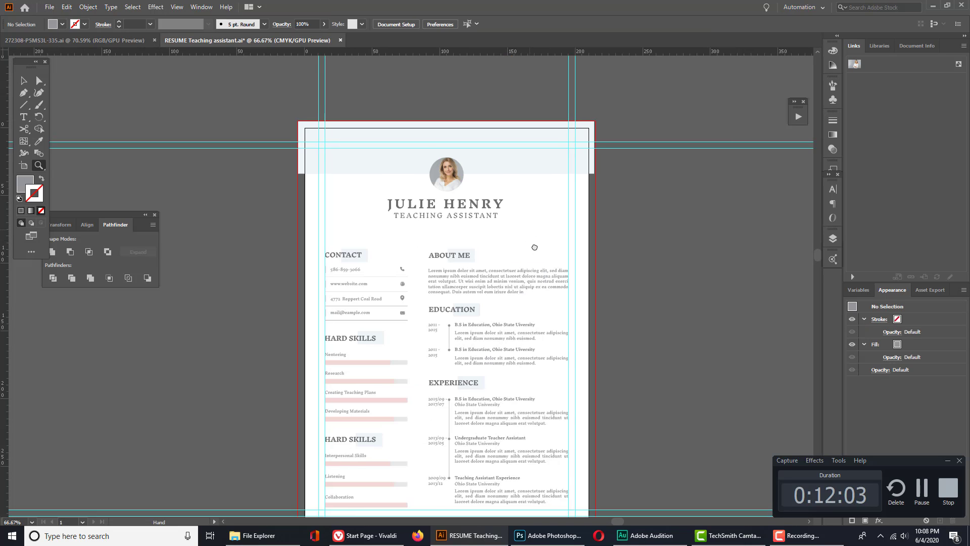
ctrl+click(543, 246)
drag(544, 246, 713, 168)
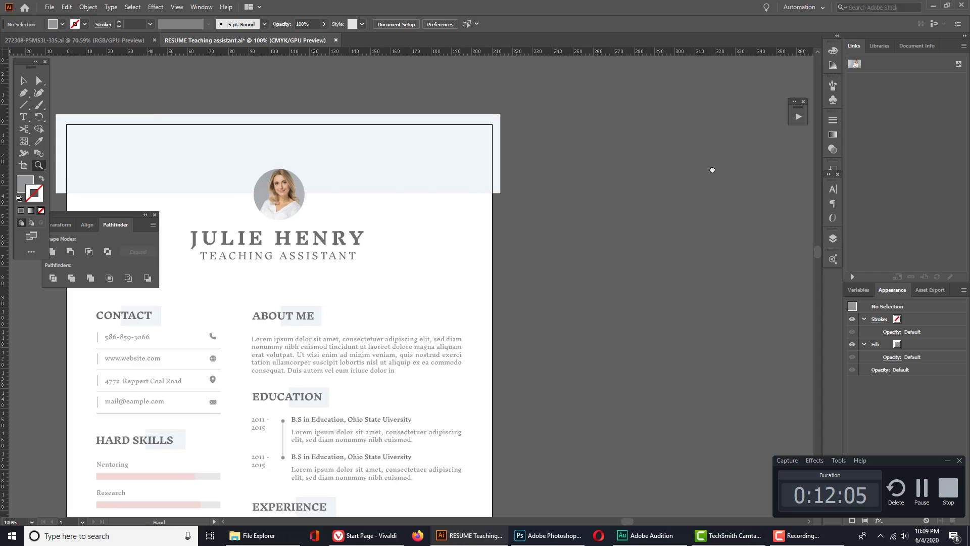
ctrl+alt+click(474, 258)
drag(474, 258, 519, 210)
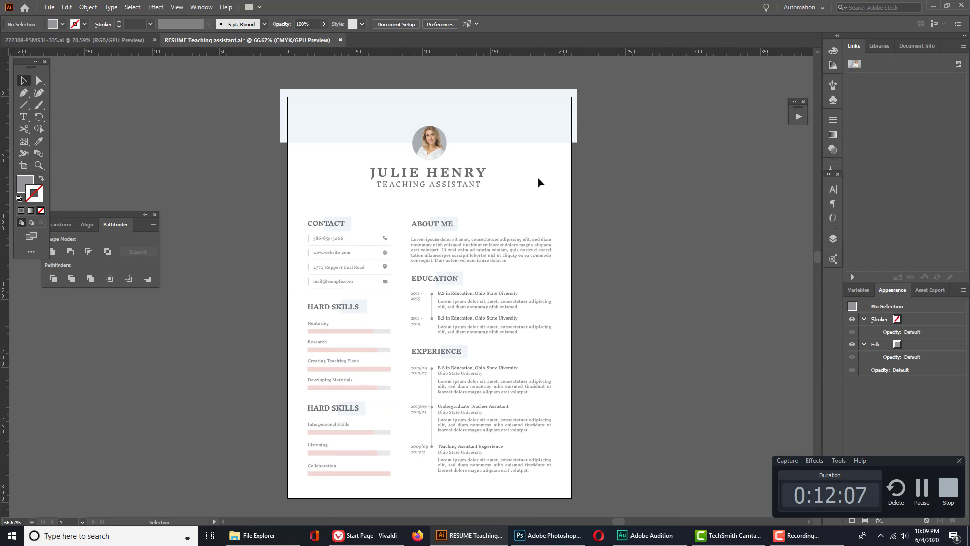
- Nudge the name and job title slightly down below the profile photo
click(444, 178)
key(Down)
key(Down)
key(Down)
key(Down)
key(Down)
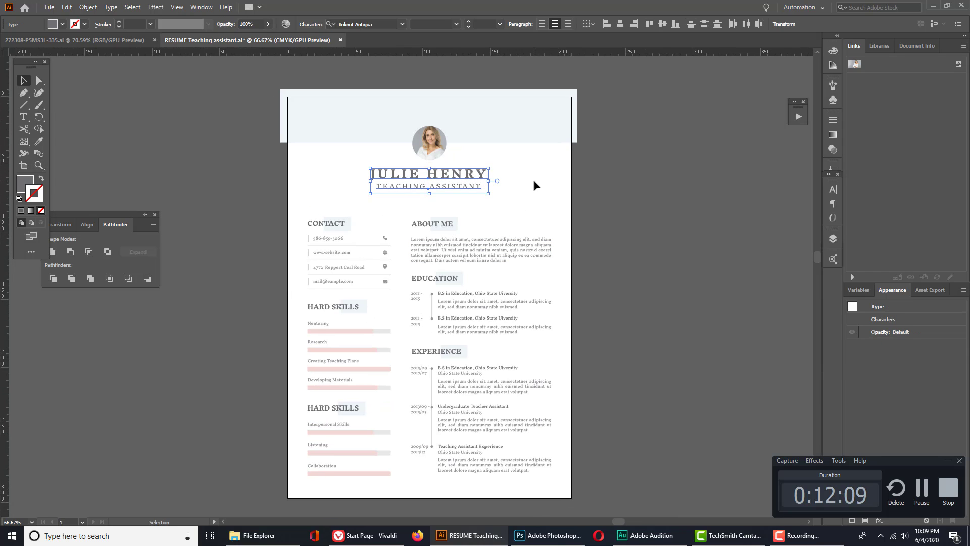
click(535, 185)
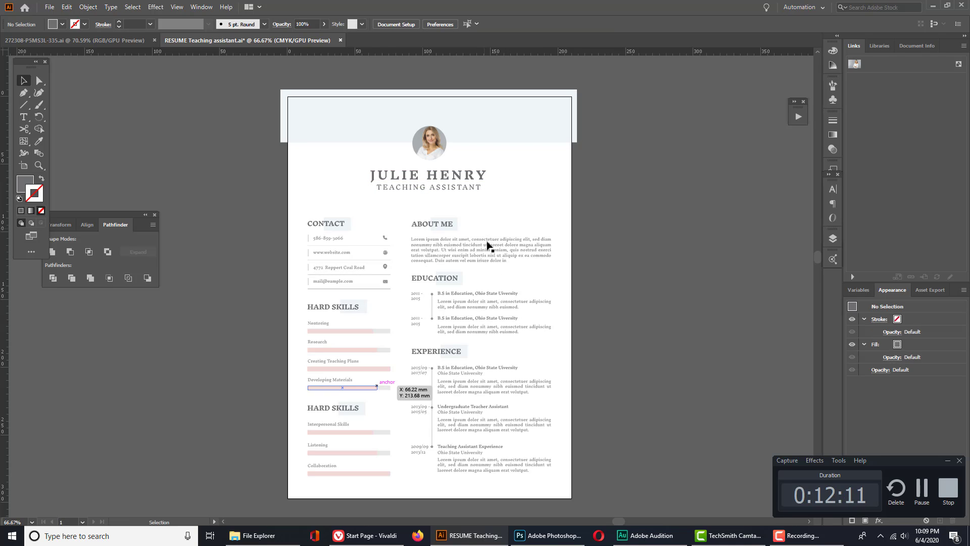
click(370, 332)
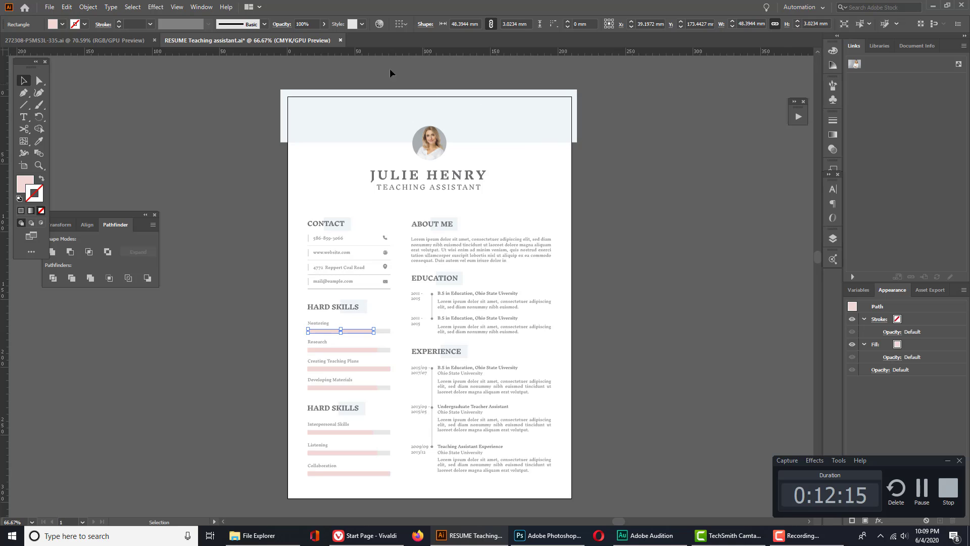
click(620, 185)
click(461, 174)
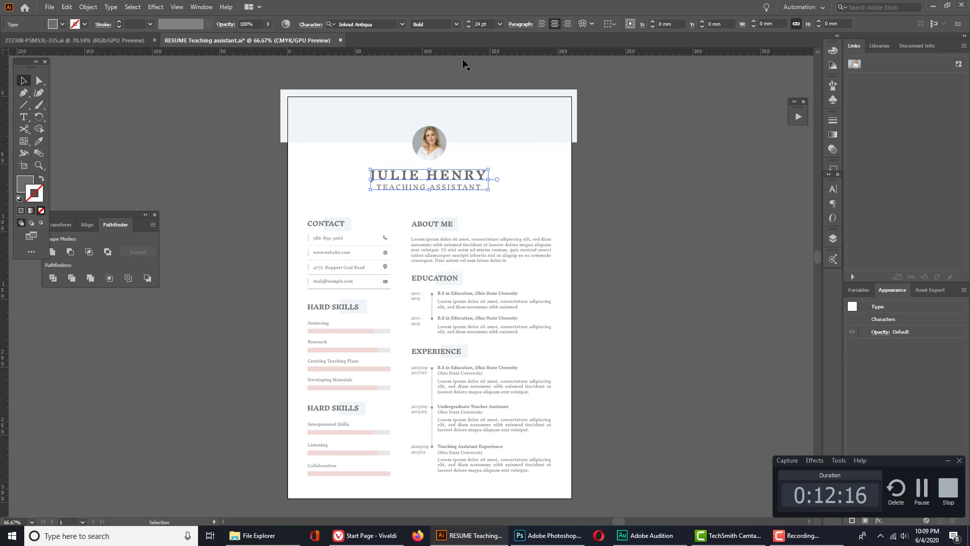
click(500, 25)
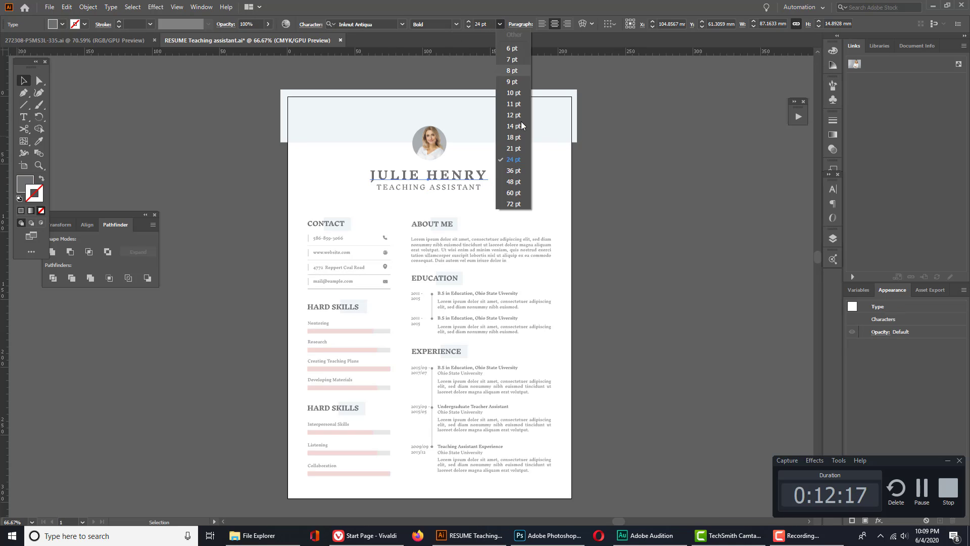
click(519, 166)
click(511, 169)
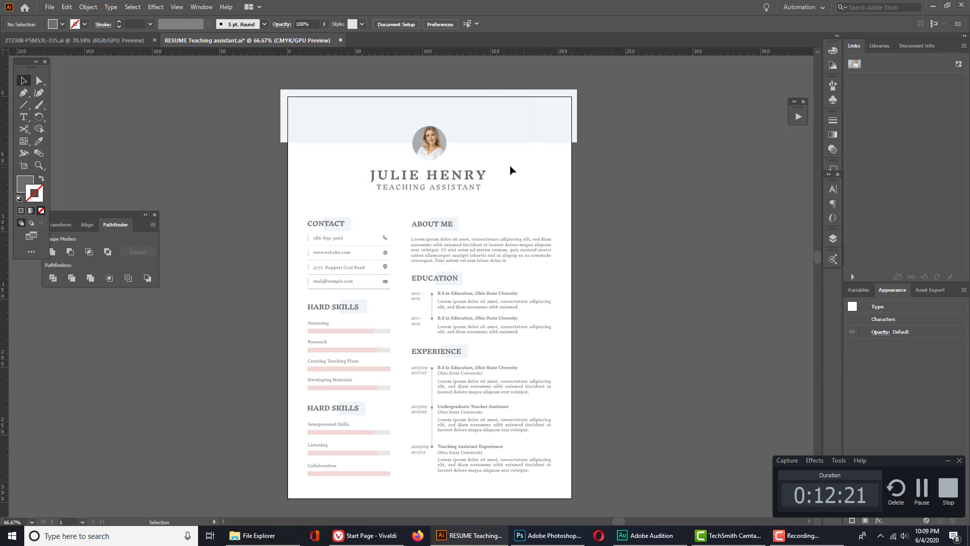
- Extend the header band's lower edge slightly down to a height of about 39.5 mm
drag(535, 167, 590, 200)
click(529, 143)
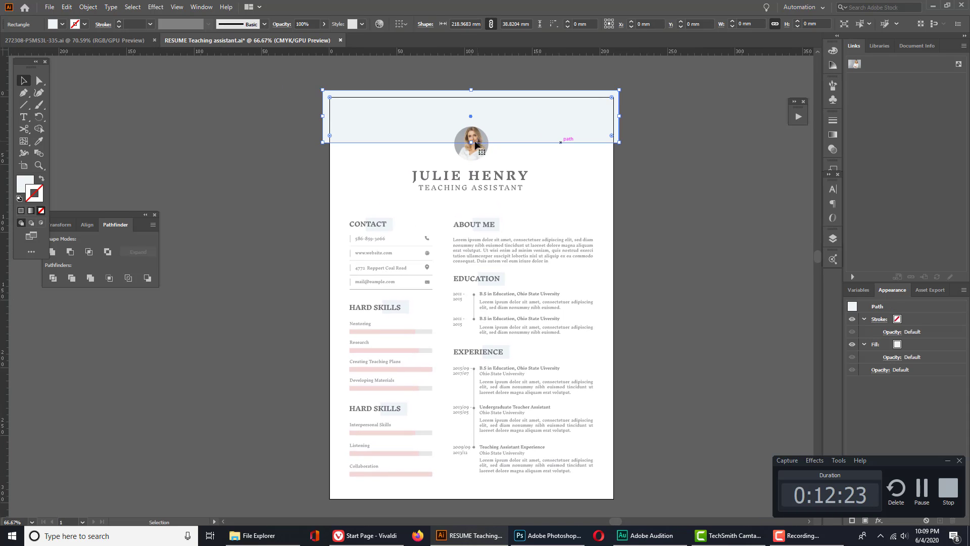
drag(471, 144, 471, 144)
click(600, 191)
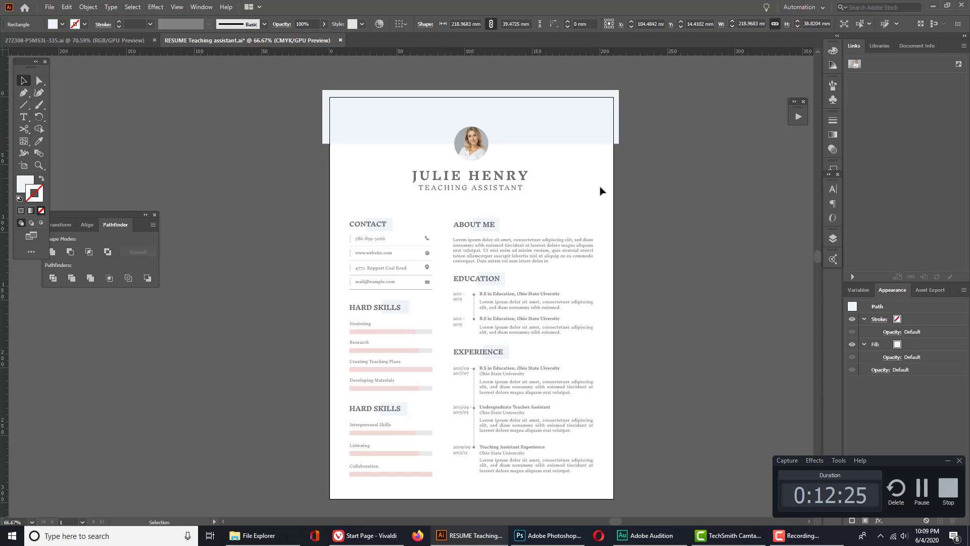
- Enlarge the circular profile photo proportionally to 30 mm wide and high
mouse_move(586, 221)
mouse_down()
mouse_move(576, 236)
mouse_move(588, 203)
mouse_up()
click(482, 117)
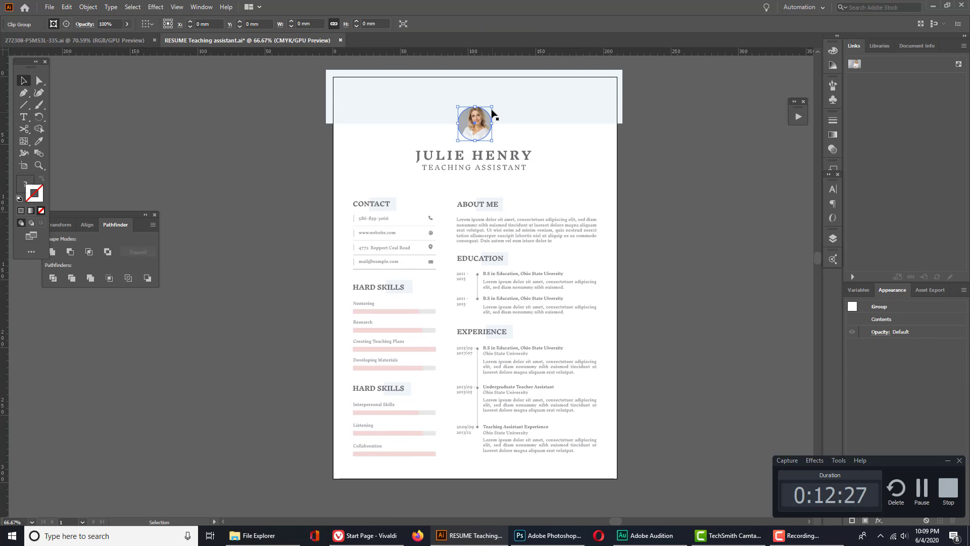
drag(494, 104, 497, 101)
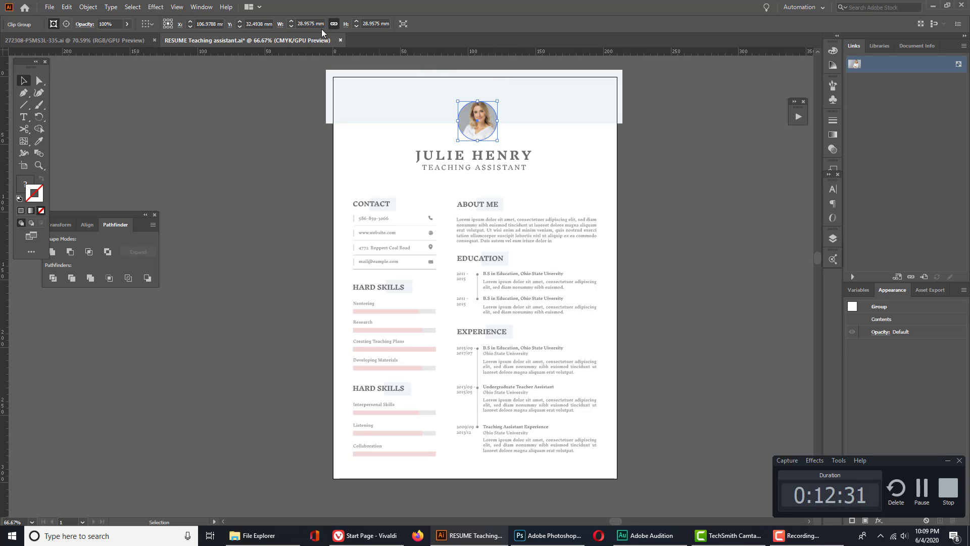
double_click(368, 24)
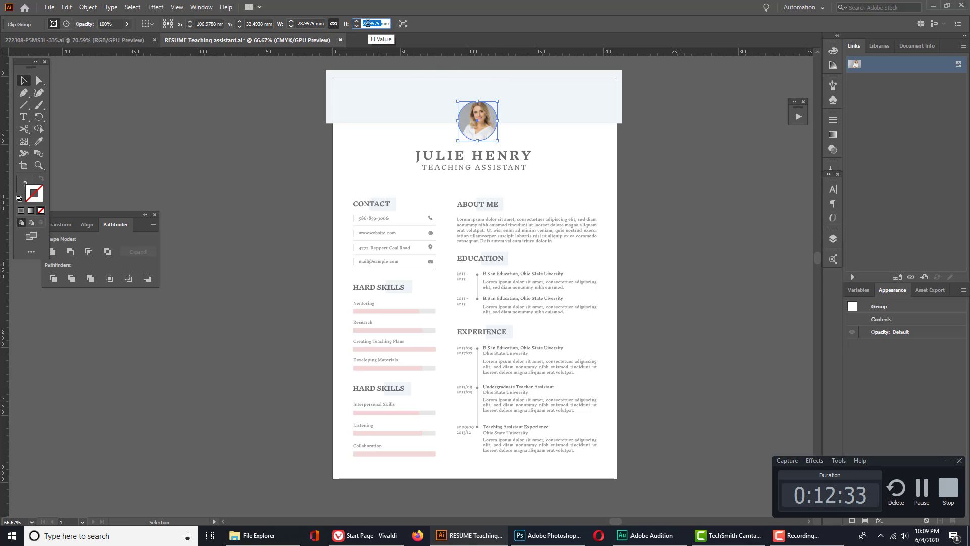
text(30)
key(Return)
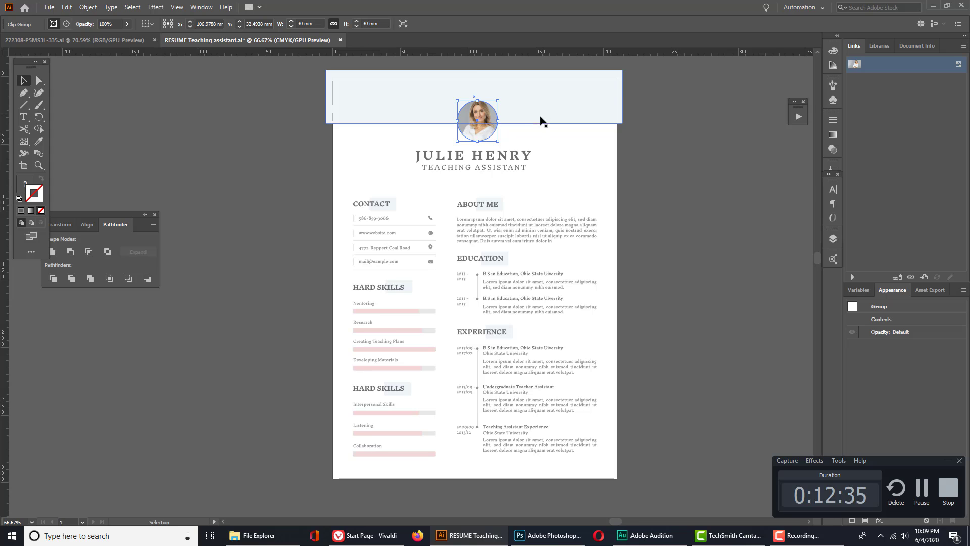
- Shorten the header band so its lower edge runs through the middle of the profile photo
click(539, 124)
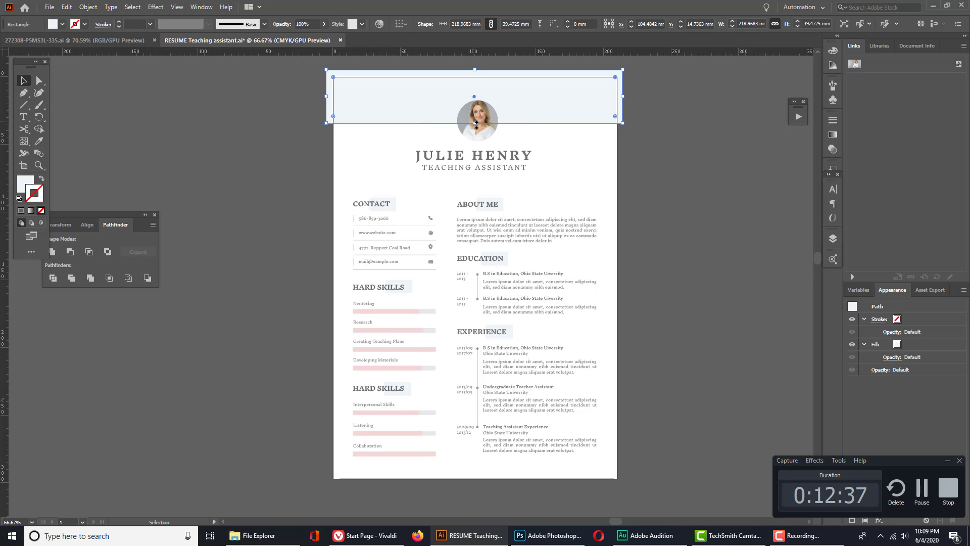
drag(475, 123, 477, 118)
click(597, 158)
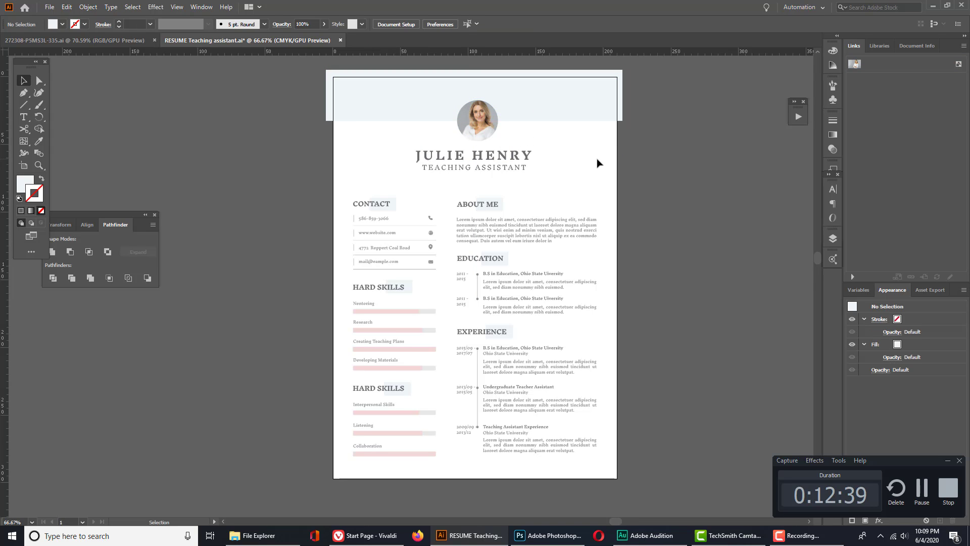
- Examine the header, photo and Contact section up close, and the overall page balance from further out
key(z)
click(486, 207)
scroll(602, 152, down, 5)
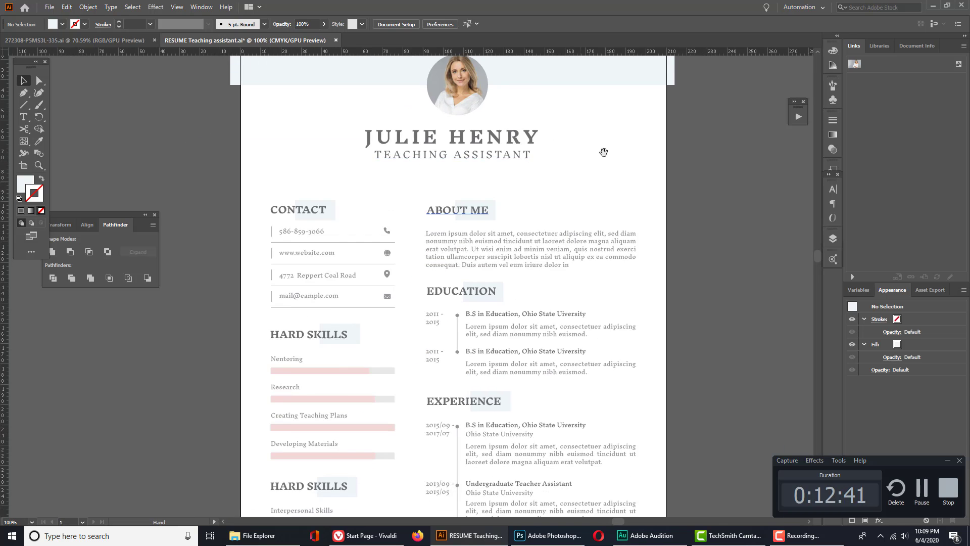
alt+click(456, 317)
key(alt+v)
drag(524, 307, 647, 426)
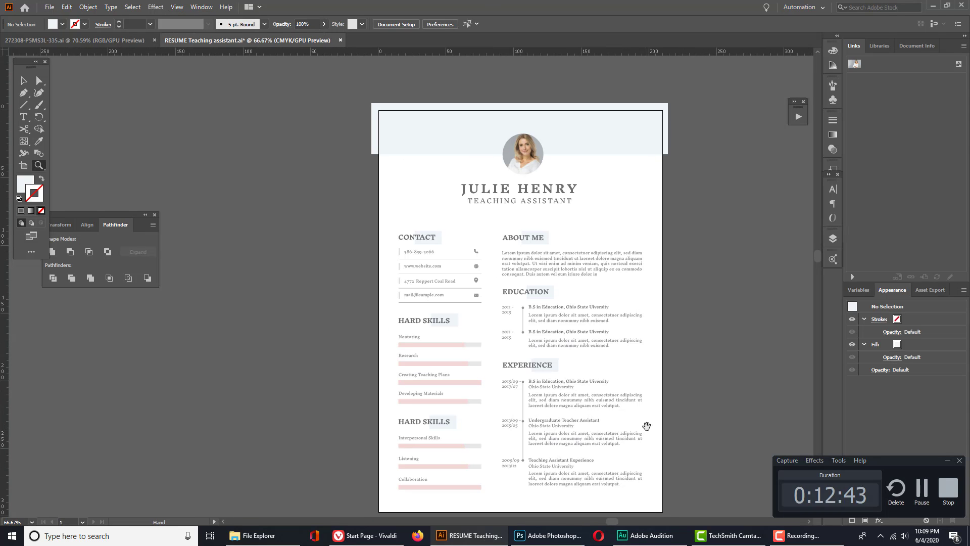
alt+click(541, 332)
drag(511, 213, 546, 190)
key(v)
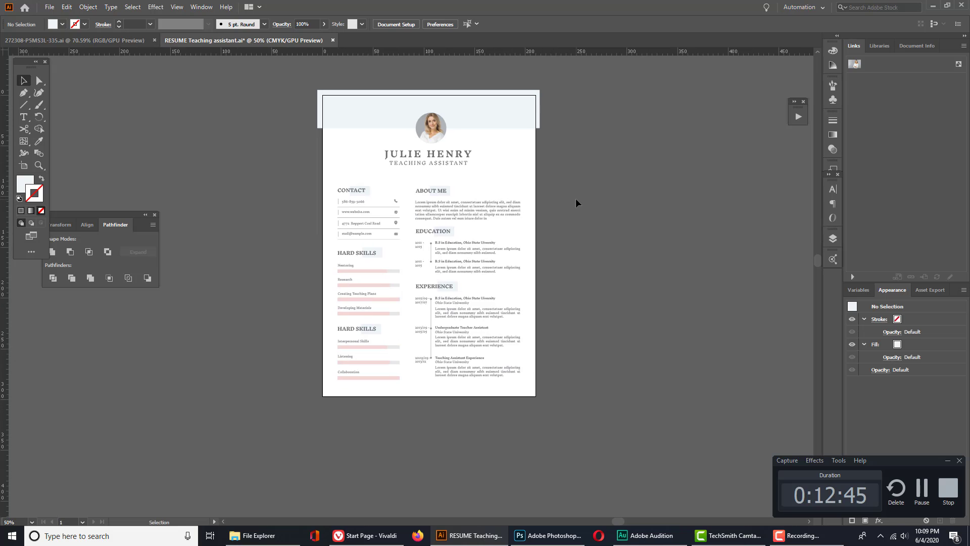
- Save the resume document
key(z)
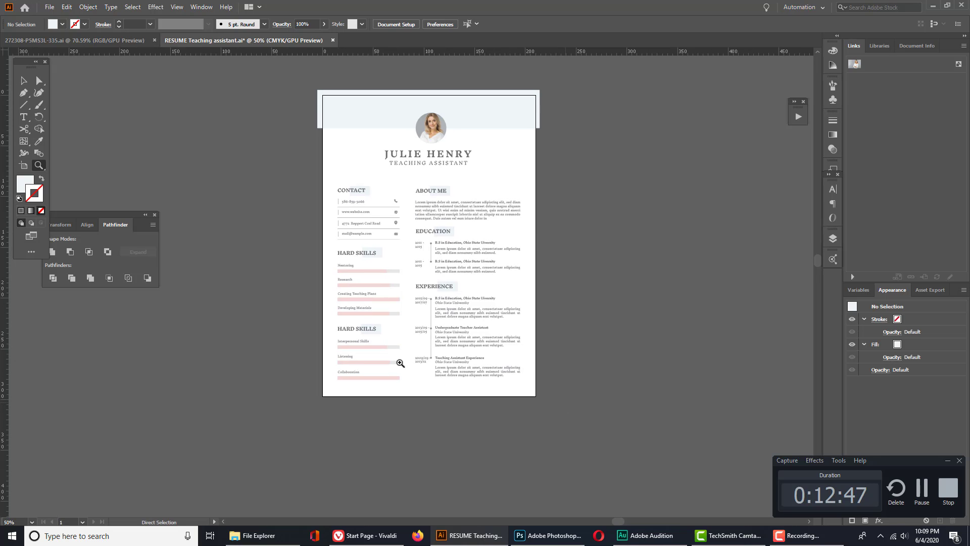
key(ctrl+s)
scroll(424, 269, down, 3)
key(v)
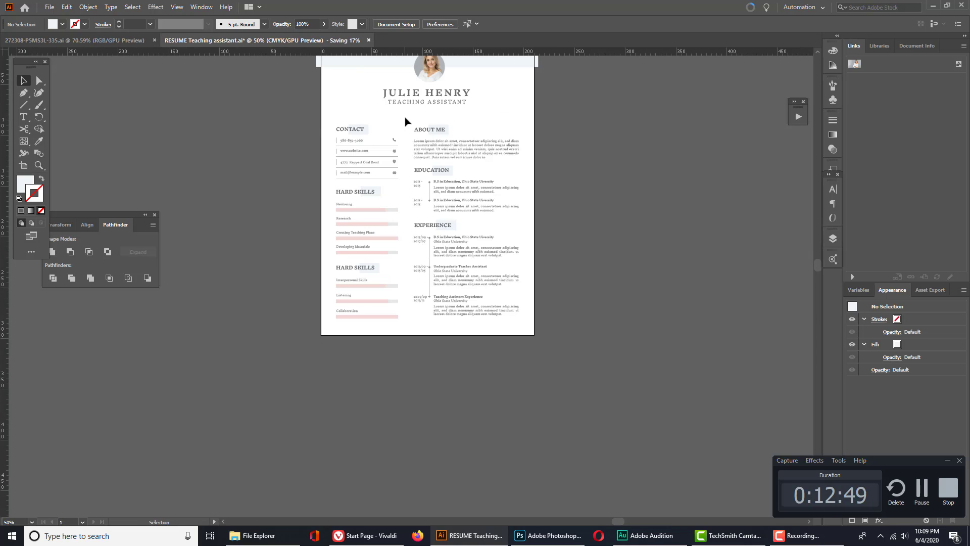
- Review the saved resume as a whole page, and the Contact, Skills, Education and Experience sections up close
key(z)
click(447, 207)
key(v)
drag(541, 176, 599, 260)
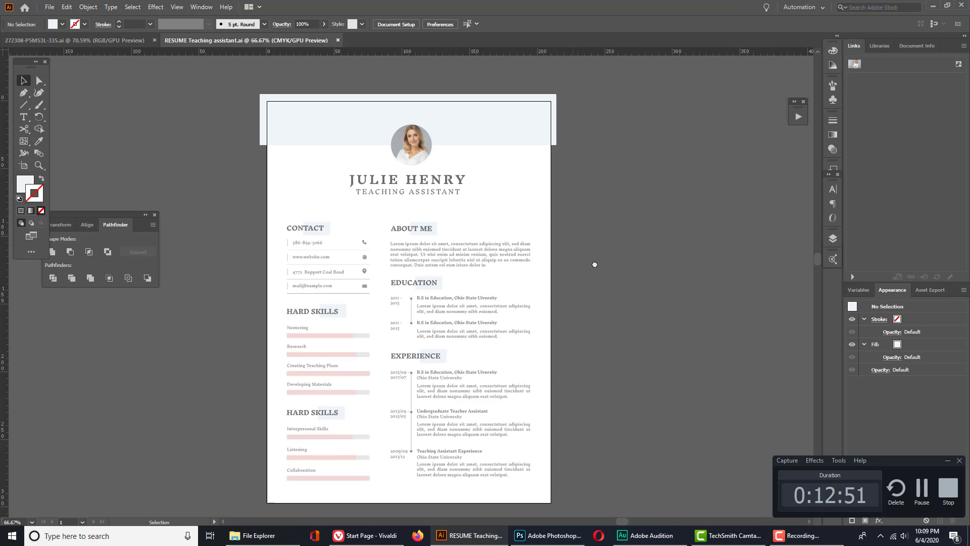
key(space)
drag(633, 302, 652, 252)
key(z)
click(419, 313)
key(v)
key(space)
drag(698, 195, 668, 214)
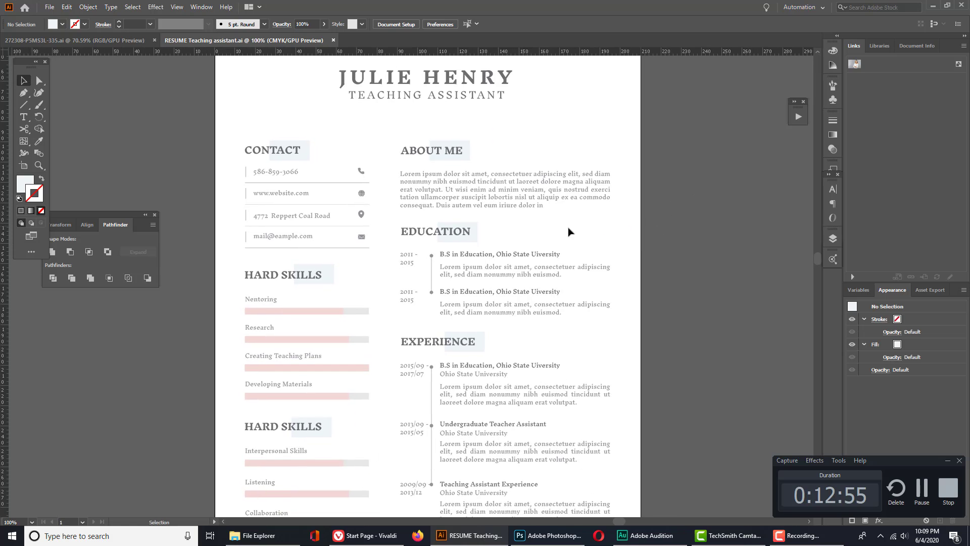
- Examine the Education, Experience and Hard Skills sections, and the spacing from the page's lower edge up to the header
click(551, 206)
click(646, 300)
click(547, 314)
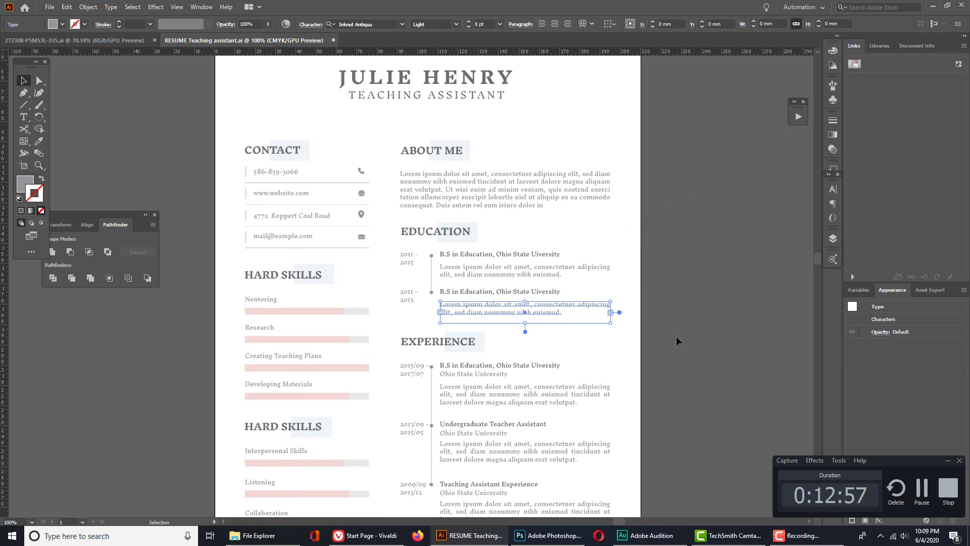
click(663, 228)
drag(427, 372, 472, 290)
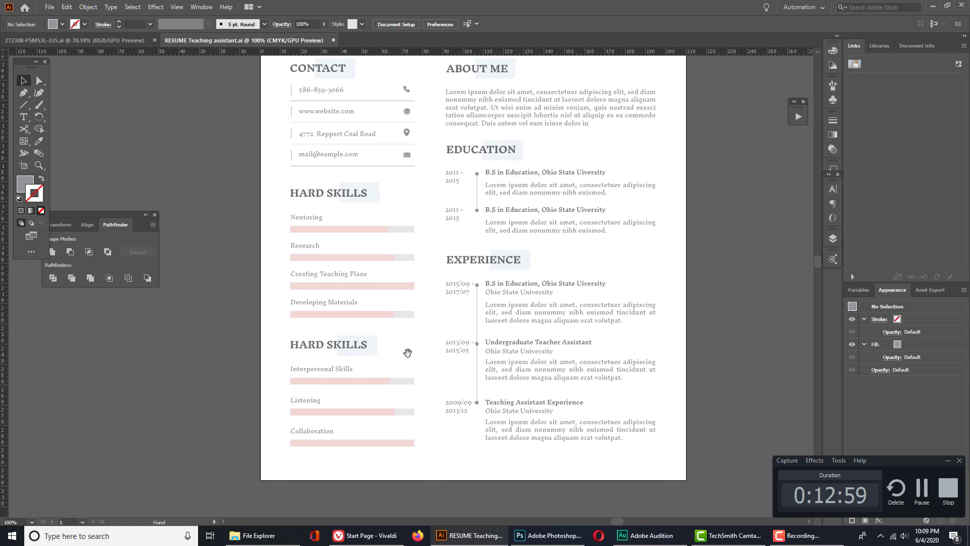
drag(420, 315, 420, 400)
scroll(426, 350, up, 2)
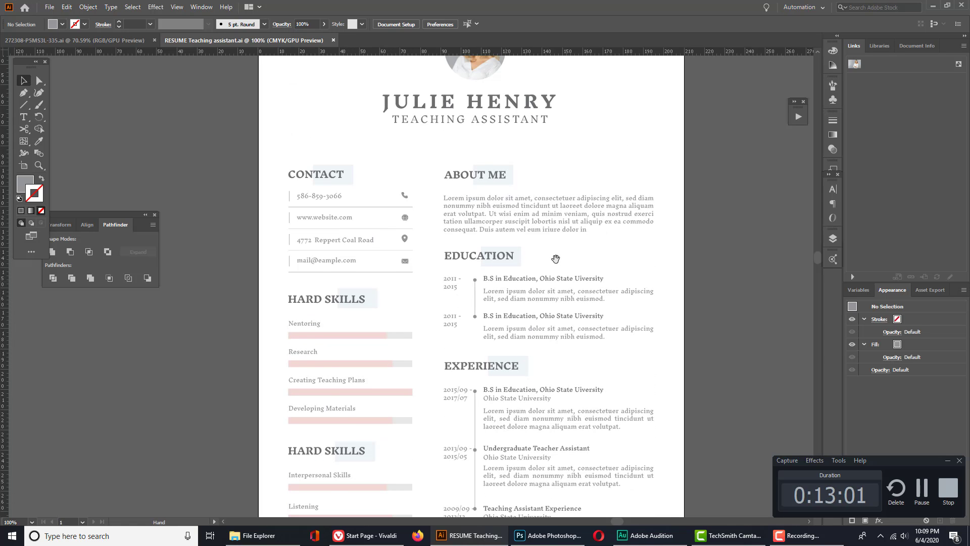
drag(649, 164, 639, 213)
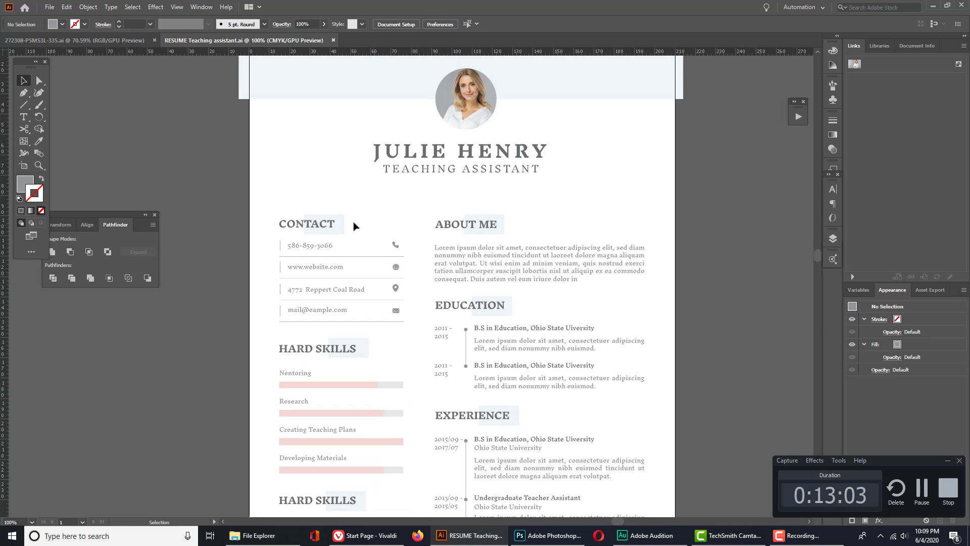
- Check the Contact heading and its rows up close, along with the timelines beside the Education and Experience entries
click(341, 226)
click(388, 269)
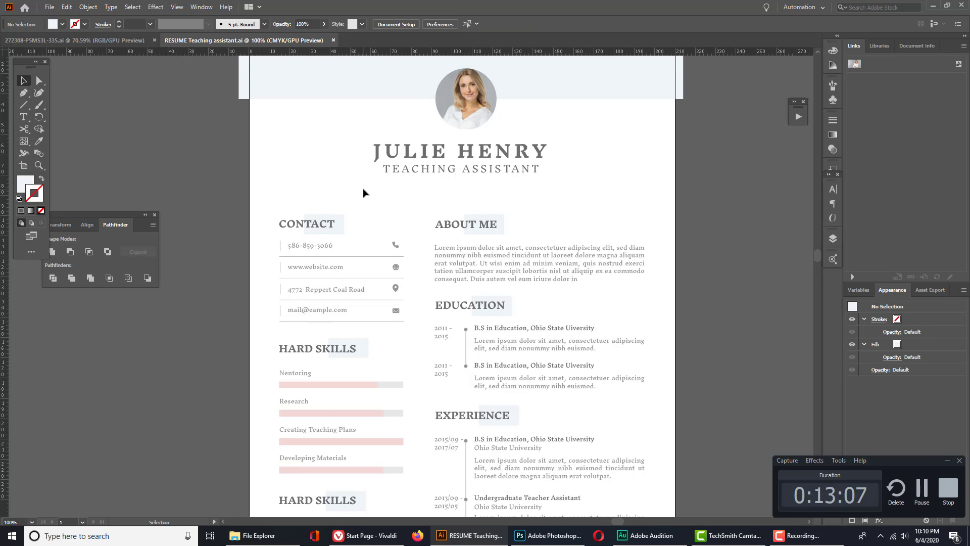
click(323, 247)
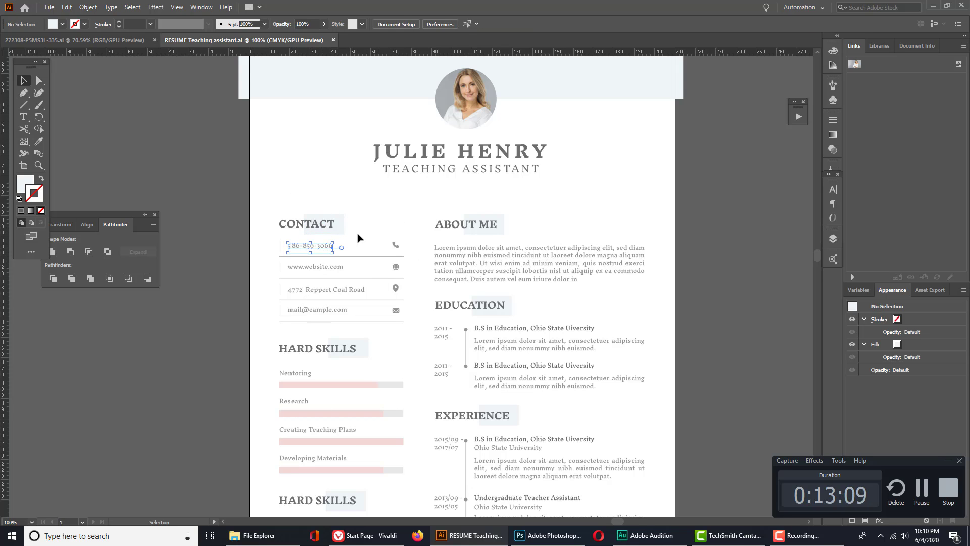
drag(373, 221, 368, 277)
click(366, 236)
scroll(566, 264, down, 2)
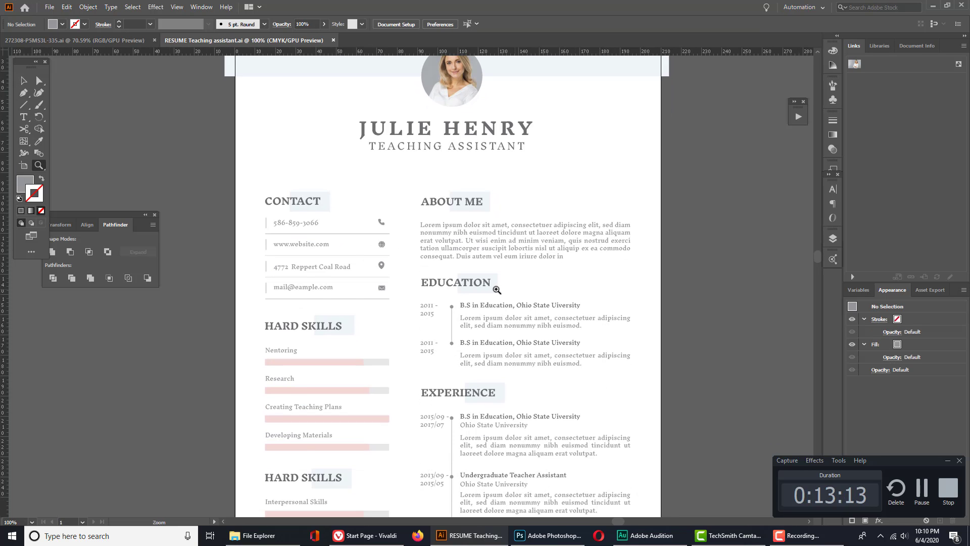
ctrl+alt+click(496, 288)
drag(496, 290, 587, 275)
ctrl+click(587, 275)
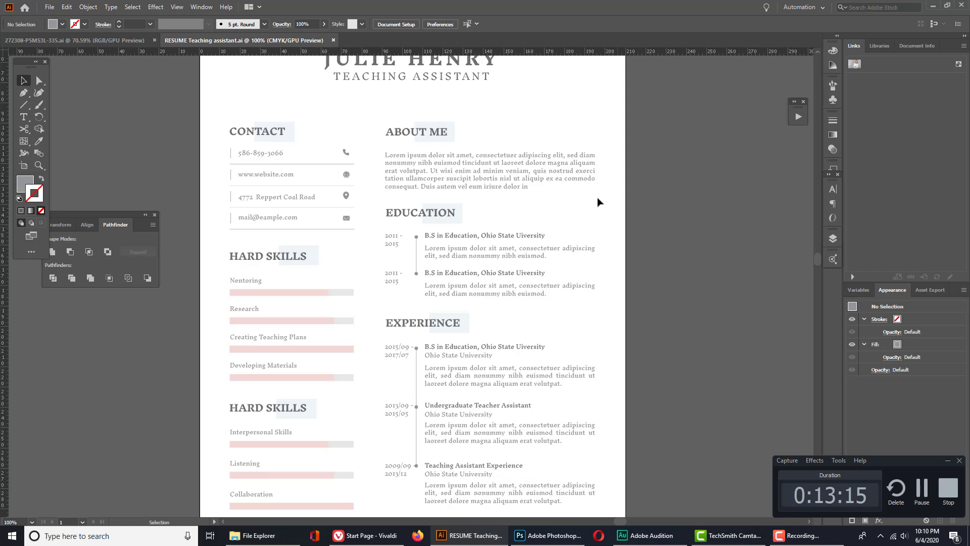
ctrl+alt+click(486, 239)
key(alt+v)
drag(399, 283, 488, 269)
ctrl+click(430, 276)
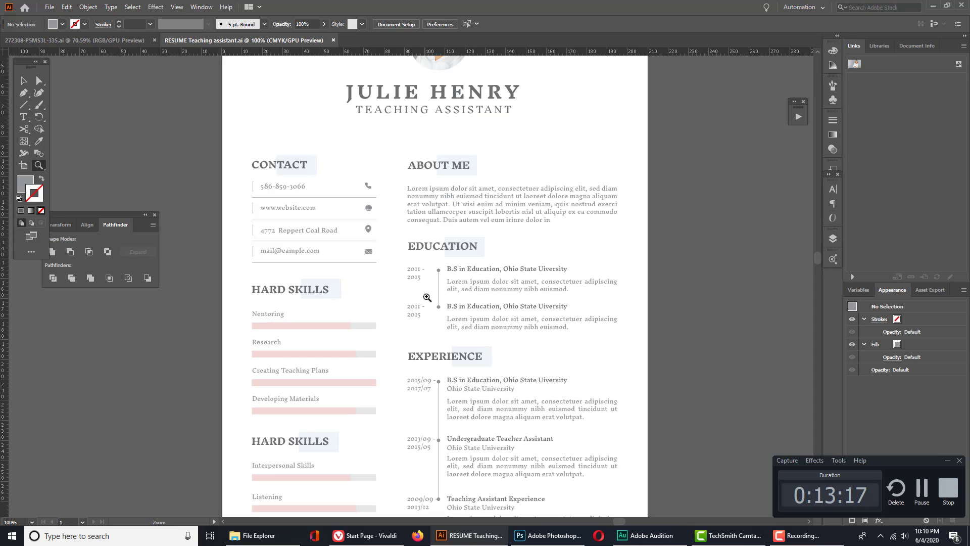
- Try the layout without the vertical timeline lines in Education and Experience, and check it at full-page view
click(439, 296)
key(Delete)
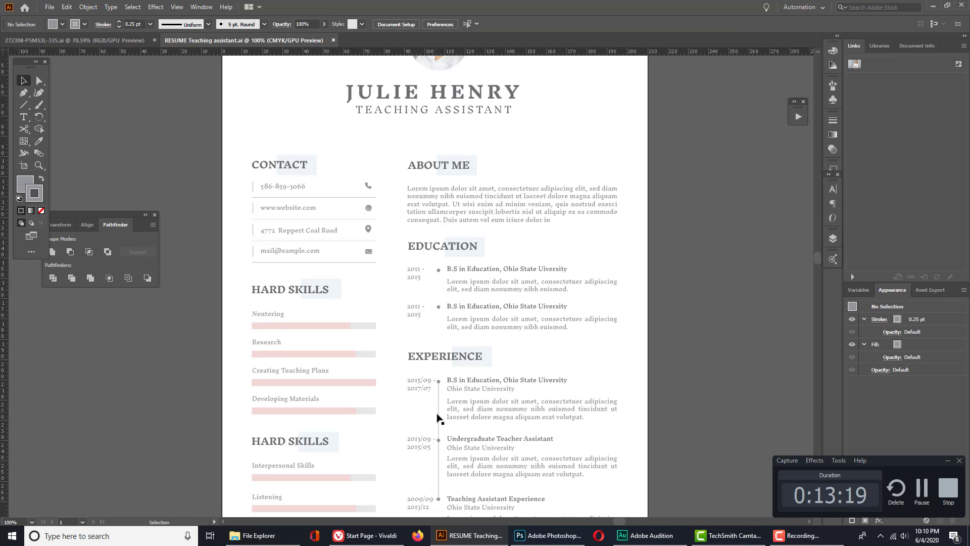
scroll(631, 319, down, 3)
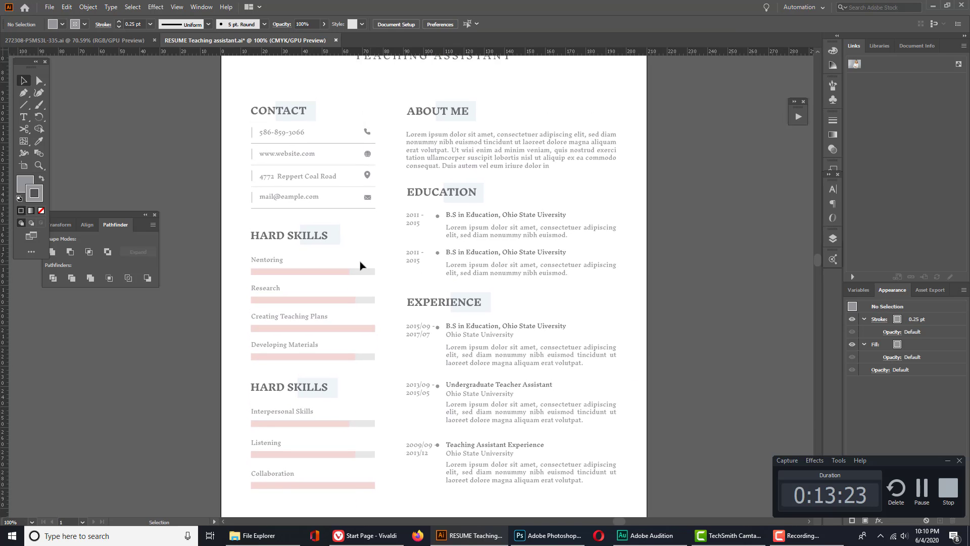
drag(419, 256, 427, 290)
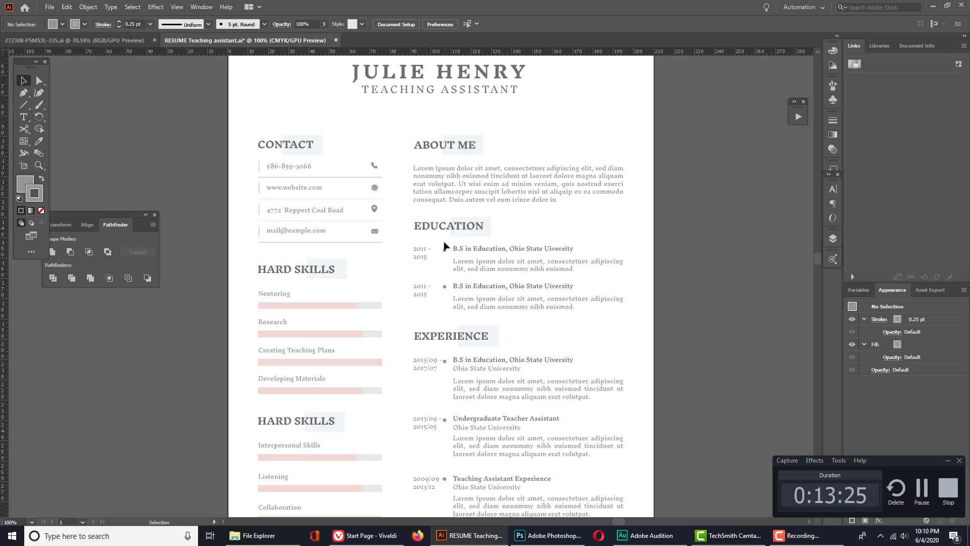
drag(396, 279, 407, 313)
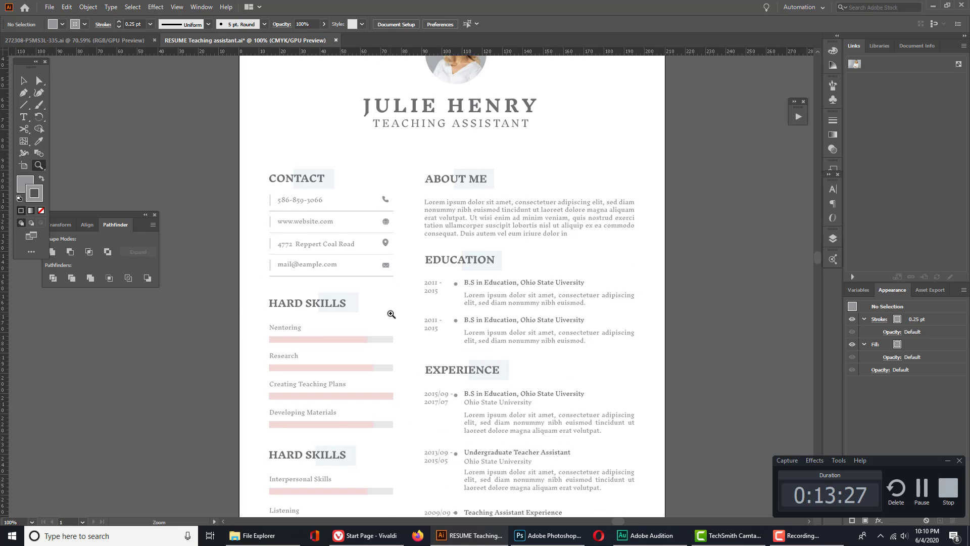
key(ctrl+0)
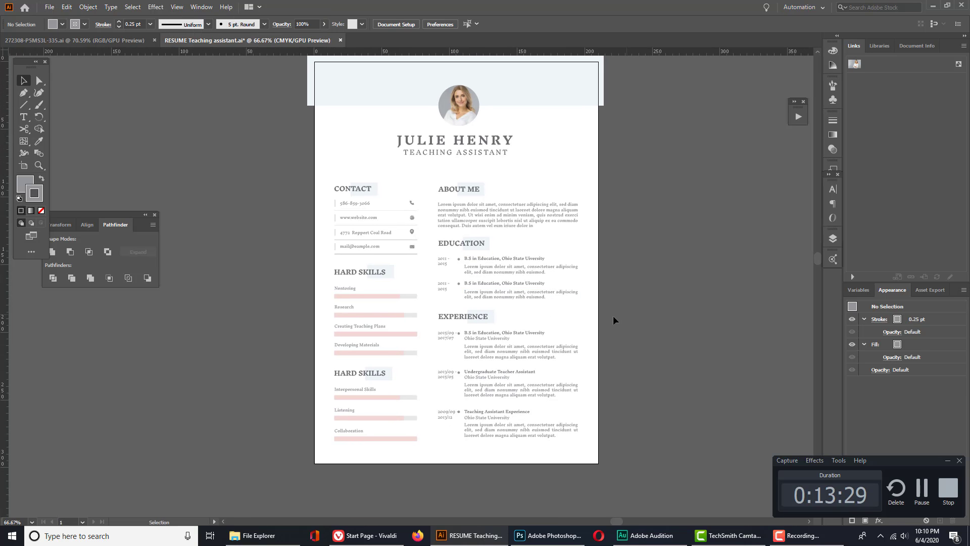
- Undo the deletion of both vertical timeline lines and clear the selection
key(ctrl+z)
key(ctrl+z)
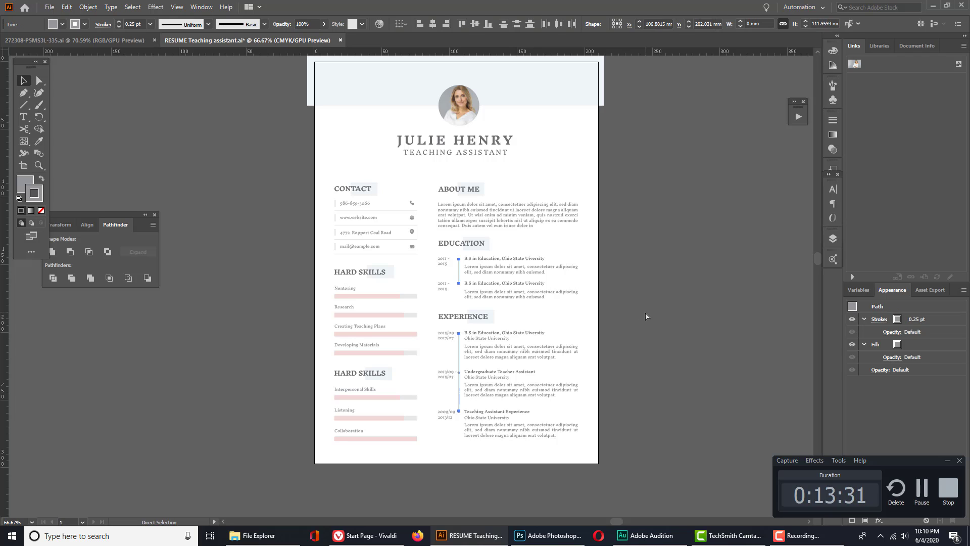
click(645, 312)
- Save the resume with the timeline lines in place
scroll(632, 314, up, 1)
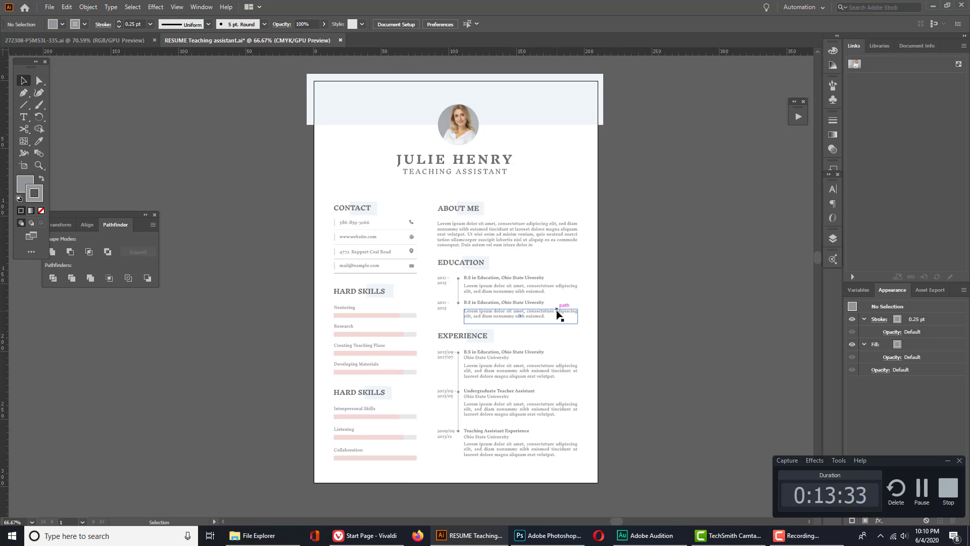
key(ctrl+s)
- Review the saved resume up close, from the Skills, Education and Experience sections up to the header band and photo
key(z)
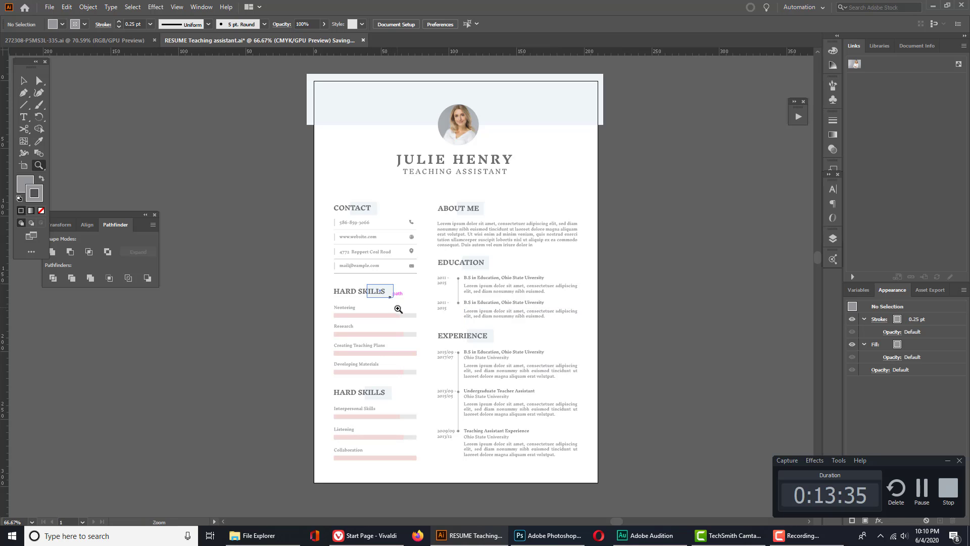
click(415, 310)
key(v)
key(space)
drag(417, 300, 447, 332)
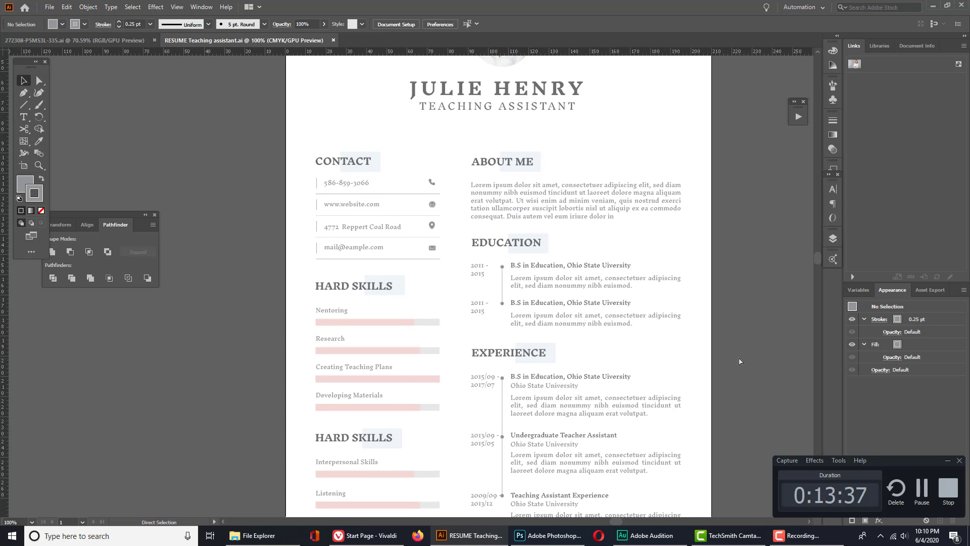
scroll(723, 355, up, 1)
scroll(724, 355, up, 3)
key(space)
drag(724, 355, 622, 337)
scroll(679, 367, up, 2)
key(space)
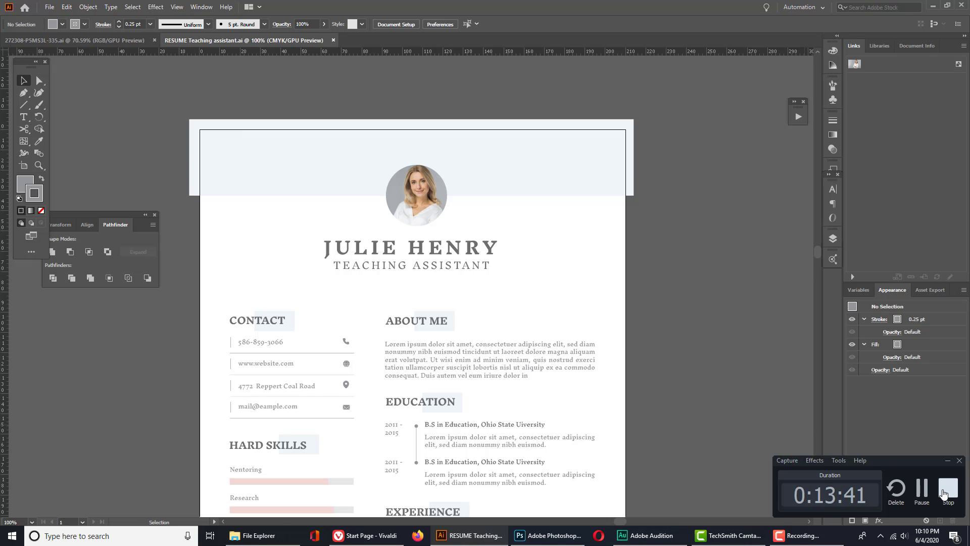